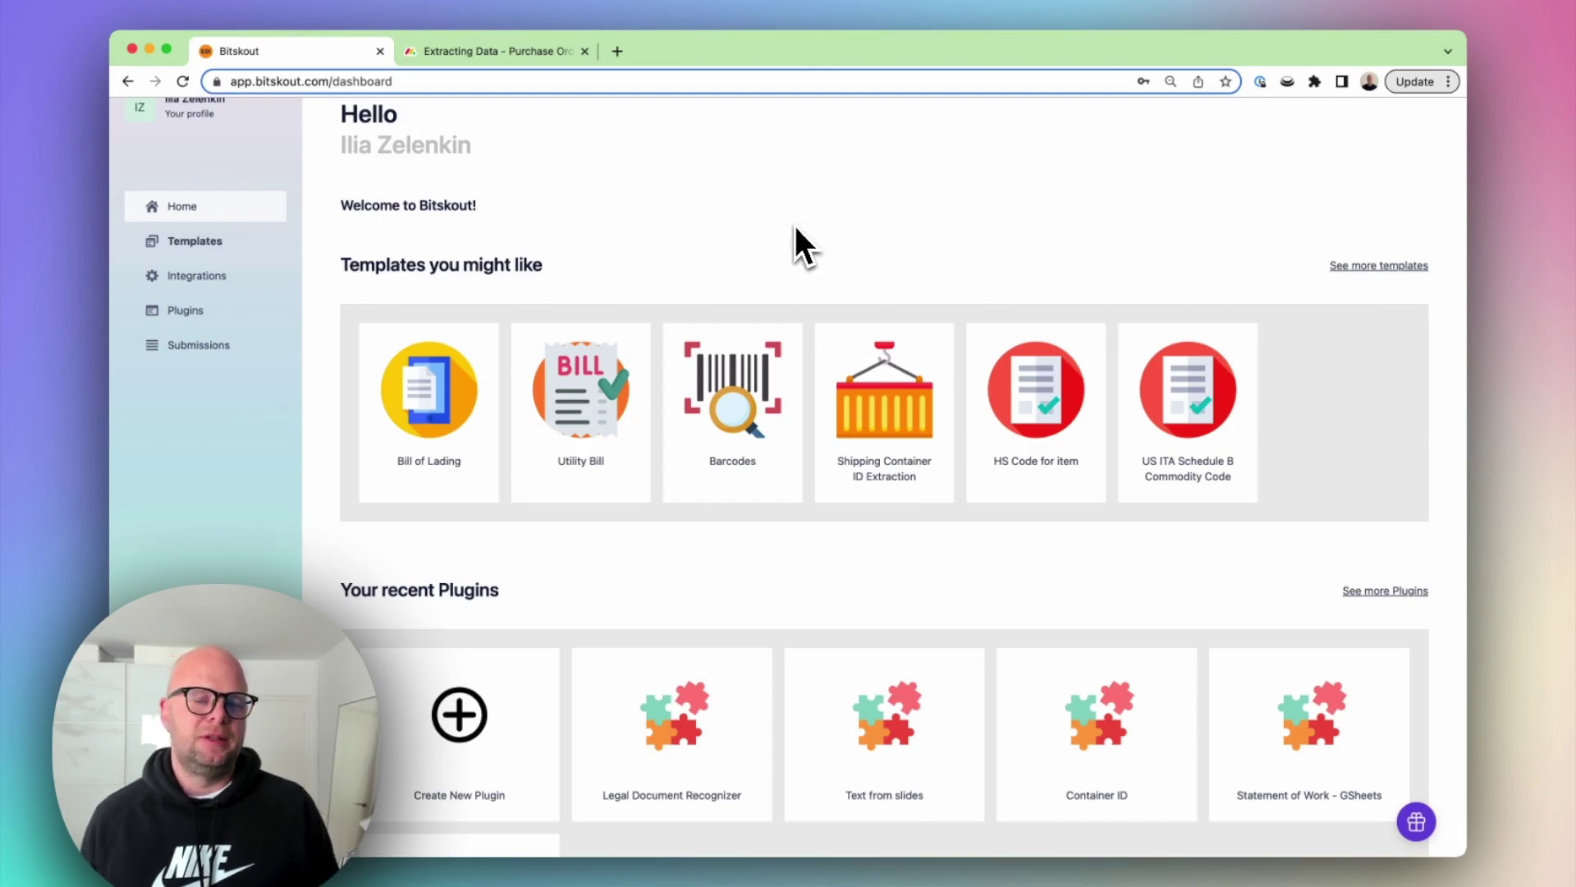
Search the plugin templates for 'purchase' and open the Purchase Order Data template's details.
{"action": "left_click", "coordinate": [216, 242]}
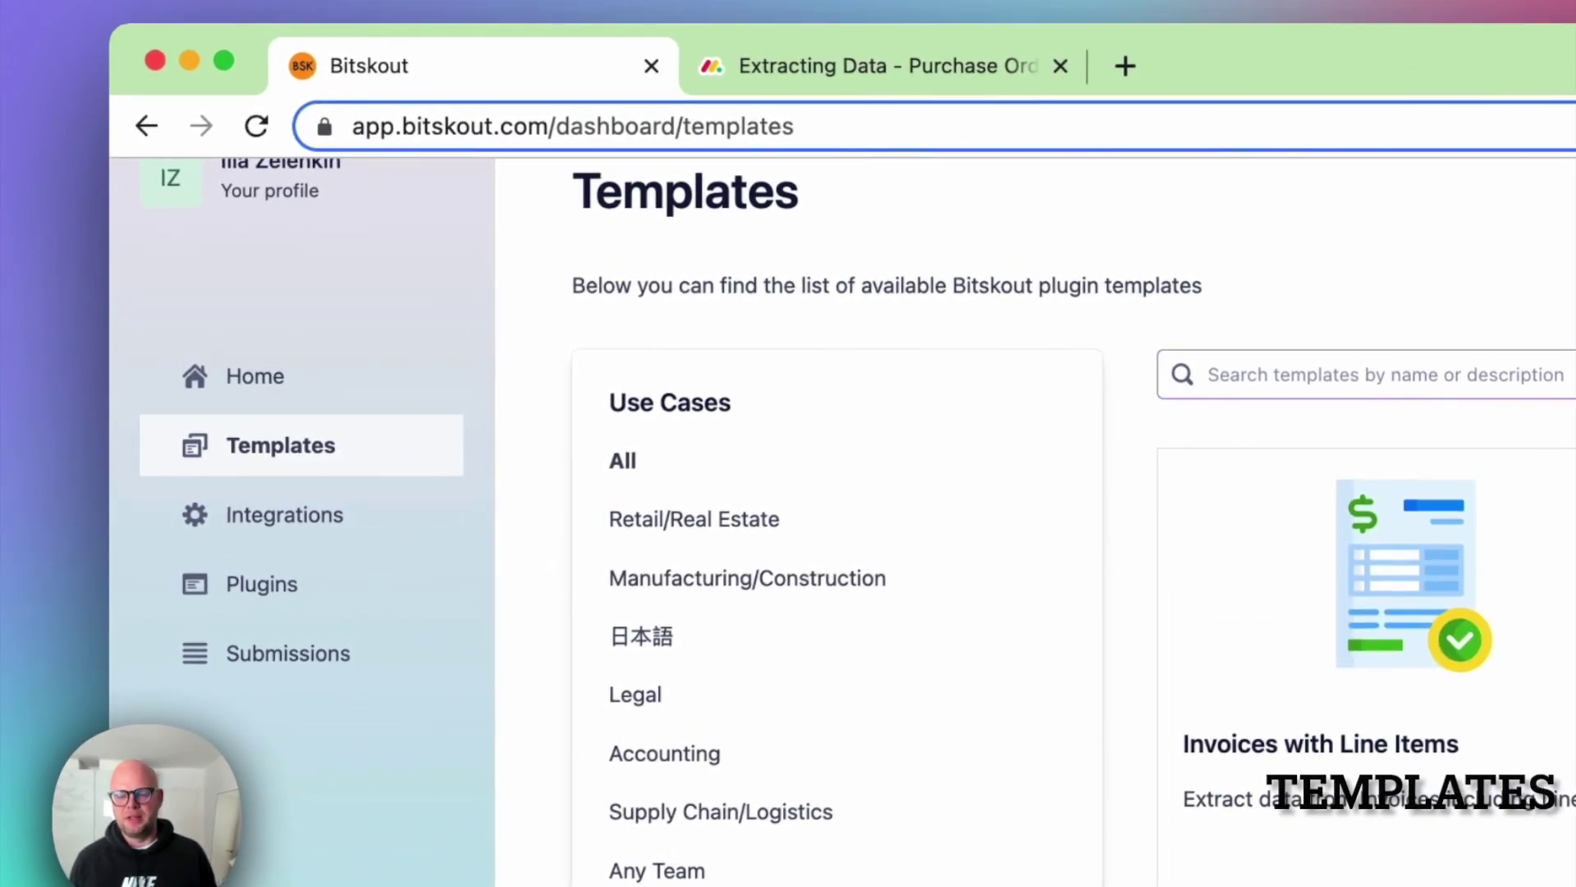
{"action": "scroll", "coordinate": [837, 575], "scroll_direction": "down", "scroll_amount": 10}
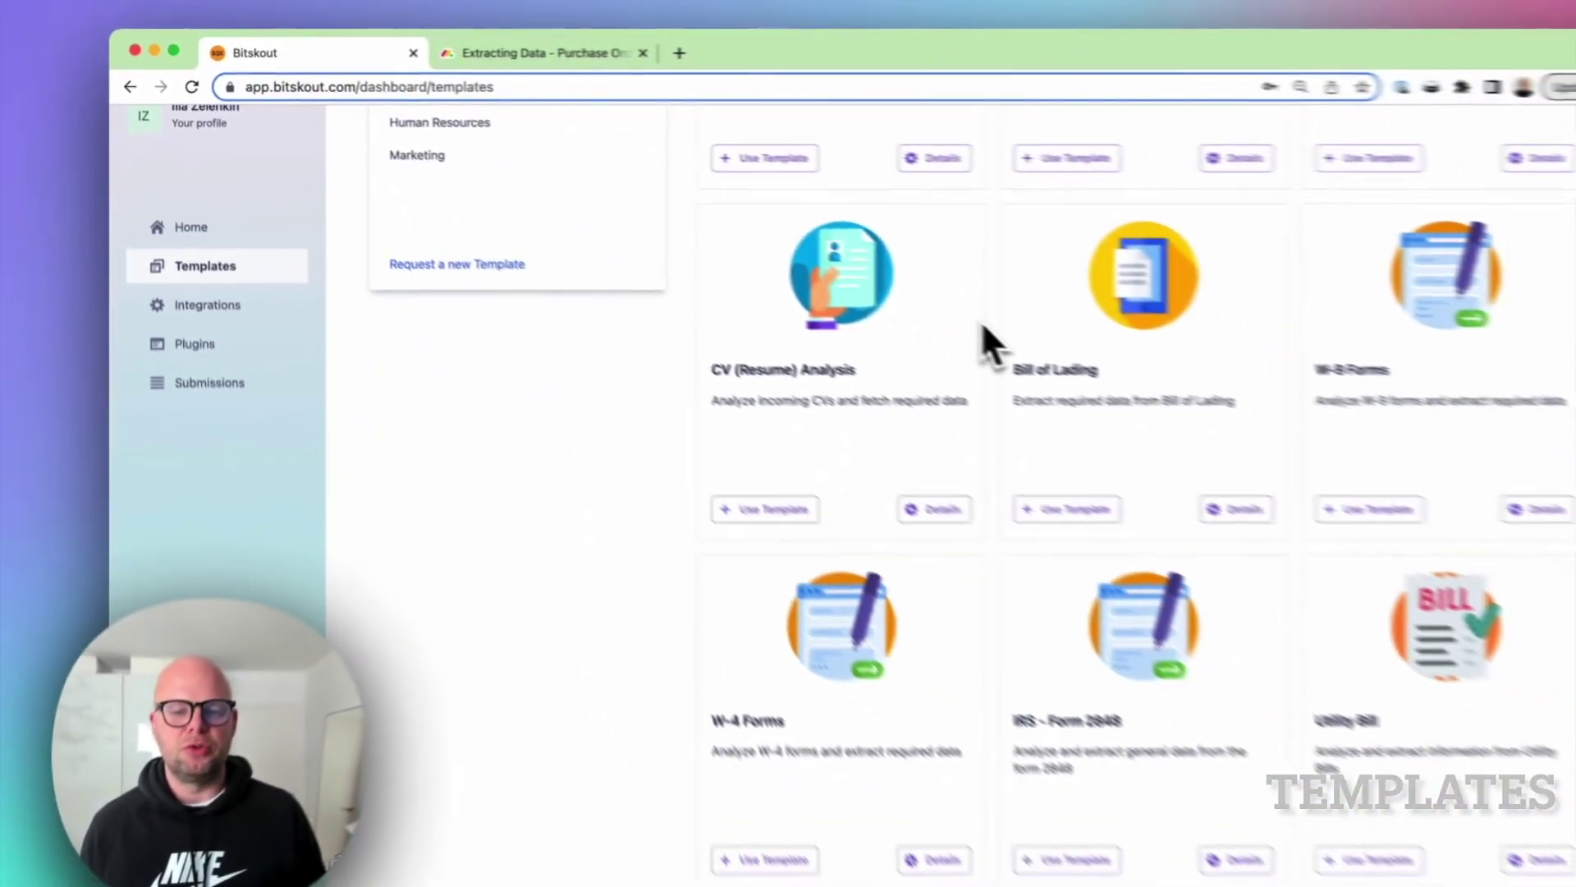
{"action": "scroll", "coordinate": [982, 320], "scroll_direction": "up", "scroll_amount": 3}
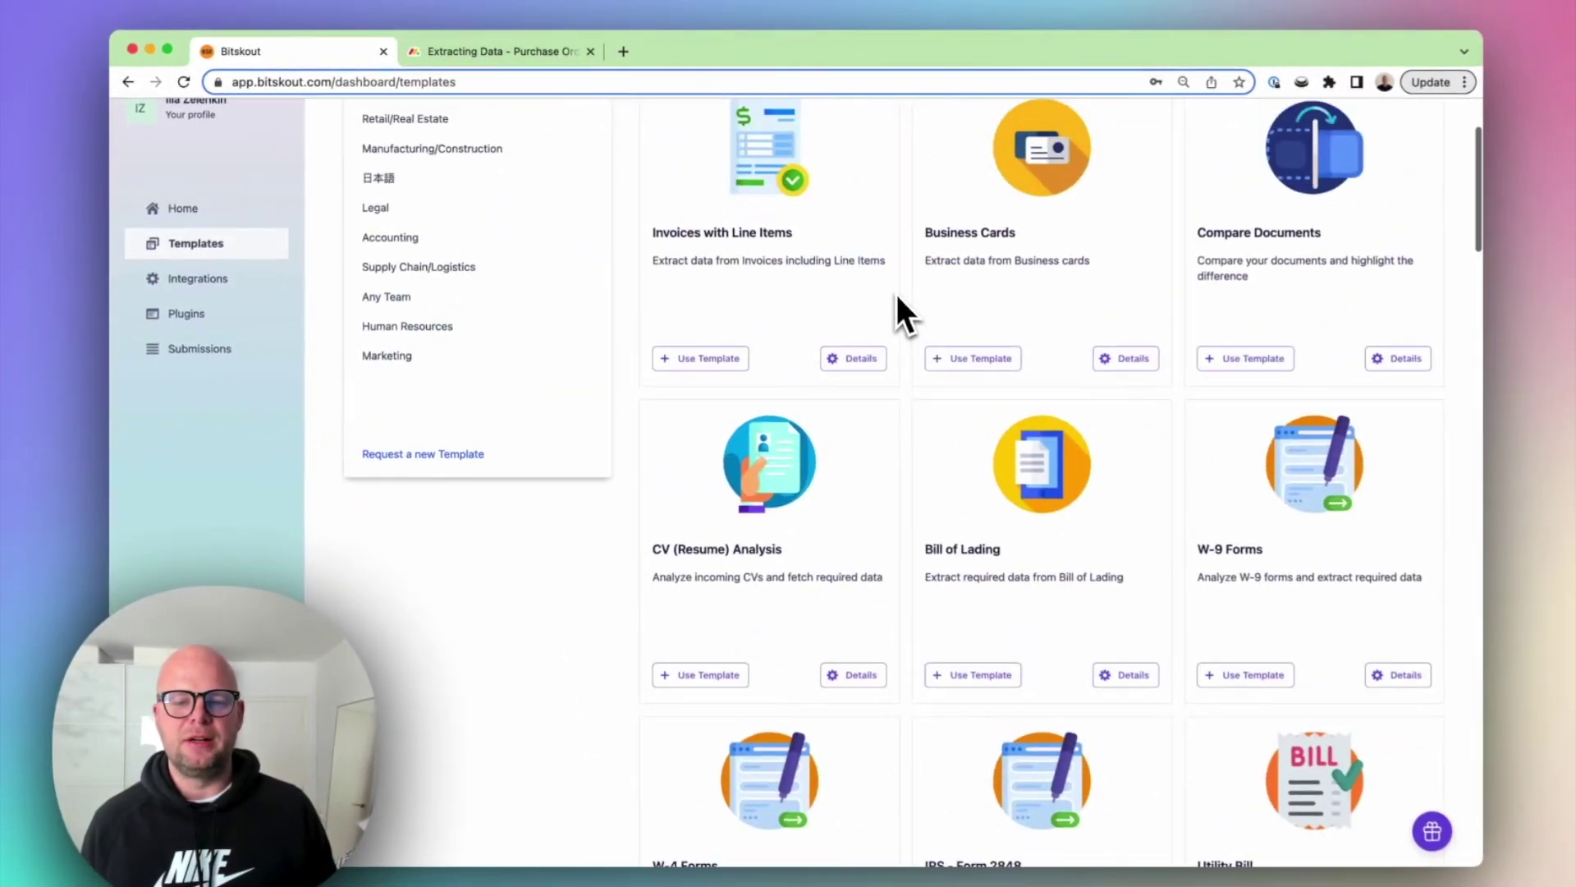
{"action": "scroll", "coordinate": [893, 295], "scroll_direction": "up", "scroll_amount": 4}
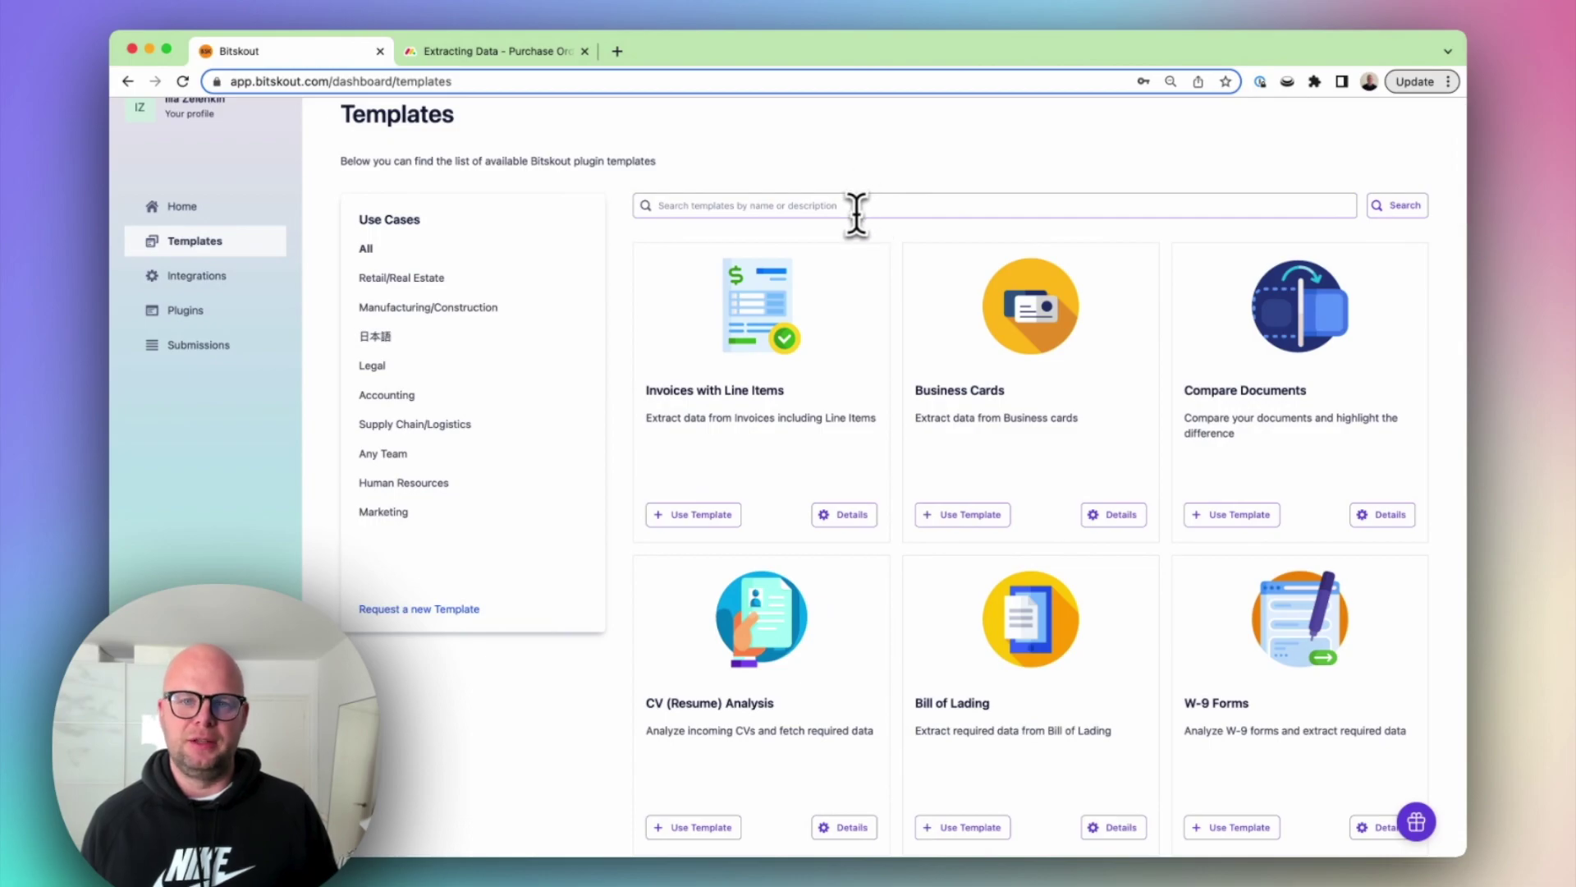
{"action": "left_click", "coordinate": [856, 210]}
{"action": "type", "text": "purchase"}
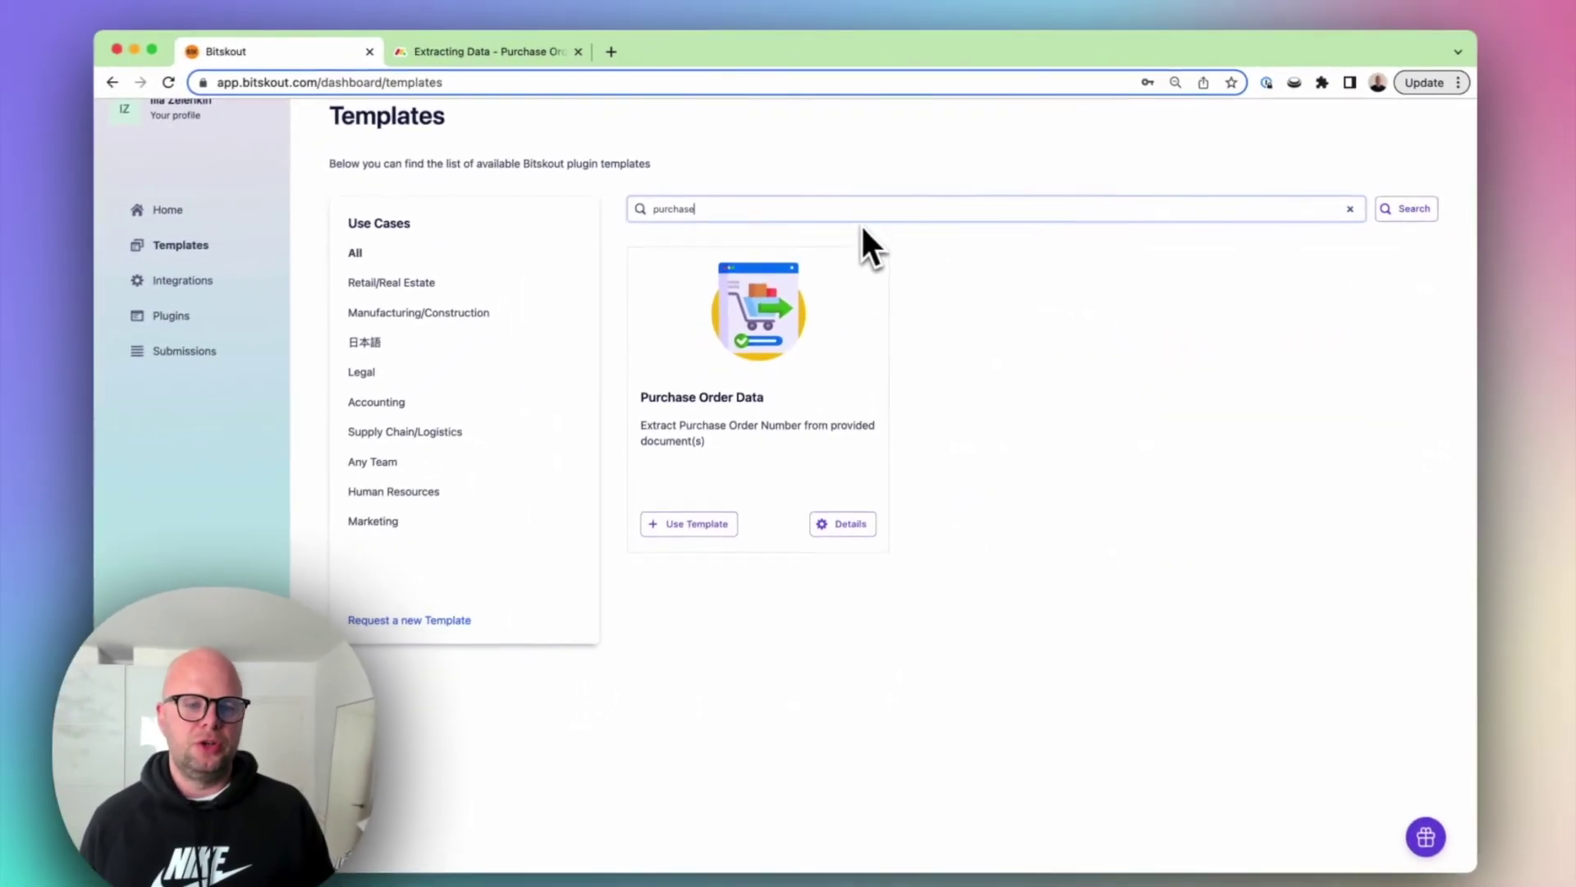
{"action": "left_click", "coordinate": [858, 522]}
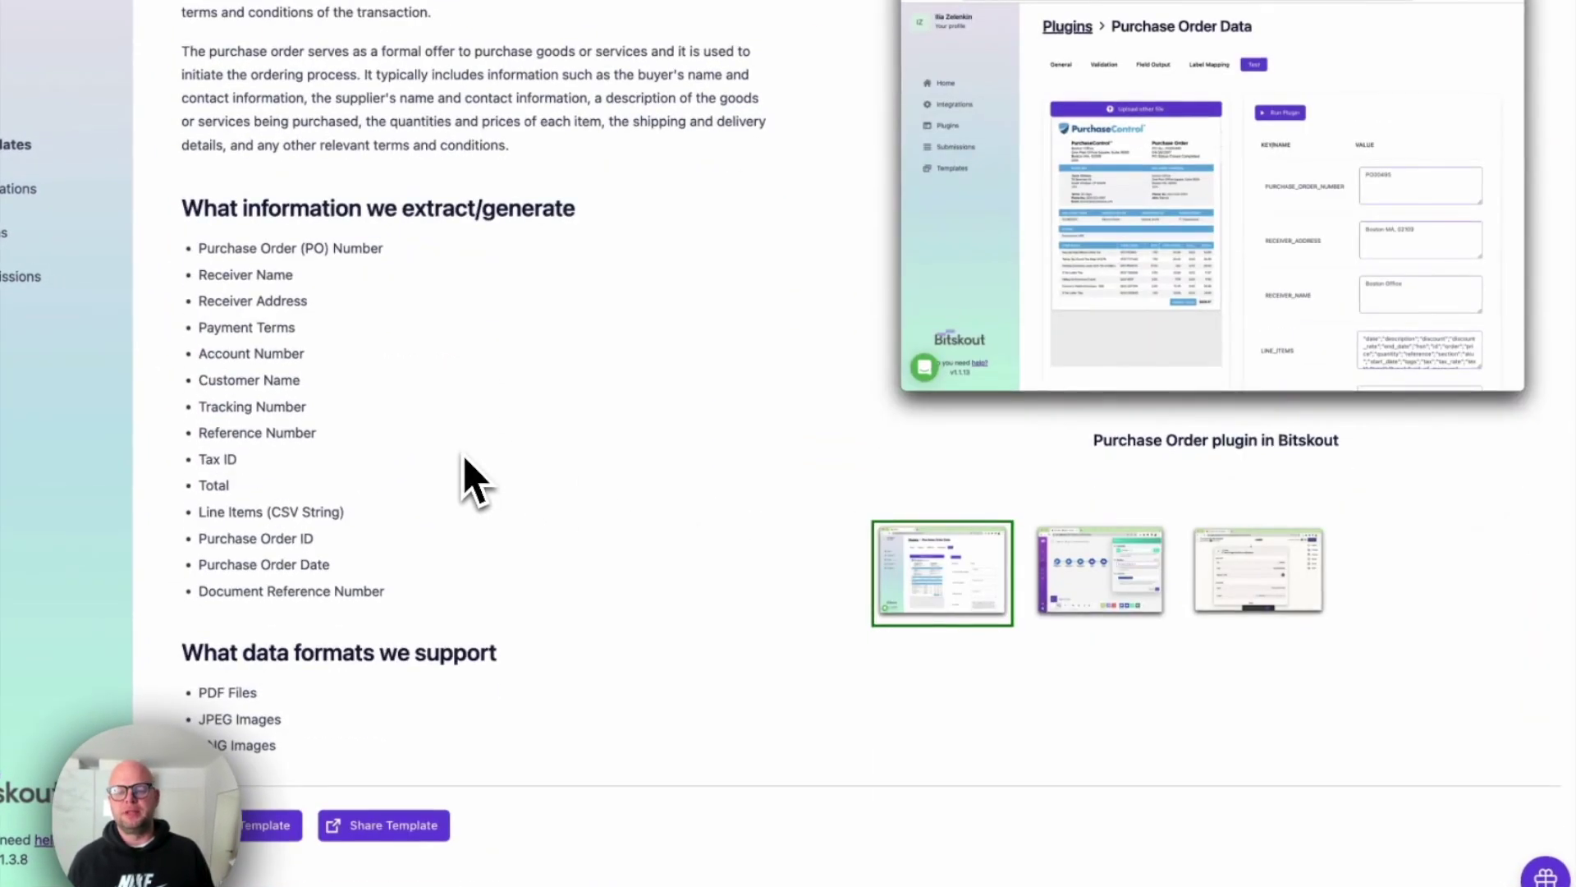
Bring up the Purchase Order Data test area, then start a new plugin from this template.
{"action": "scroll", "coordinate": [466, 476], "scroll_direction": "up", "scroll_amount": 5}
{"action": "left_click", "coordinate": [432, 63]}
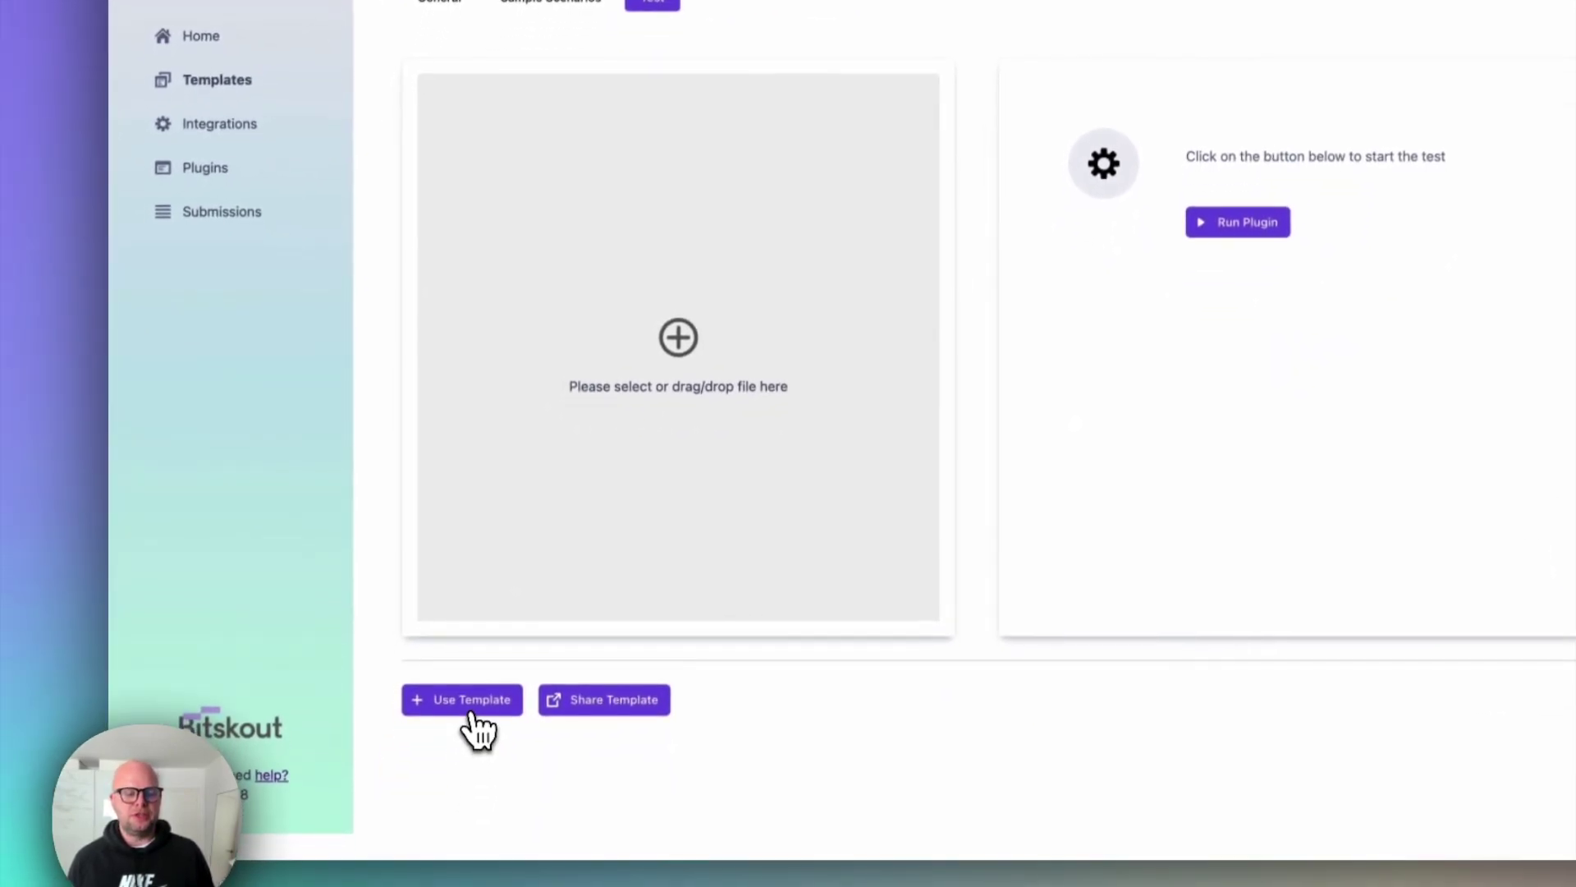
{"action": "left_click", "coordinate": [472, 703]}
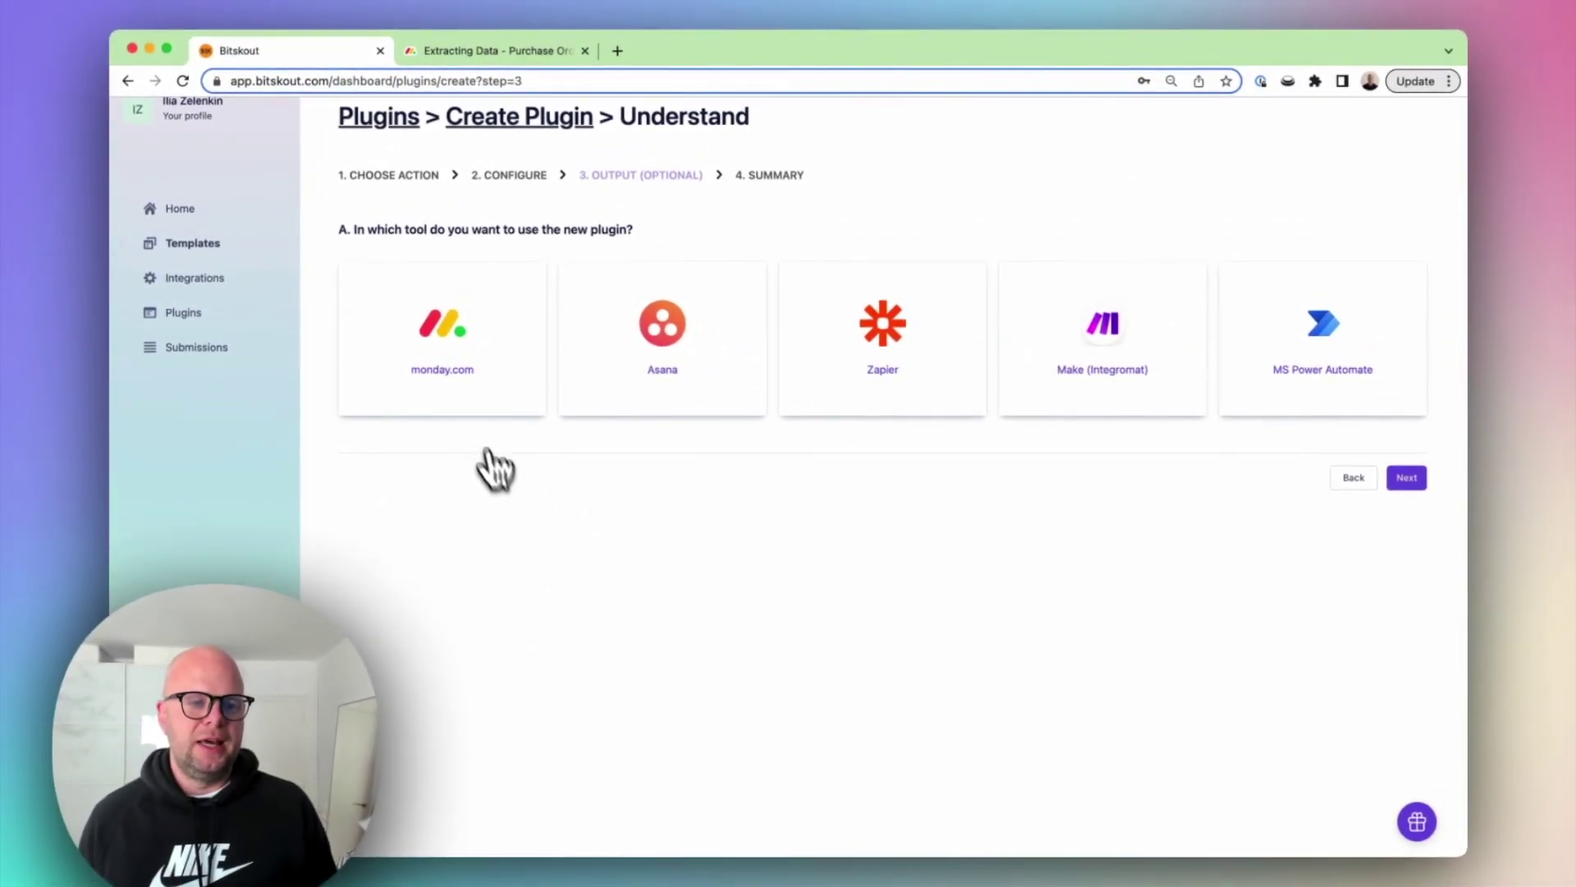
Target the new plugin at monday.com with the Extracting Data - Purchase Orders board applied.
{"action": "left_click", "coordinate": [477, 398]}
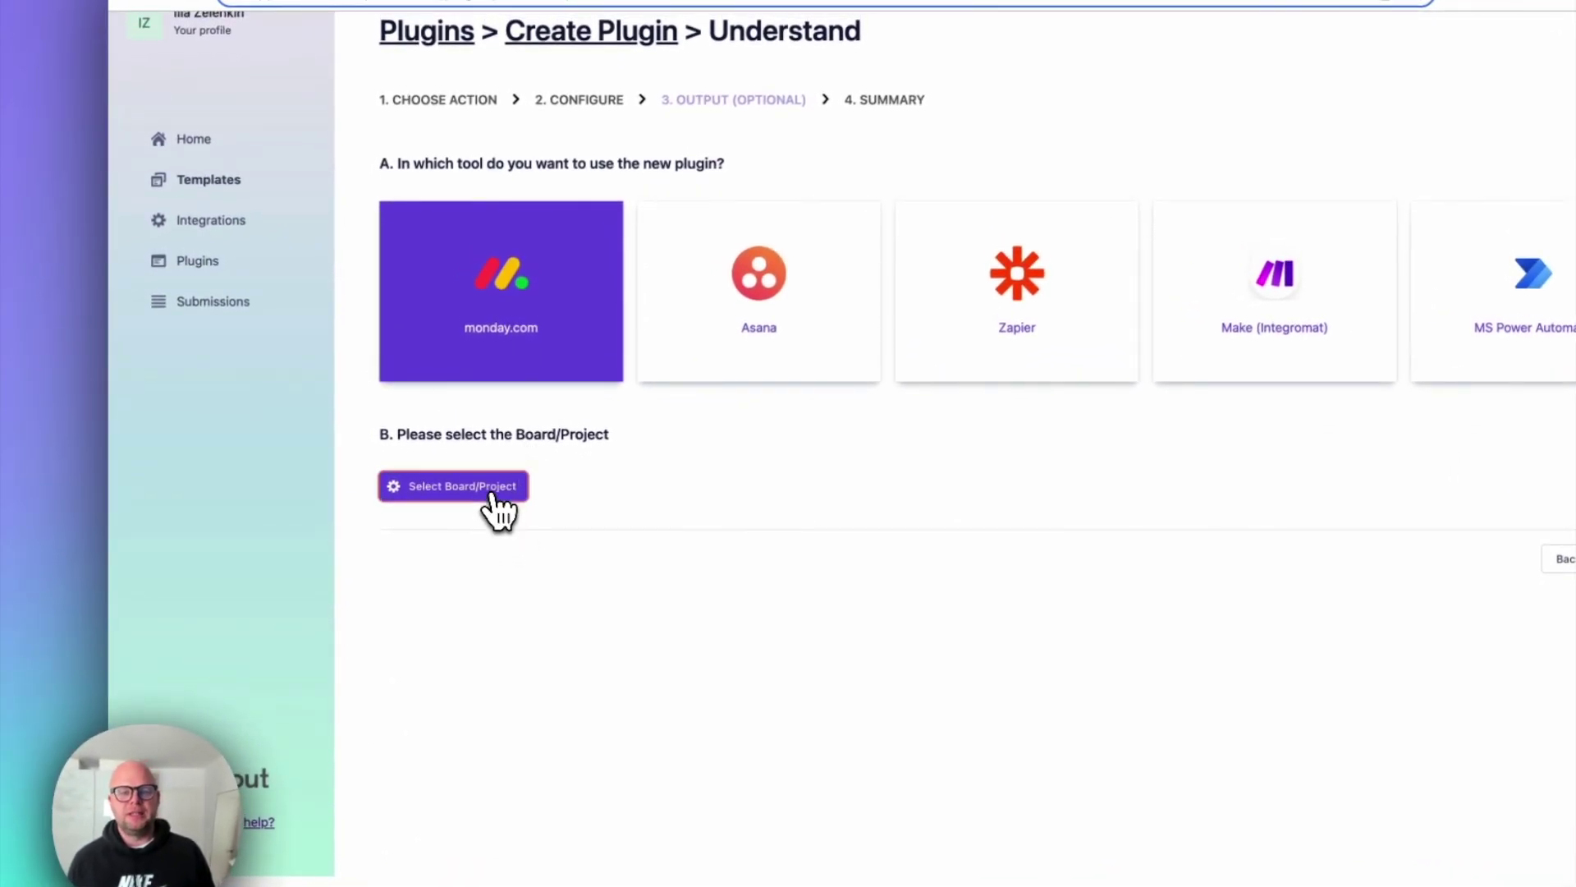
{"action": "left_click", "coordinate": [459, 486]}
{"action": "scroll", "coordinate": [549, 393], "scroll_direction": "down", "scroll_amount": 2}
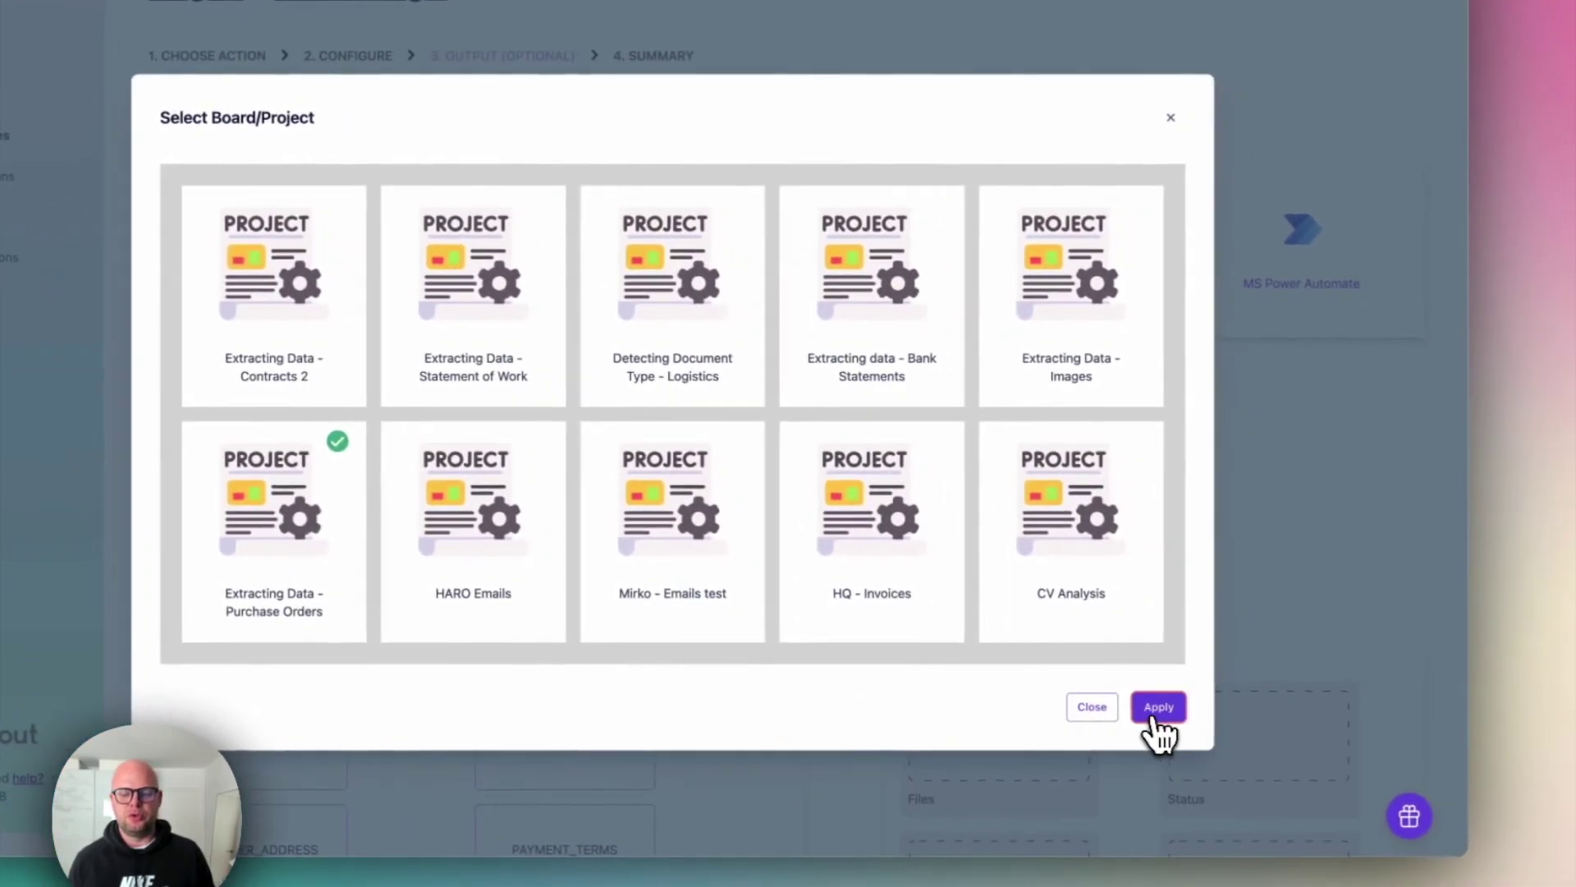
{"action": "left_click", "coordinate": [1390, 750]}
Map CUSTOMER_NAME, TOTAL, PURCHASE_ORDER_DATE and PURCHASE_ORDER_NUMBER to Company, Total, Date and PO number.
{"action": "scroll", "coordinate": [1203, 509], "scroll_direction": "down", "scroll_amount": 6}
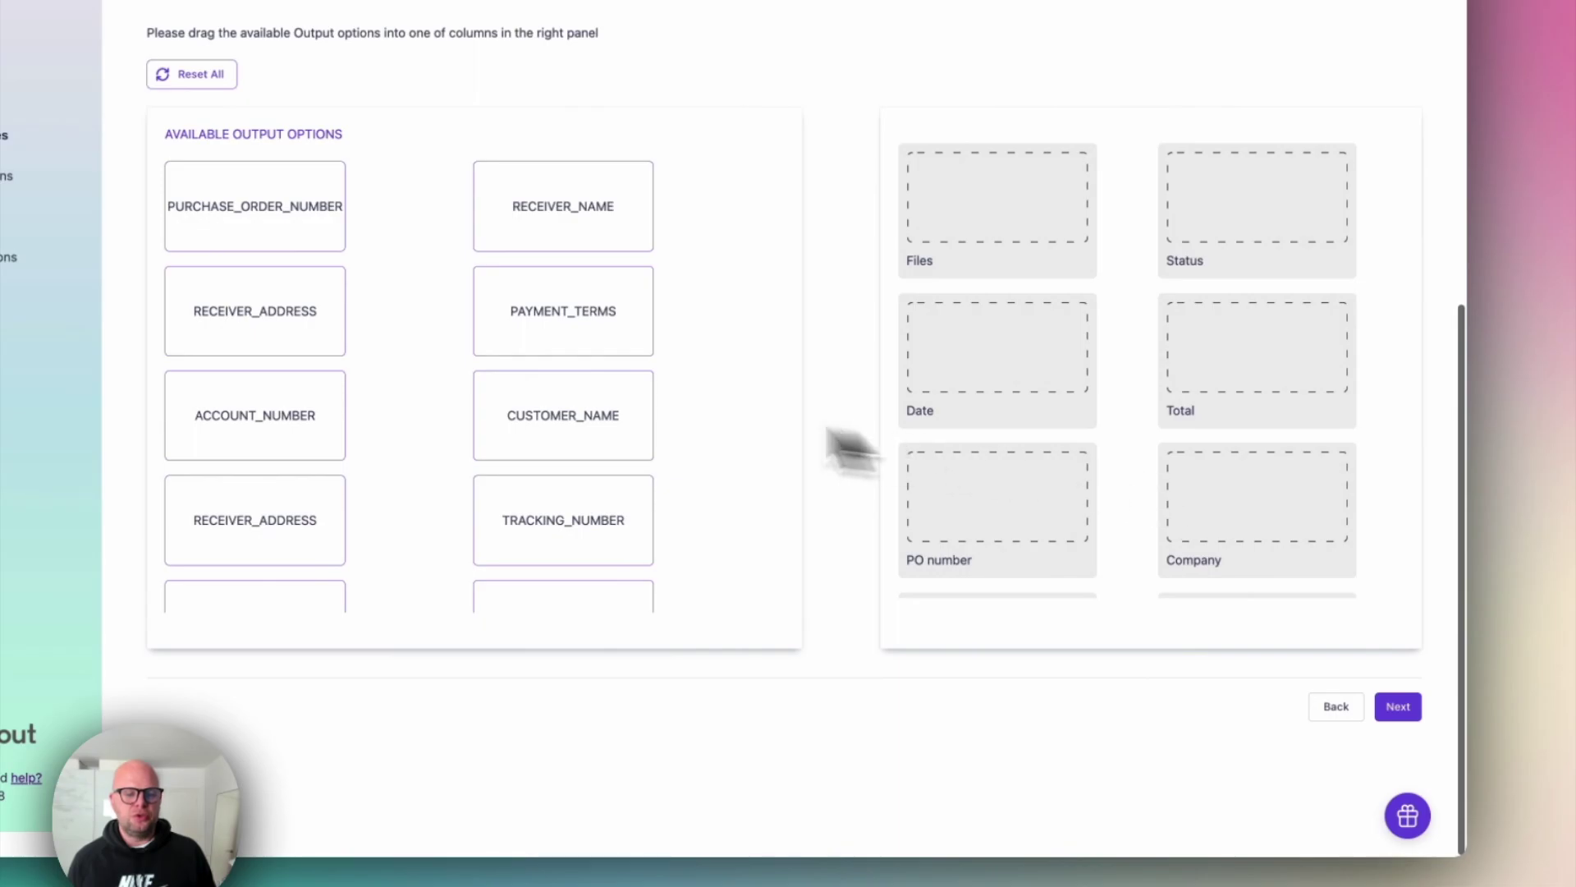
{"action": "scroll", "coordinate": [952, 493], "scroll_direction": "down", "scroll_amount": 2}
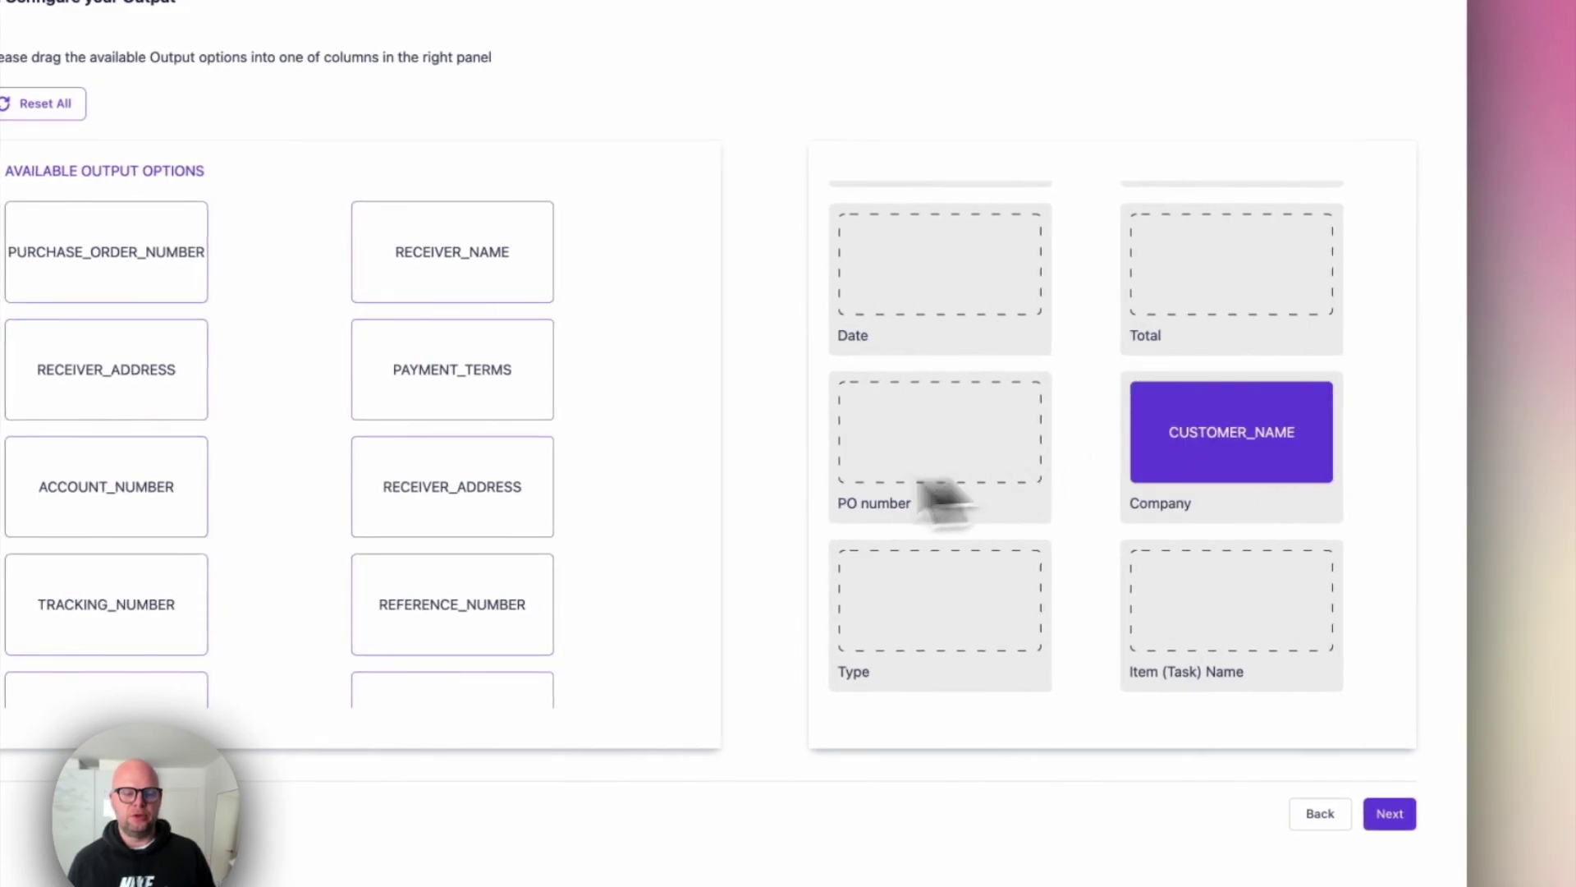
{"action": "scroll", "coordinate": [213, 636], "scroll_direction": "down", "scroll_amount": 2}
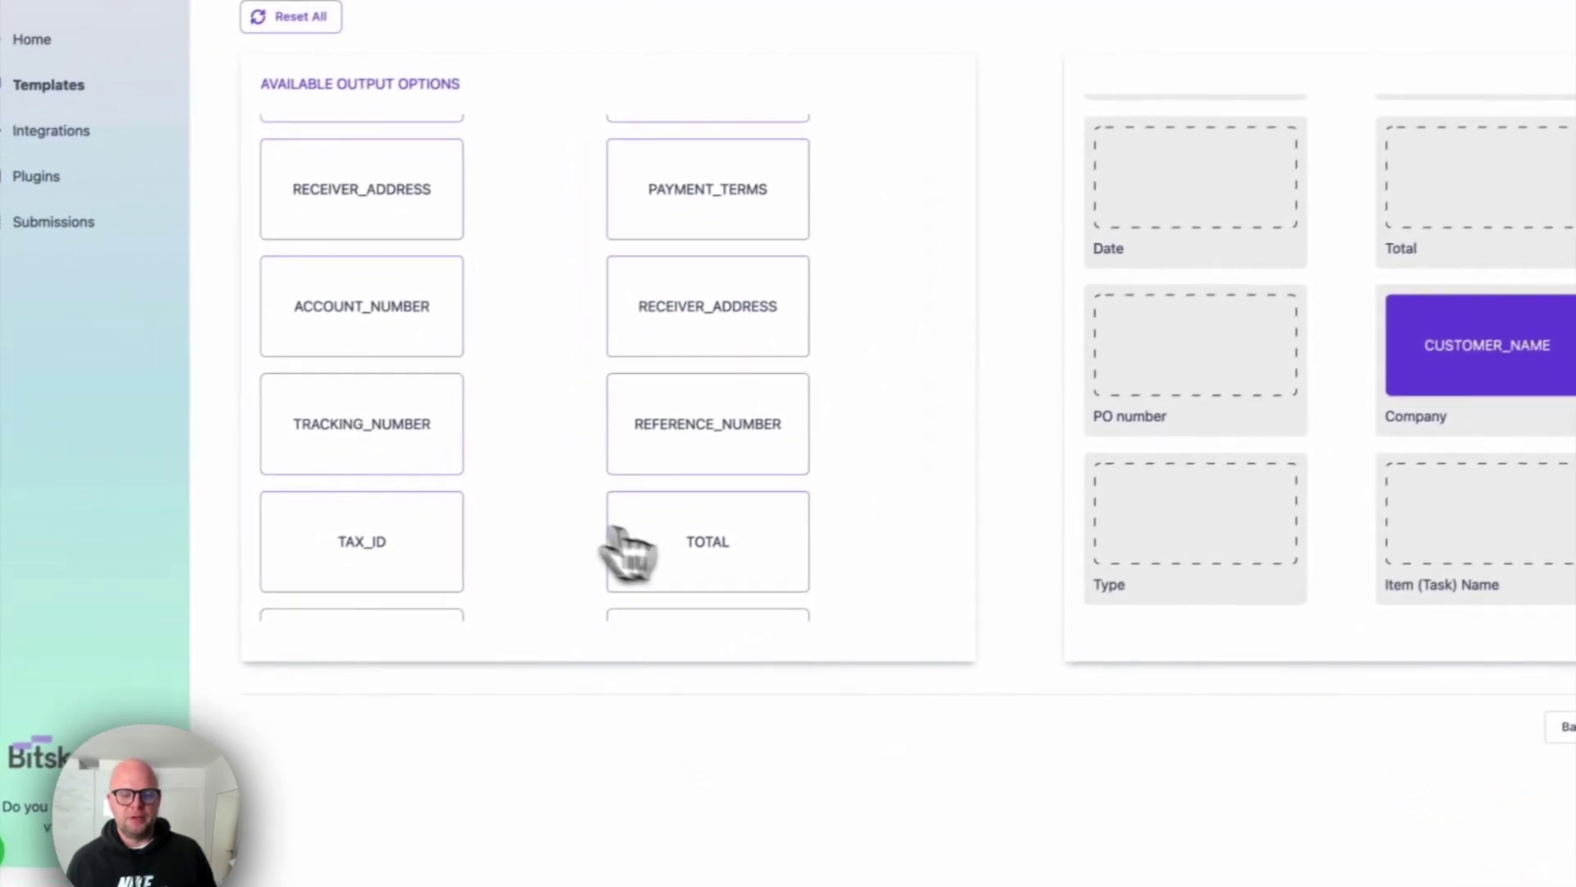
{"action": "left_click_drag", "start_coordinate": [374, 633], "coordinate": [1221, 304]}
{"action": "left_click_drag", "start_coordinate": [1235, 379], "coordinate": [1232, 361]}
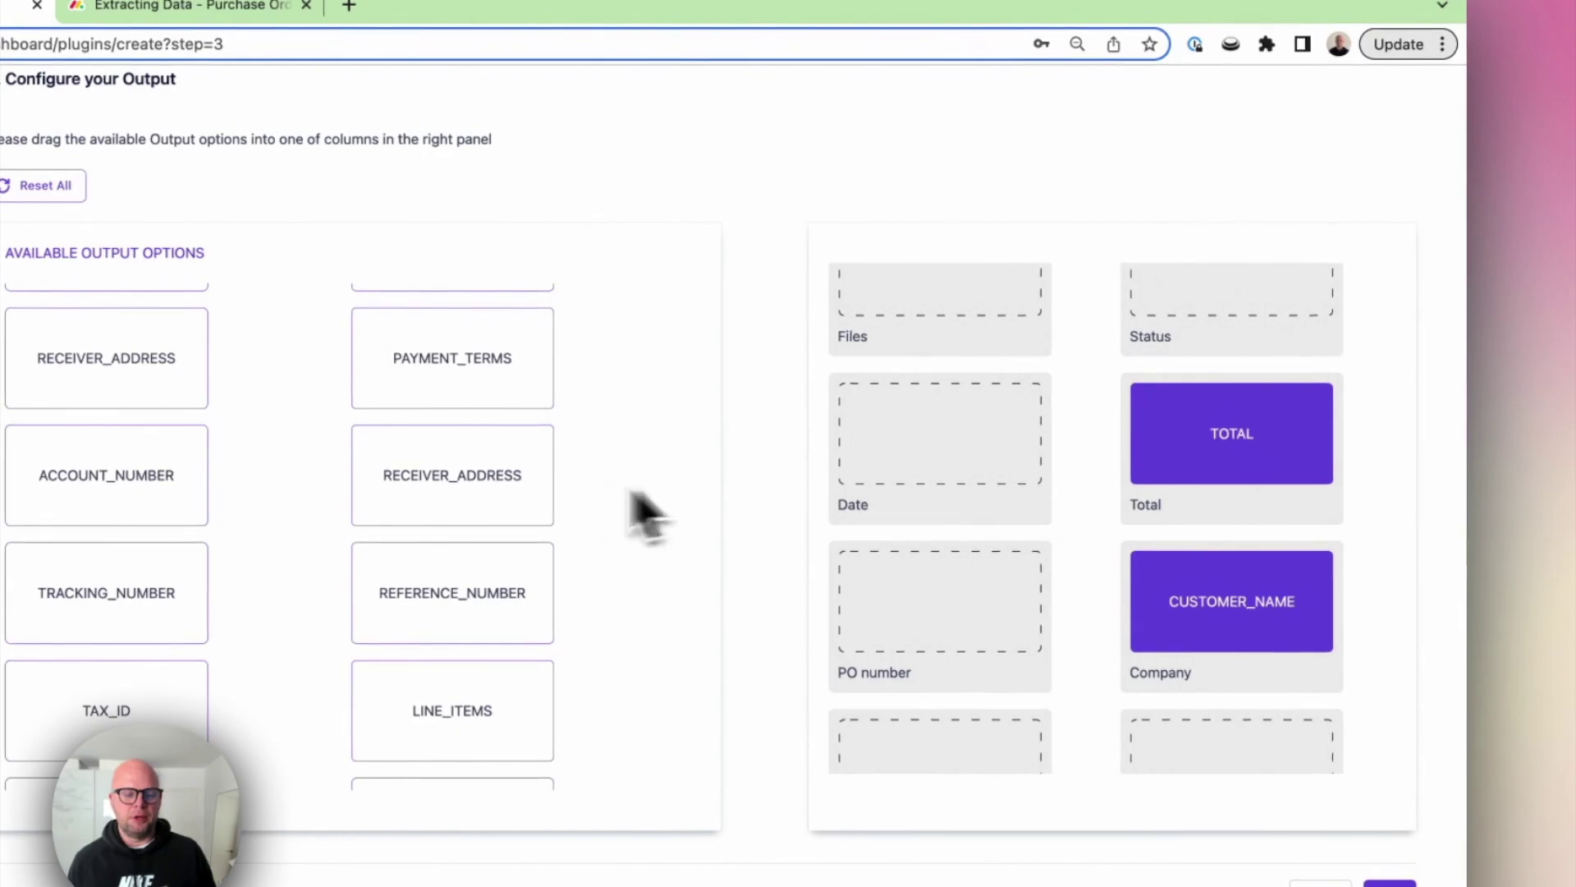
{"action": "scroll", "coordinate": [406, 616], "scroll_direction": "down", "scroll_amount": 2}
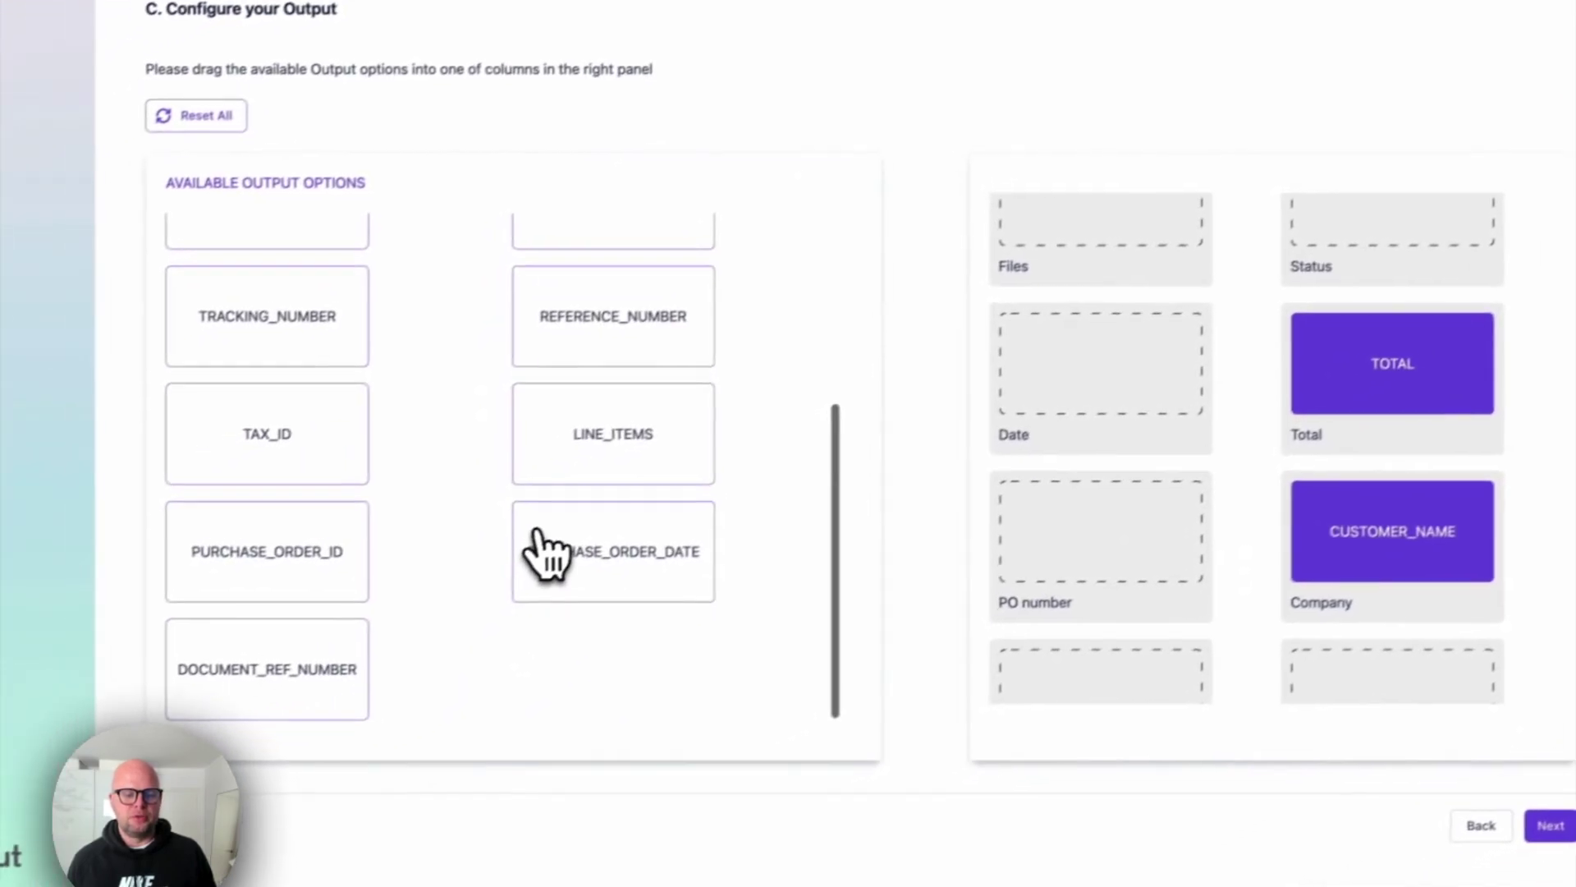
{"action": "left_click_drag", "start_coordinate": [549, 546], "coordinate": [1036, 382]}
{"action": "scroll", "coordinate": [445, 402], "scroll_direction": "up", "scroll_amount": 3}
{"action": "left_click_drag", "start_coordinate": [538, 363], "coordinate": [1318, 595]}
{"action": "left_click", "coordinate": [1390, 707]}
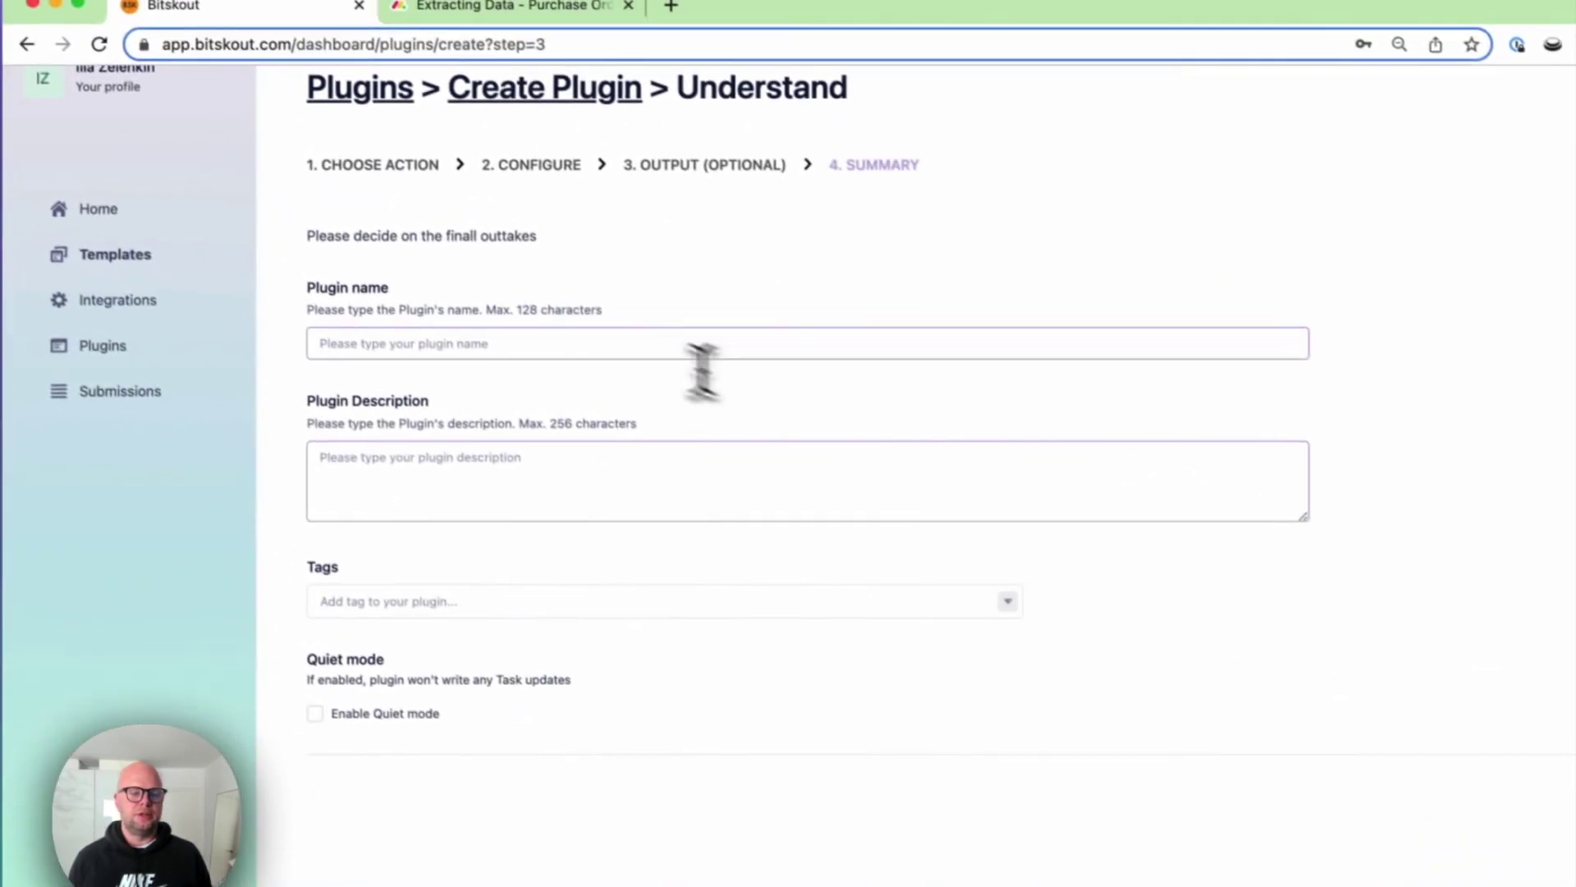
Create the plugin named 'PO monday' and switch to the Extracting Data - Purchase Orders board.
{"action": "left_click", "coordinate": [651, 352]}
{"action": "type", "text": "PO monday"}
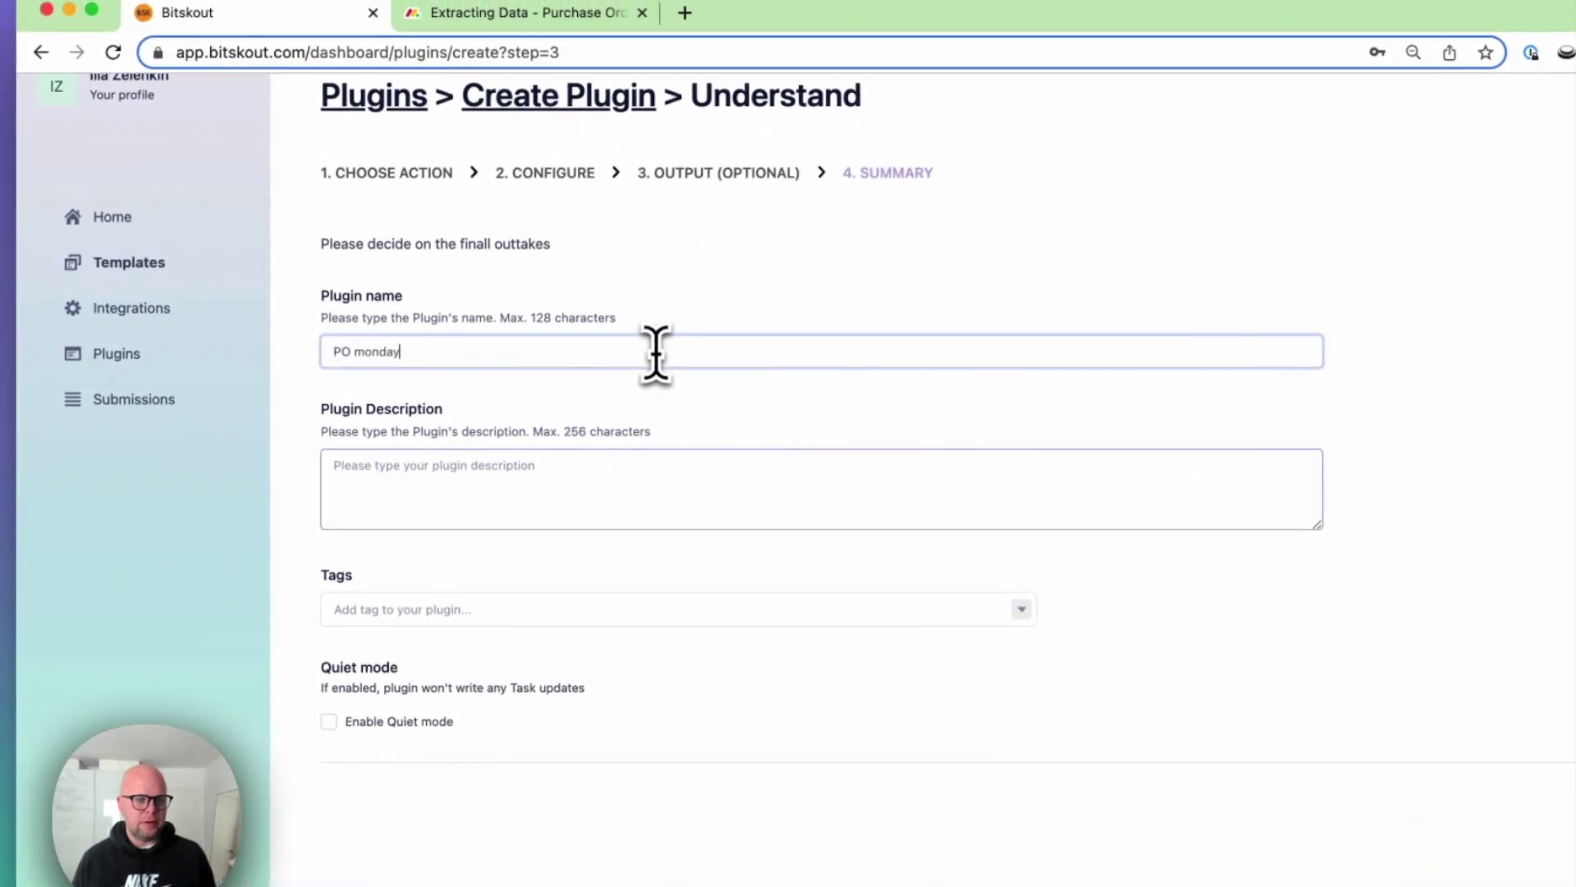
{"action": "left_click", "coordinate": [1463, 635]}
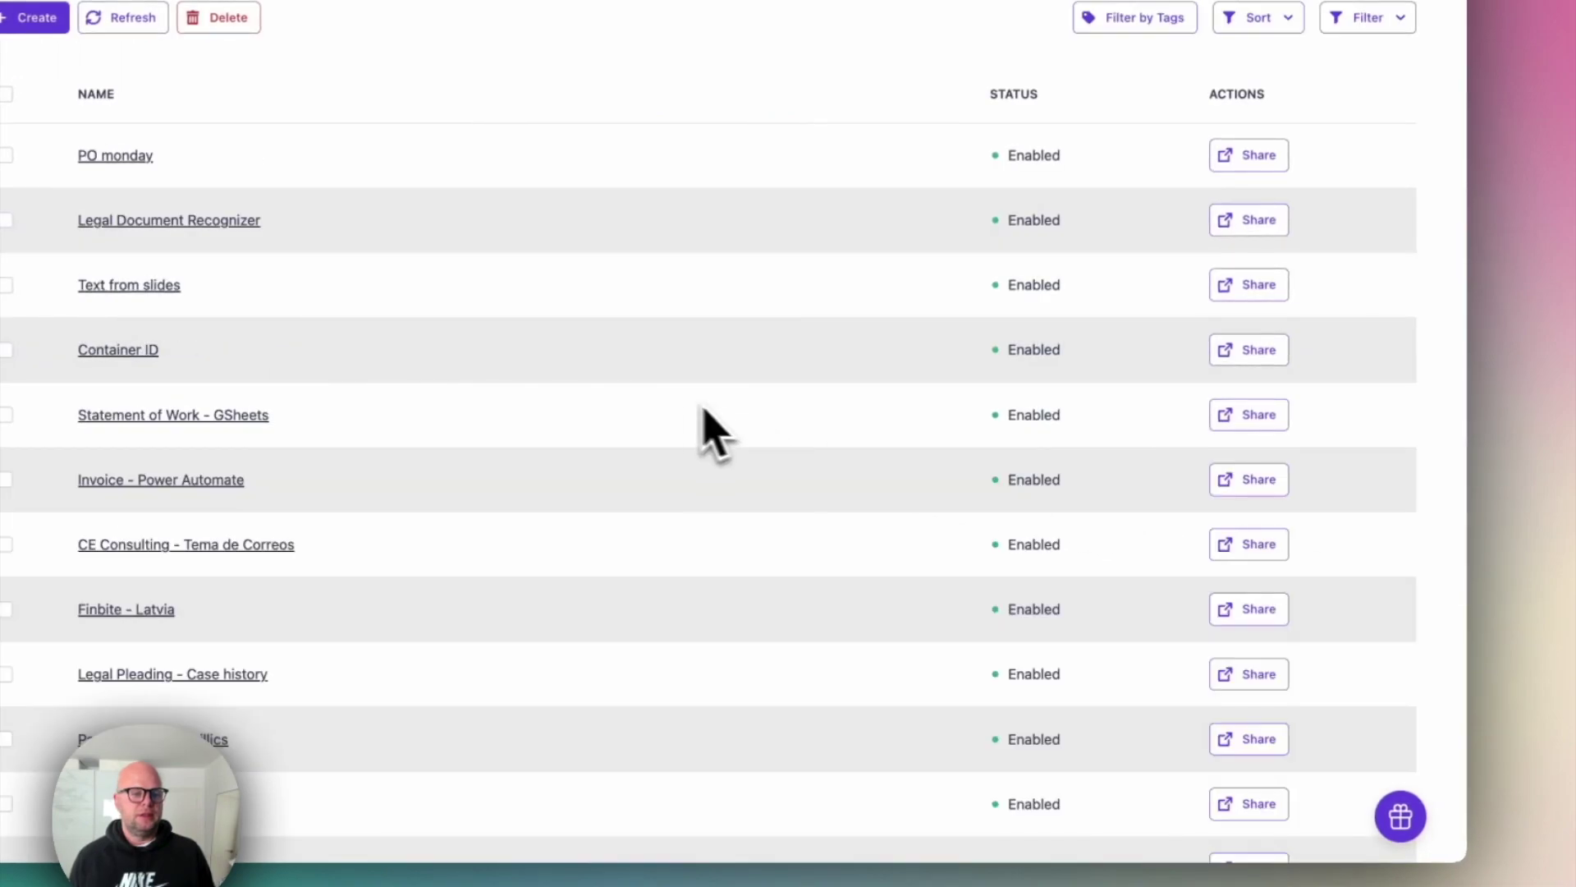
{"action": "scroll", "coordinate": [440, 328], "scroll_direction": "down", "scroll_amount": 2}
{"action": "scroll", "coordinate": [135, 144], "scroll_direction": "up", "scroll_amount": 2}
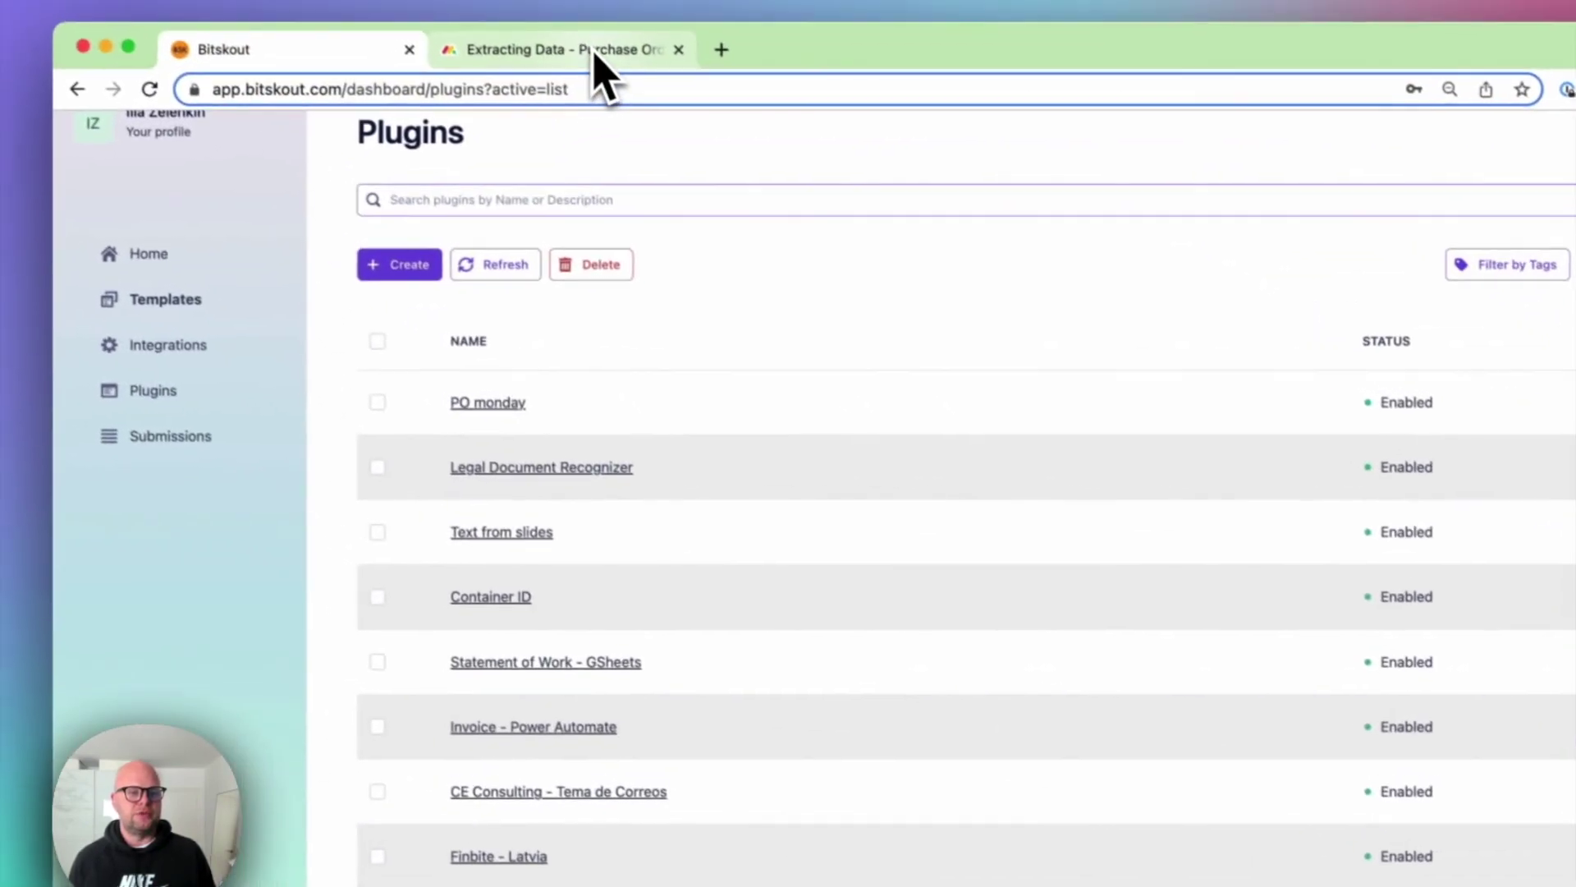
{"action": "left_click", "coordinate": [600, 53]}
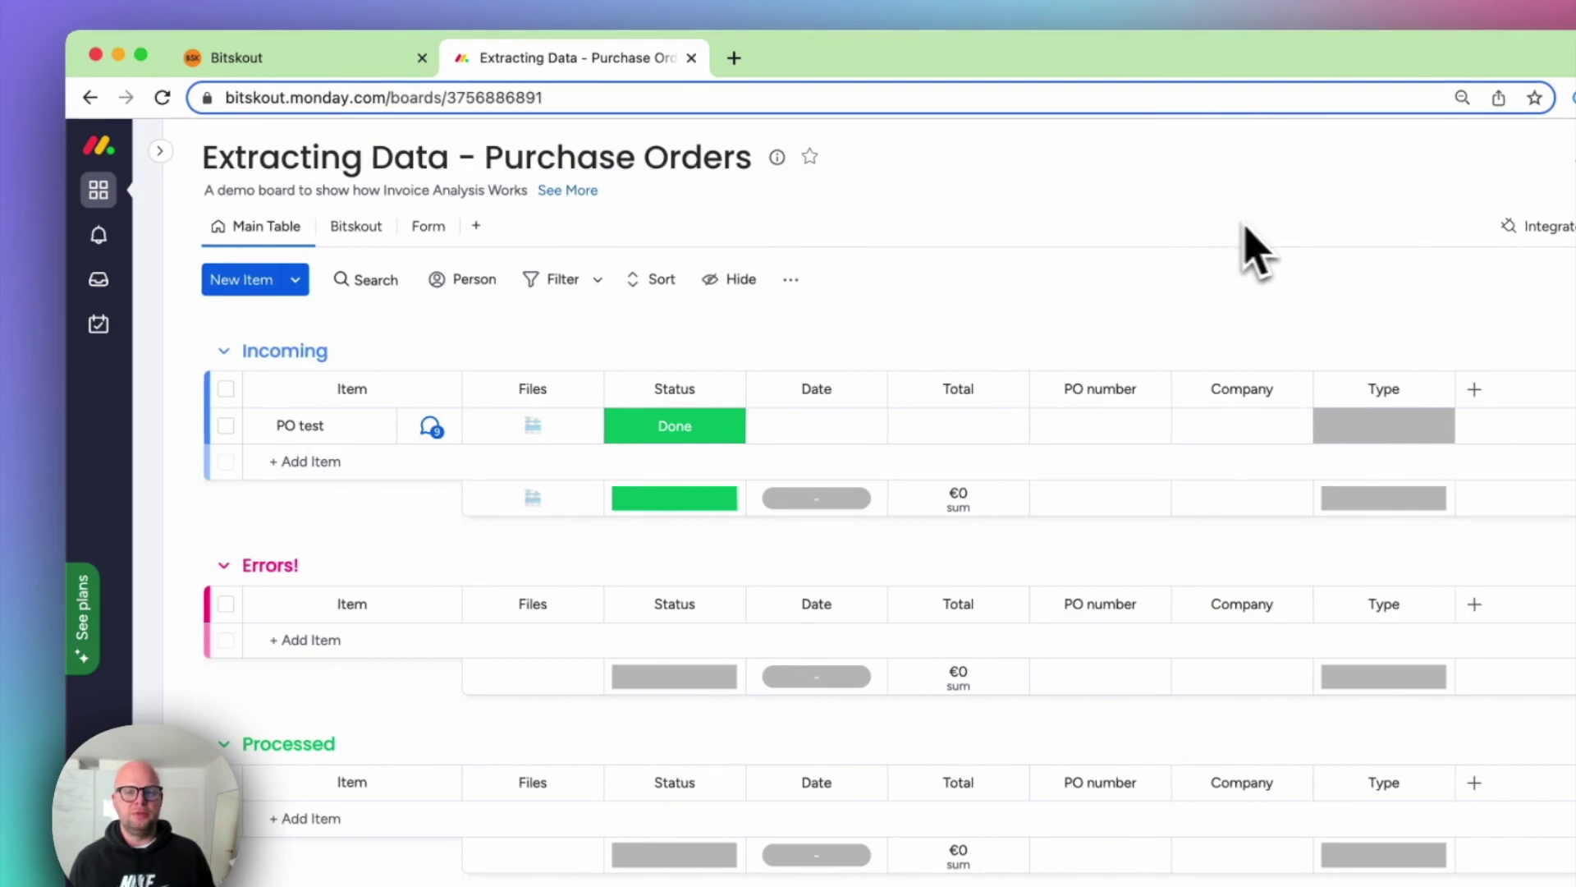
Switch the board's Bitskout automation from Test Workflow to PO monday and save the integration.
{"action": "left_click", "coordinate": [1560, 227]}
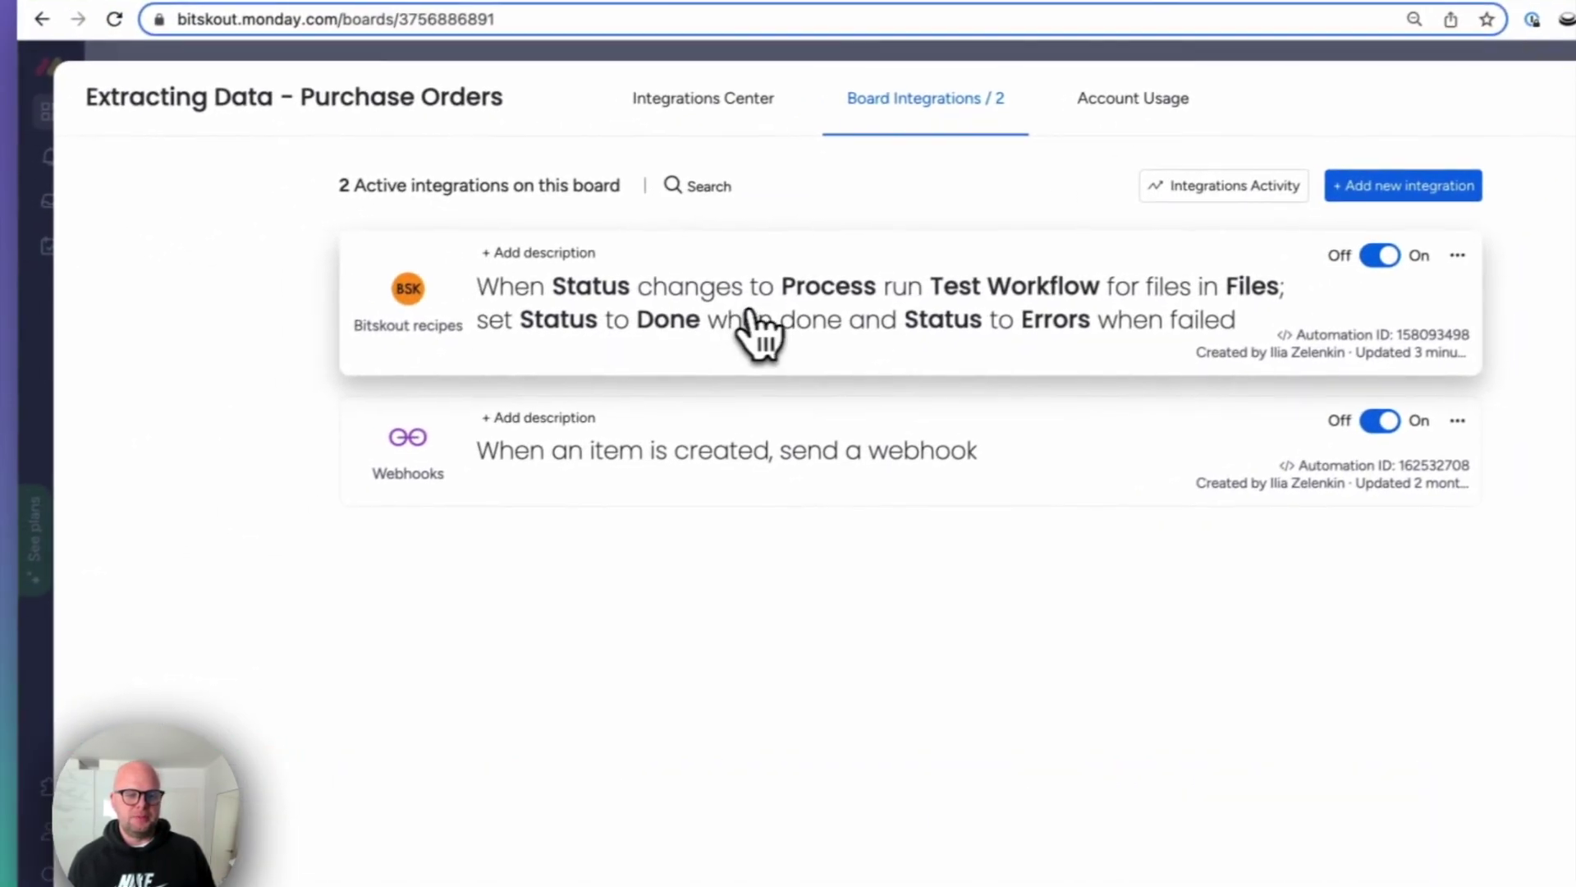
{"action": "left_click", "coordinate": [370, 398]}
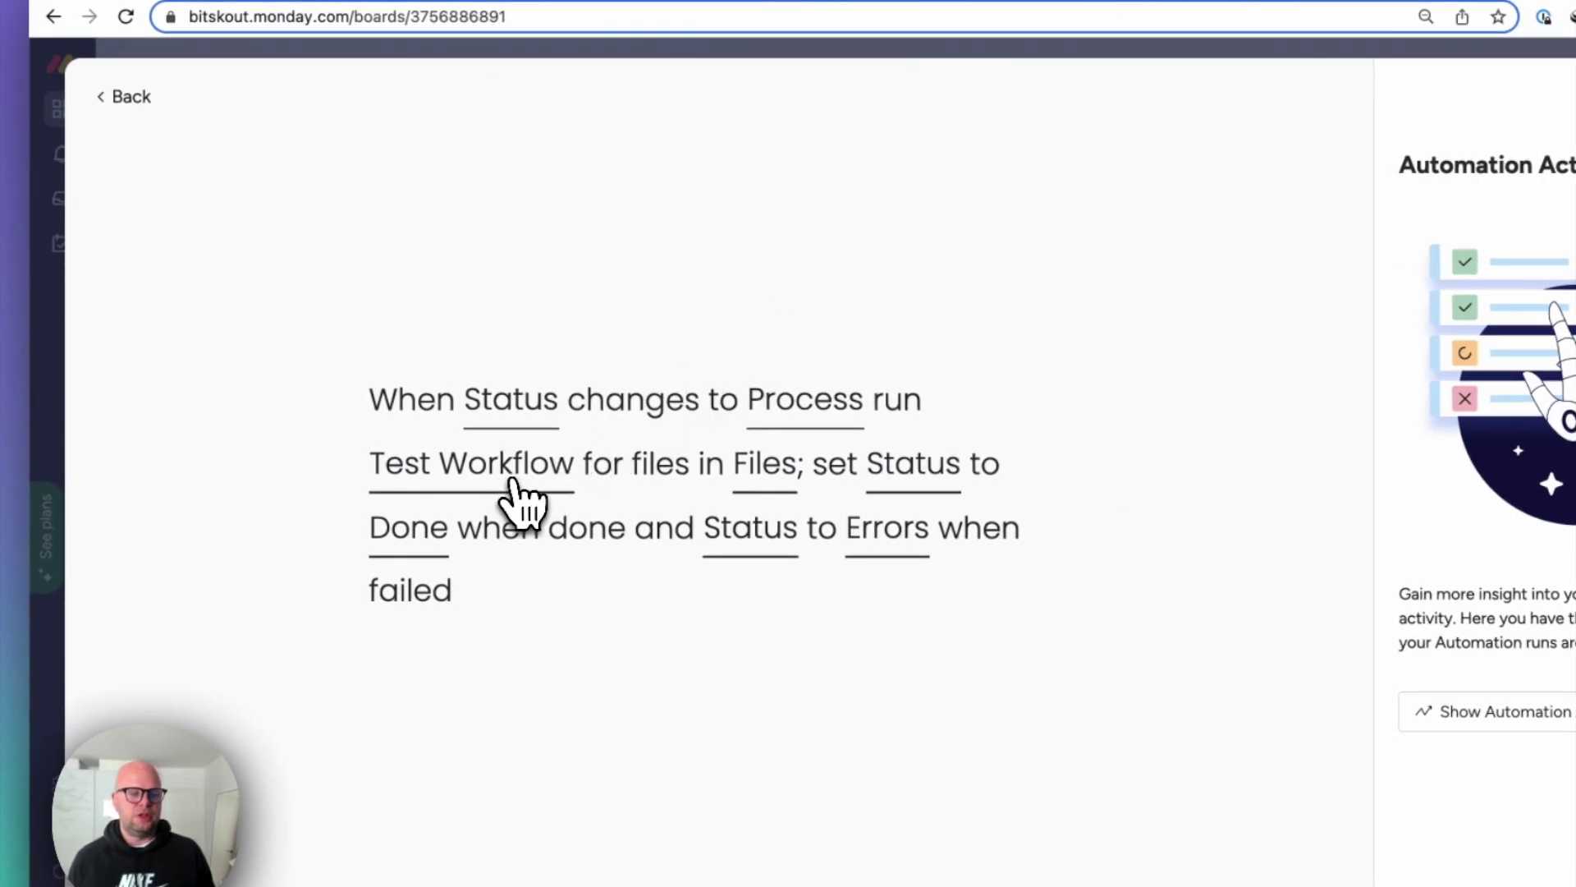
{"action": "left_click", "coordinate": [514, 484]}
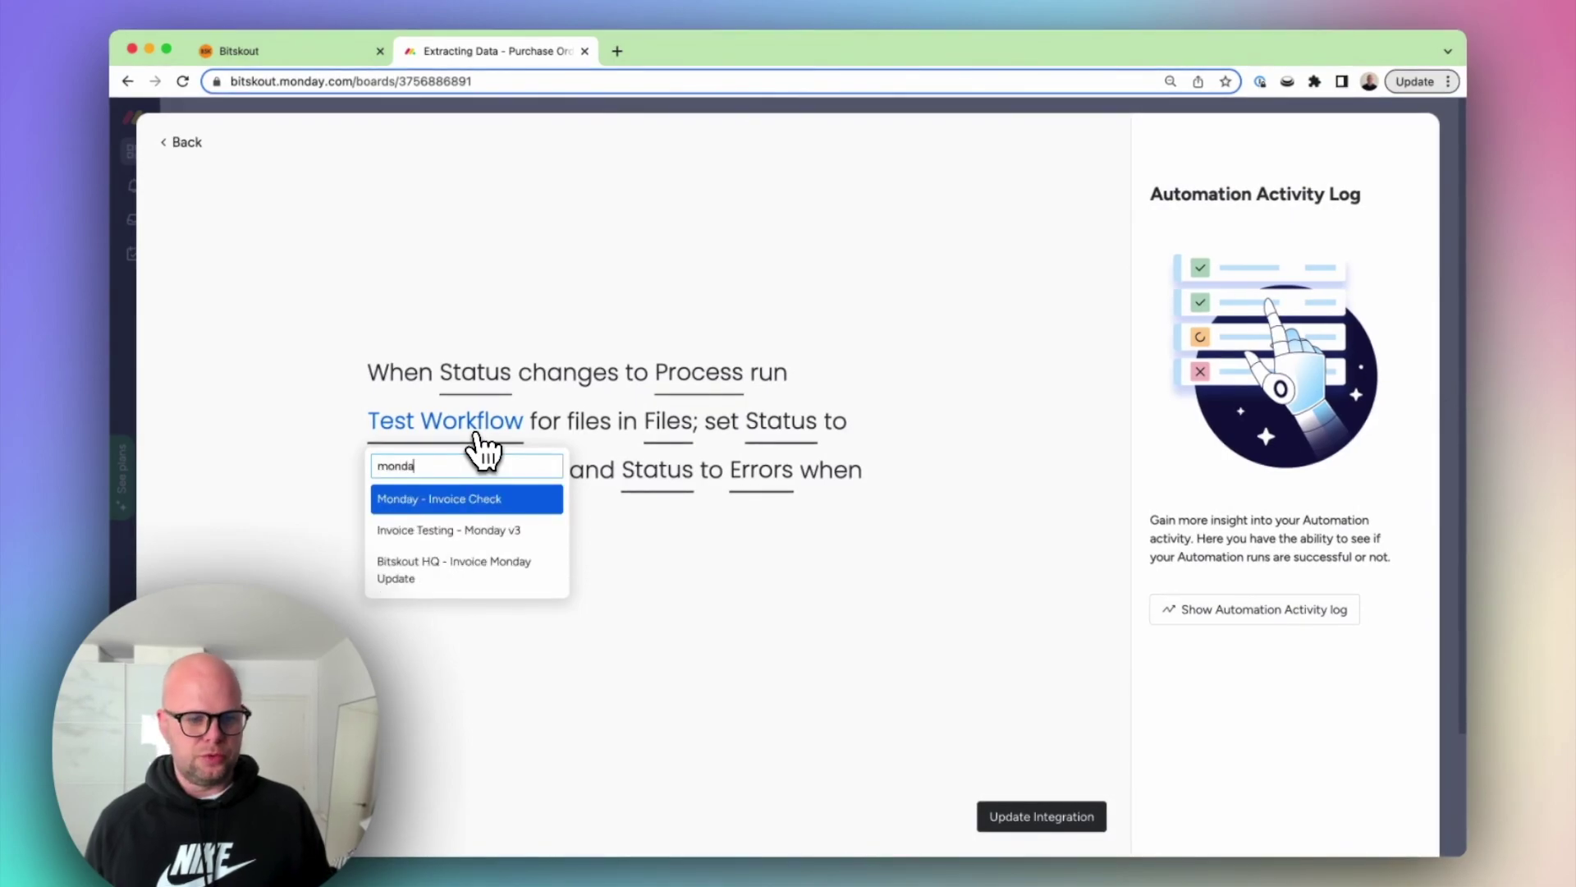
{"action": "scroll", "coordinate": [468, 558], "scroll_direction": "down", "scroll_amount": 2}
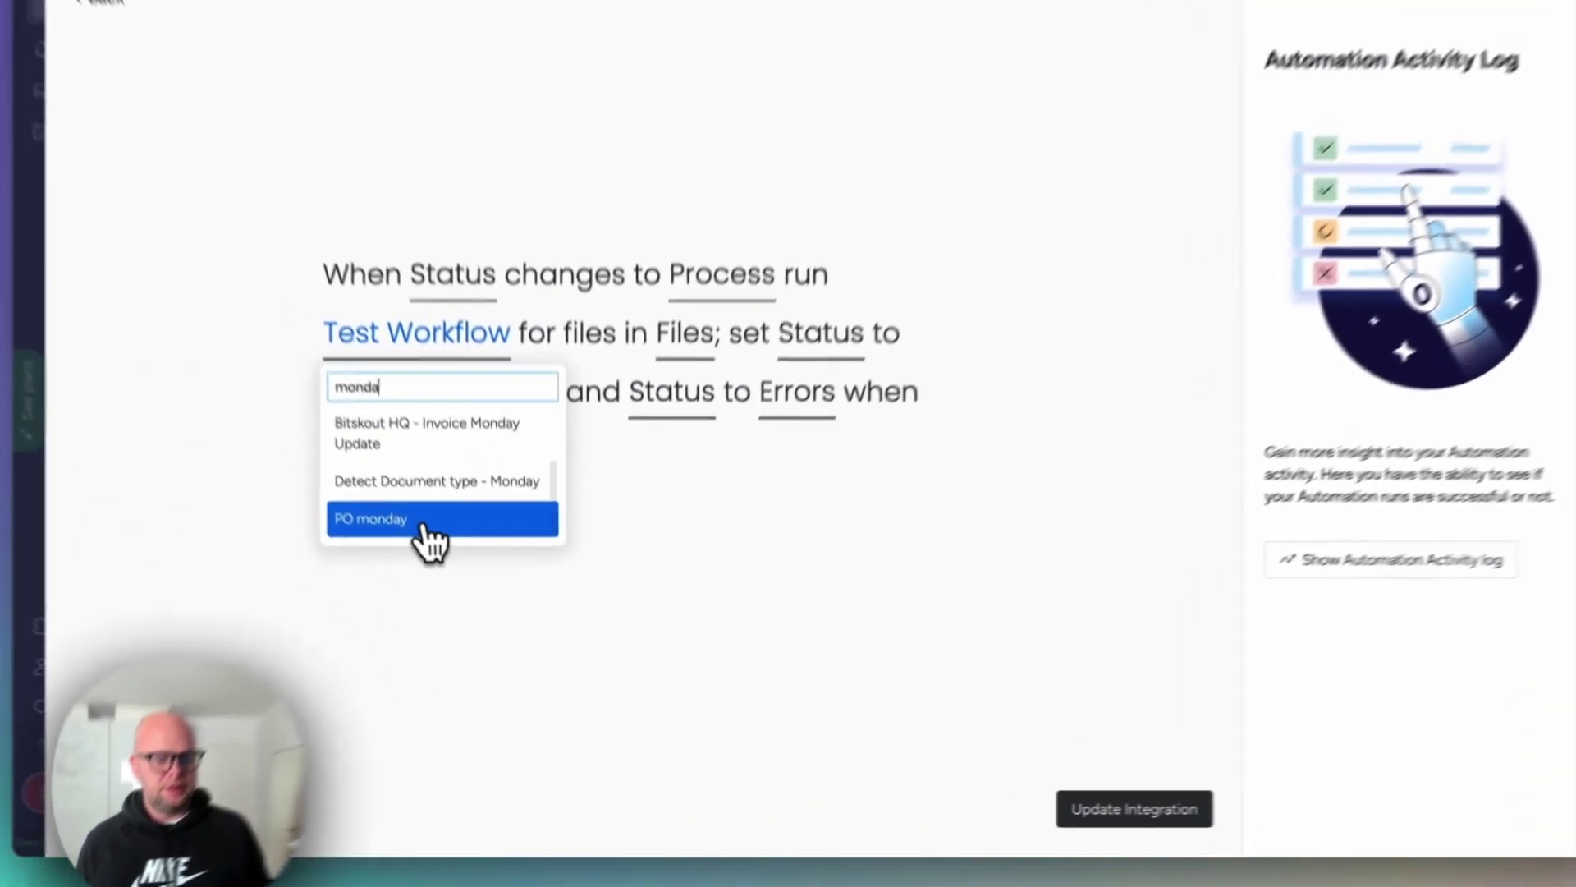
{"action": "left_click", "coordinate": [464, 574]}
{"action": "left_click", "coordinate": [1076, 805]}
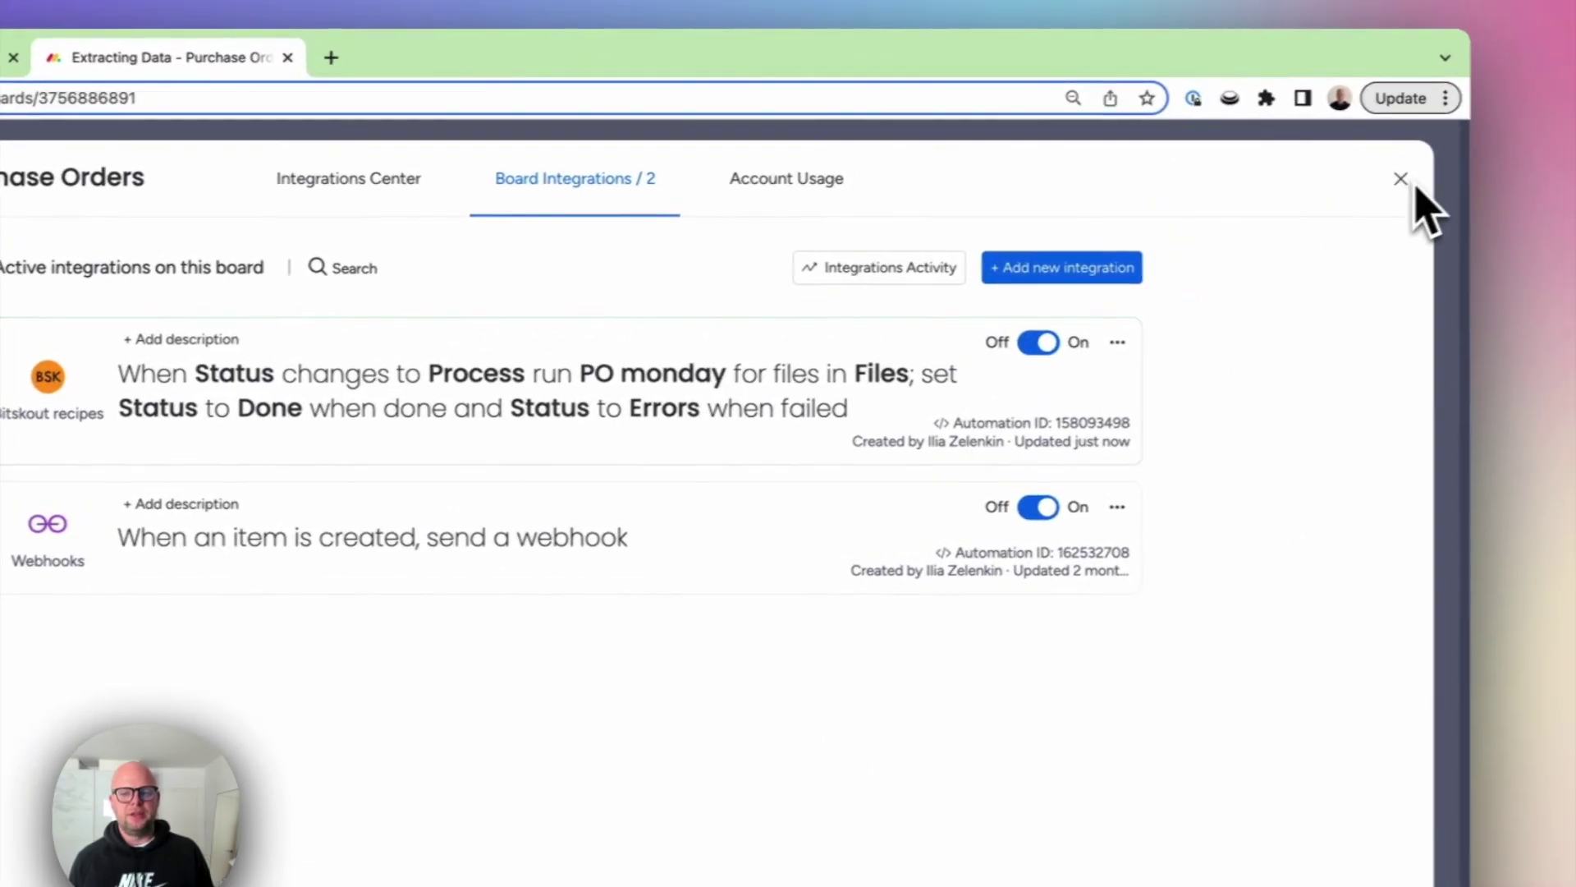
{"action": "left_click", "coordinate": [1404, 177]}
Set the PO test item's status to Process to trigger extraction, then return to Bitskout's plugins.
{"action": "left_click", "coordinate": [575, 409]}
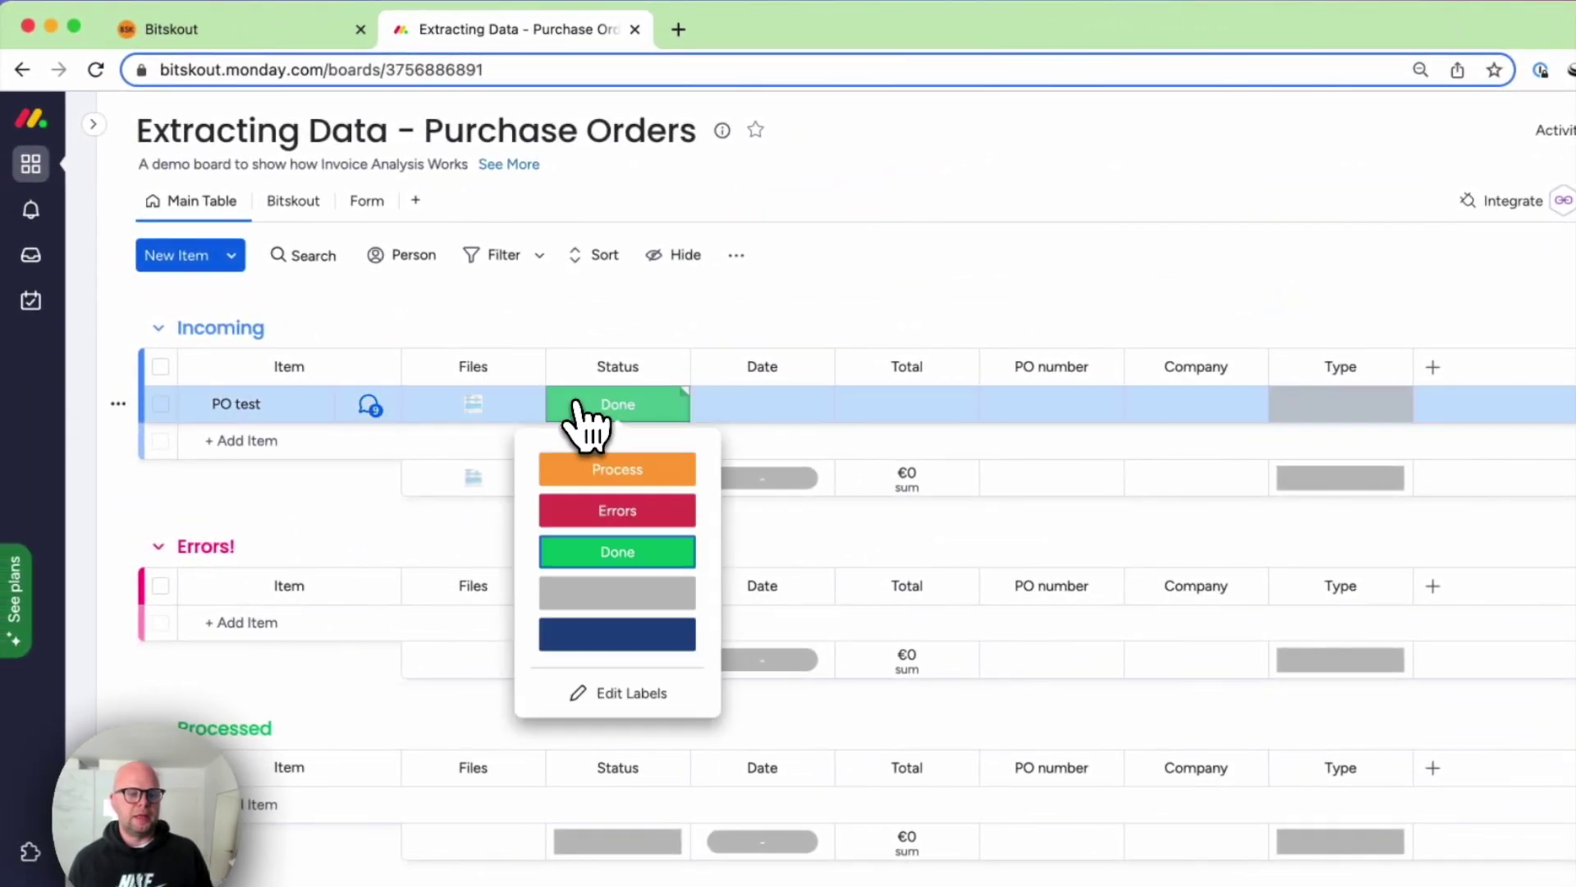
{"action": "left_click", "coordinate": [607, 470]}
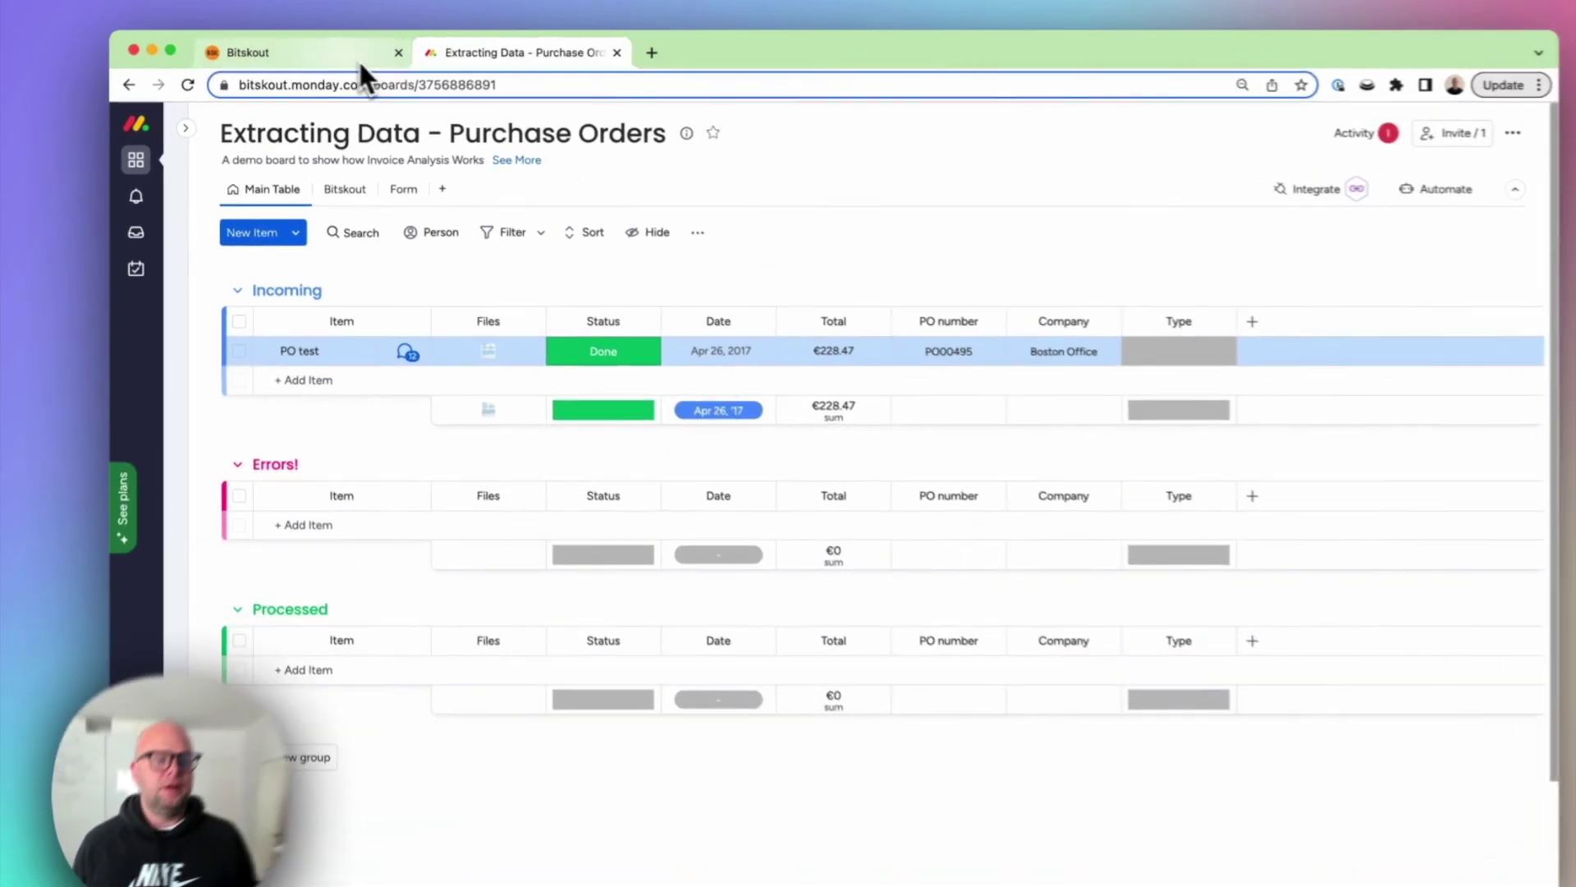
{"action": "left_click", "coordinate": [342, 52]}
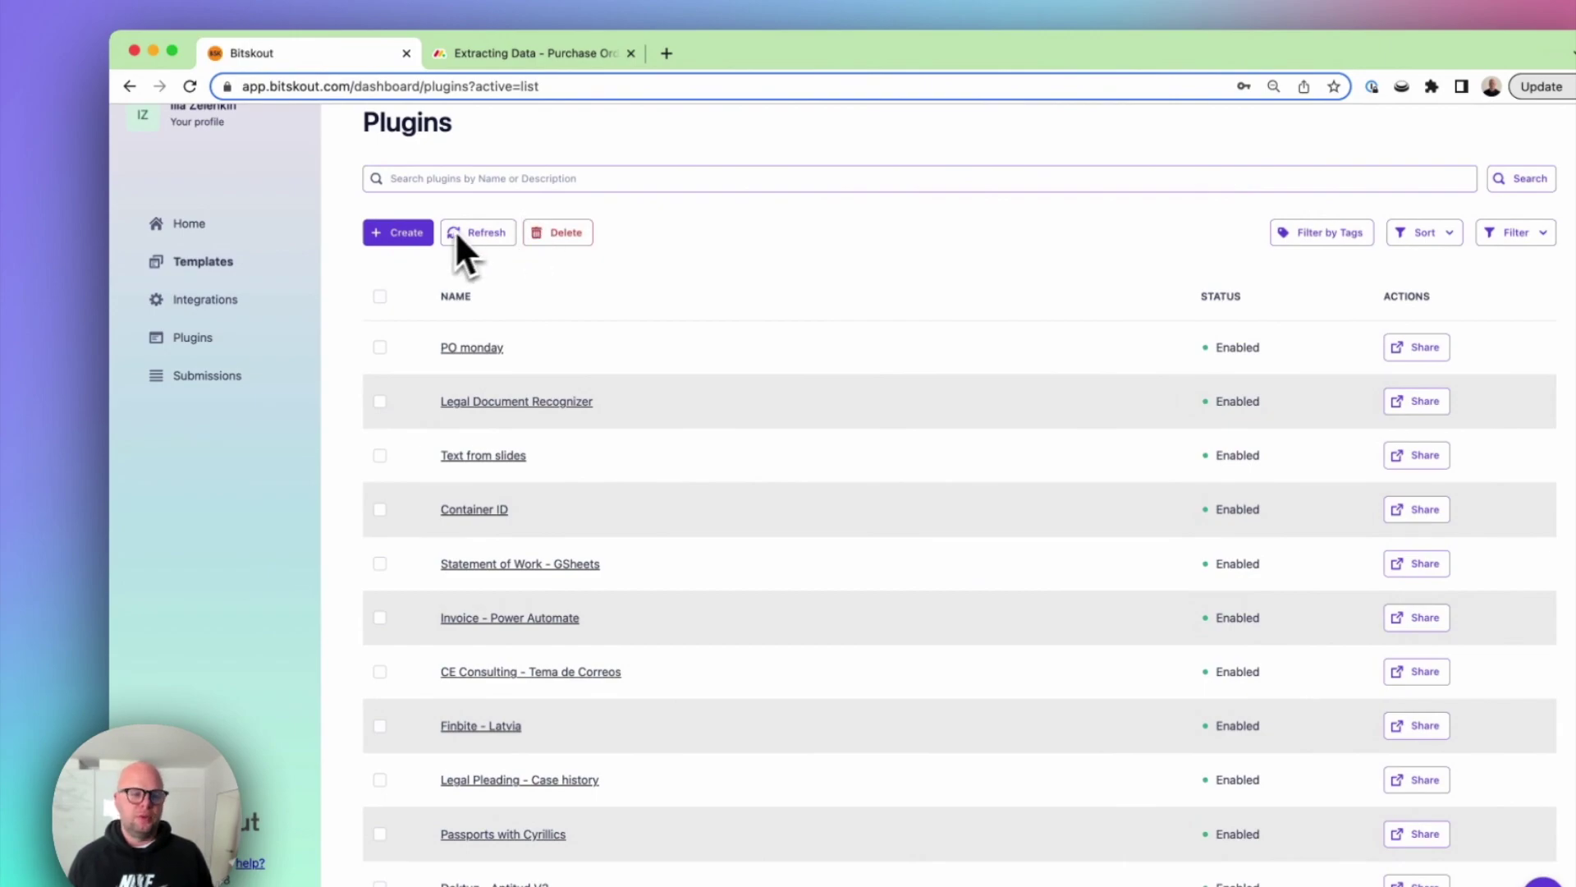
Create an Extract From File plugin, upload ReportWithHandwriting.png as the sample, and start analysis.
{"action": "left_click", "coordinate": [403, 232]}
{"action": "left_click", "coordinate": [510, 279]}
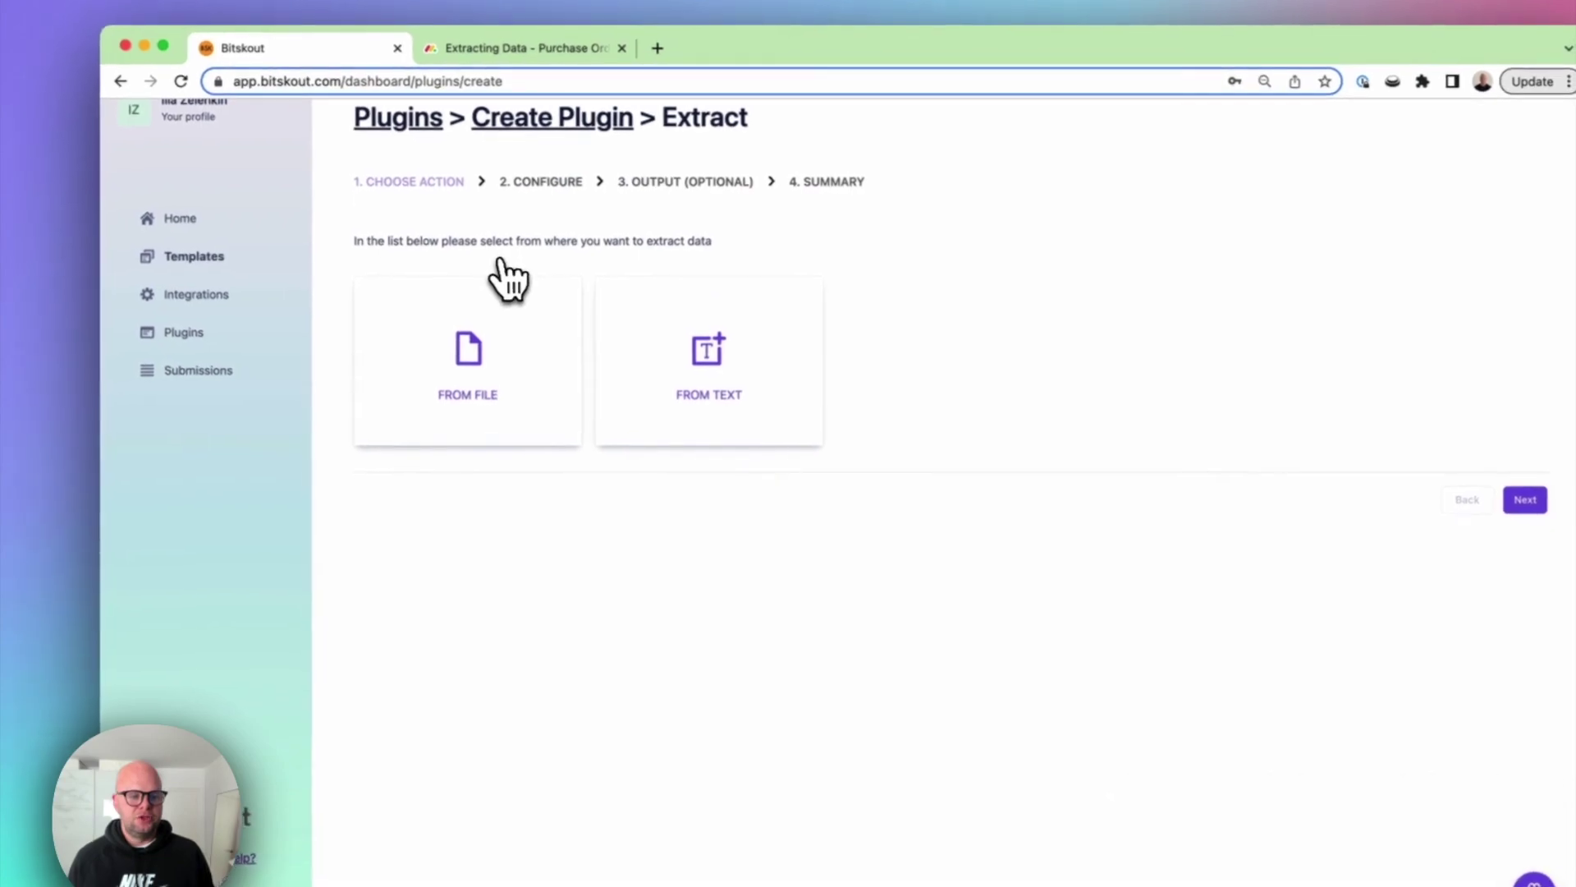
{"action": "left_click", "coordinate": [521, 380]}
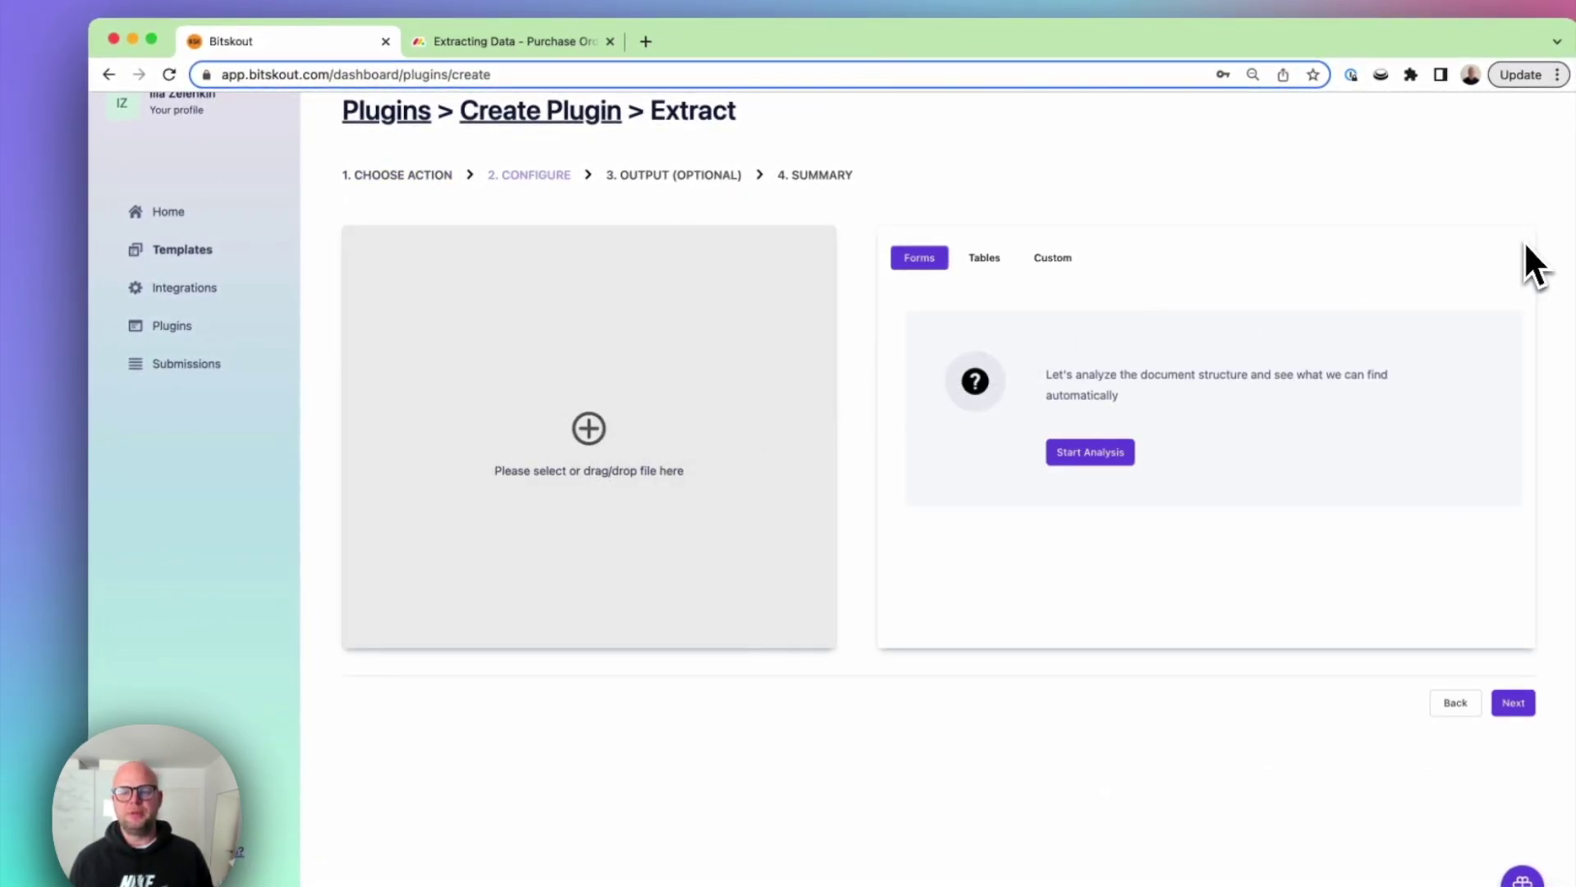
{"action": "left_click", "coordinate": [638, 371]}
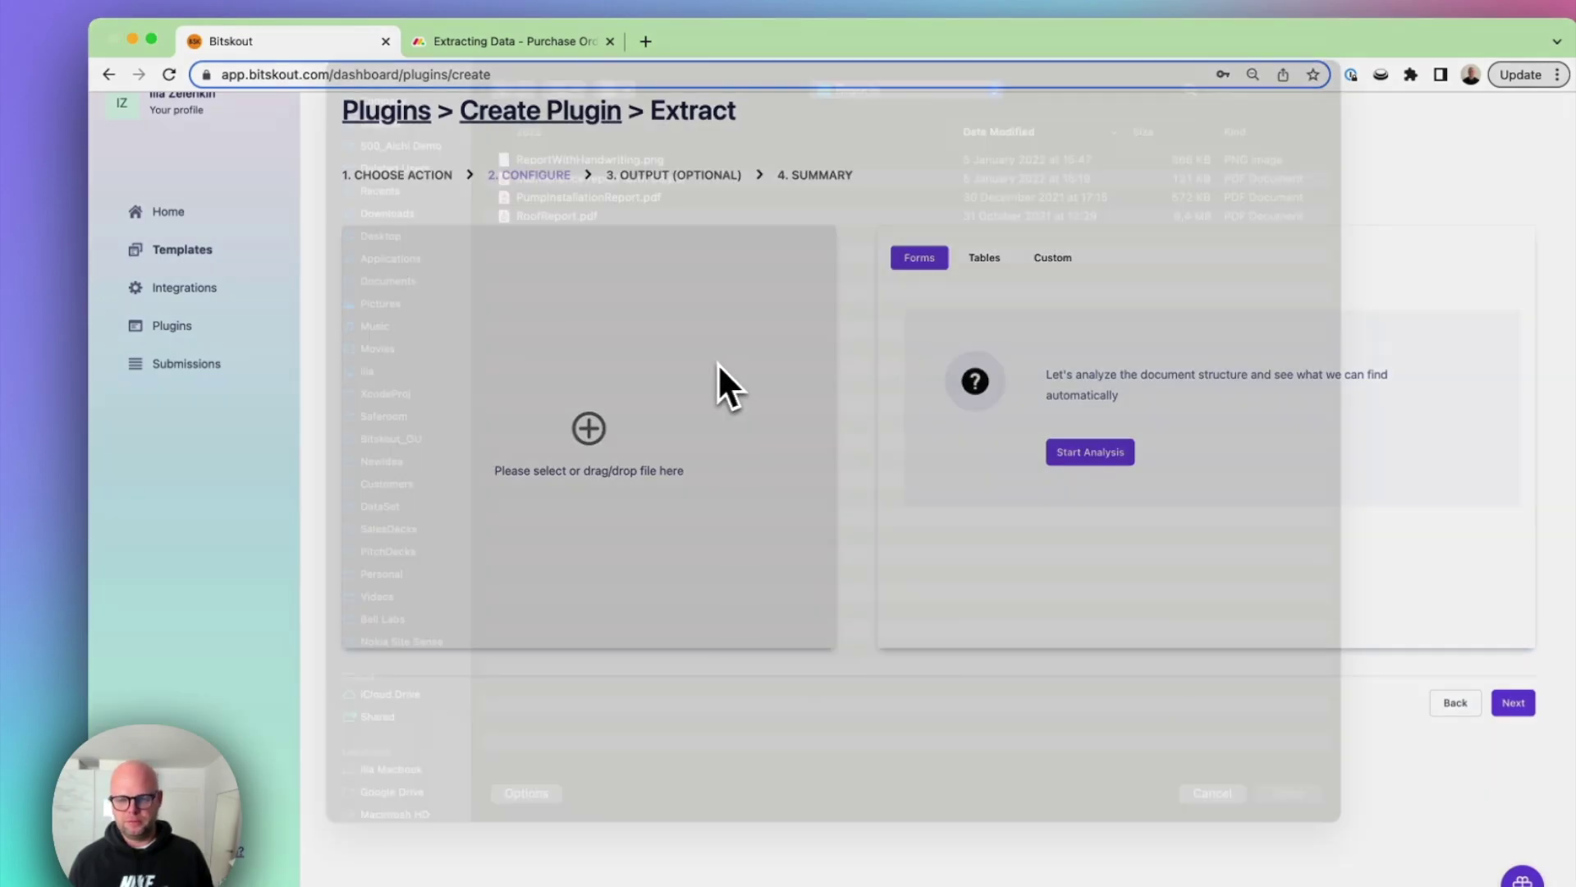
{"action": "left_click", "coordinate": [696, 195]}
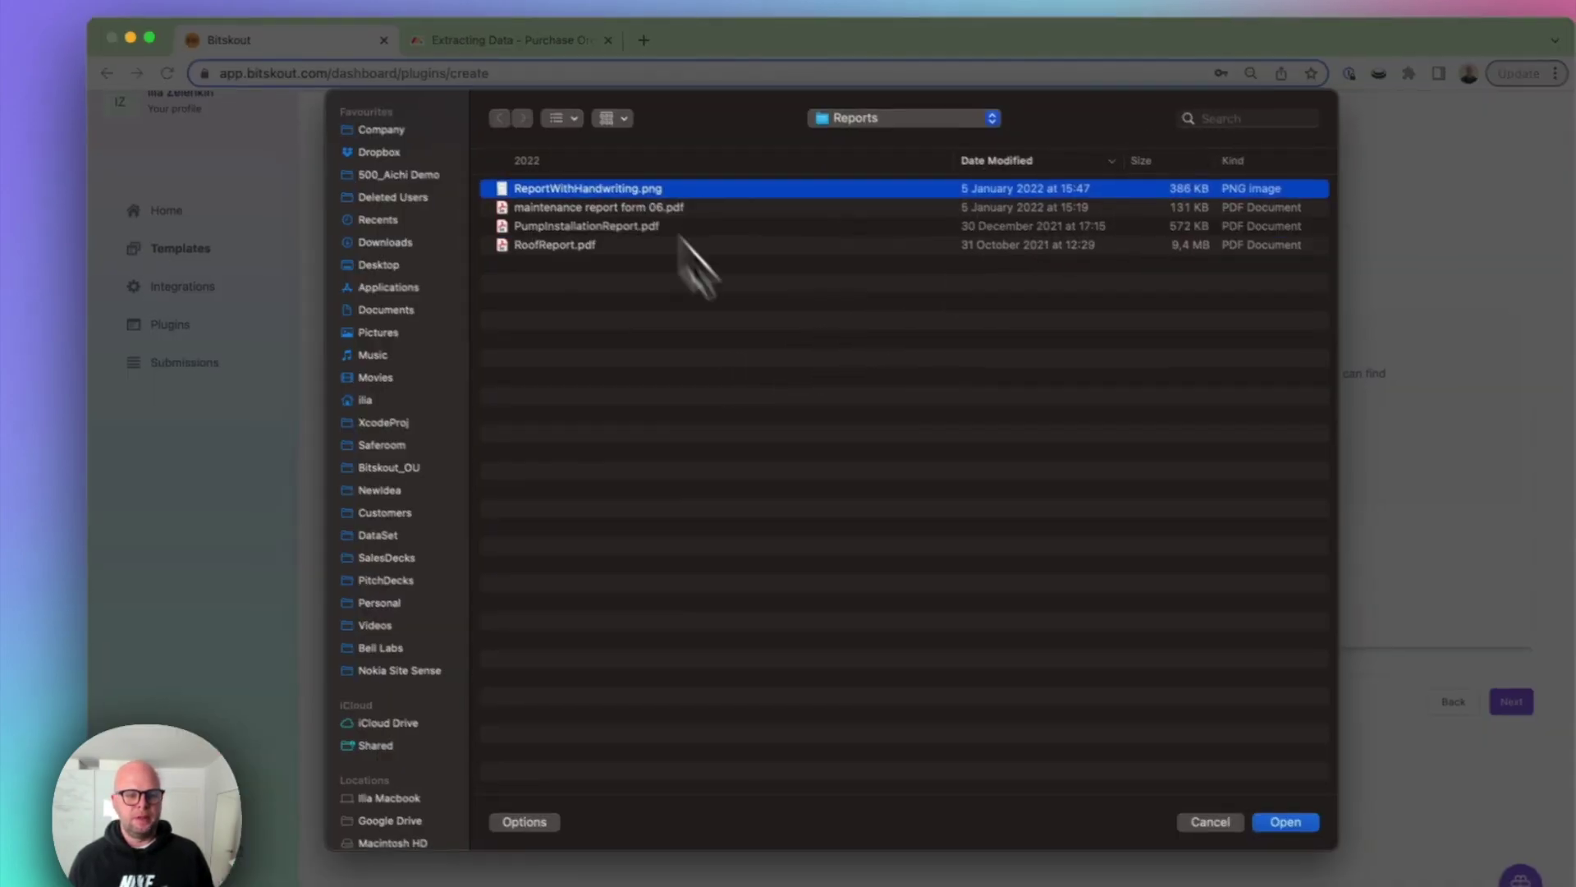
{"action": "left_click", "coordinate": [1287, 823]}
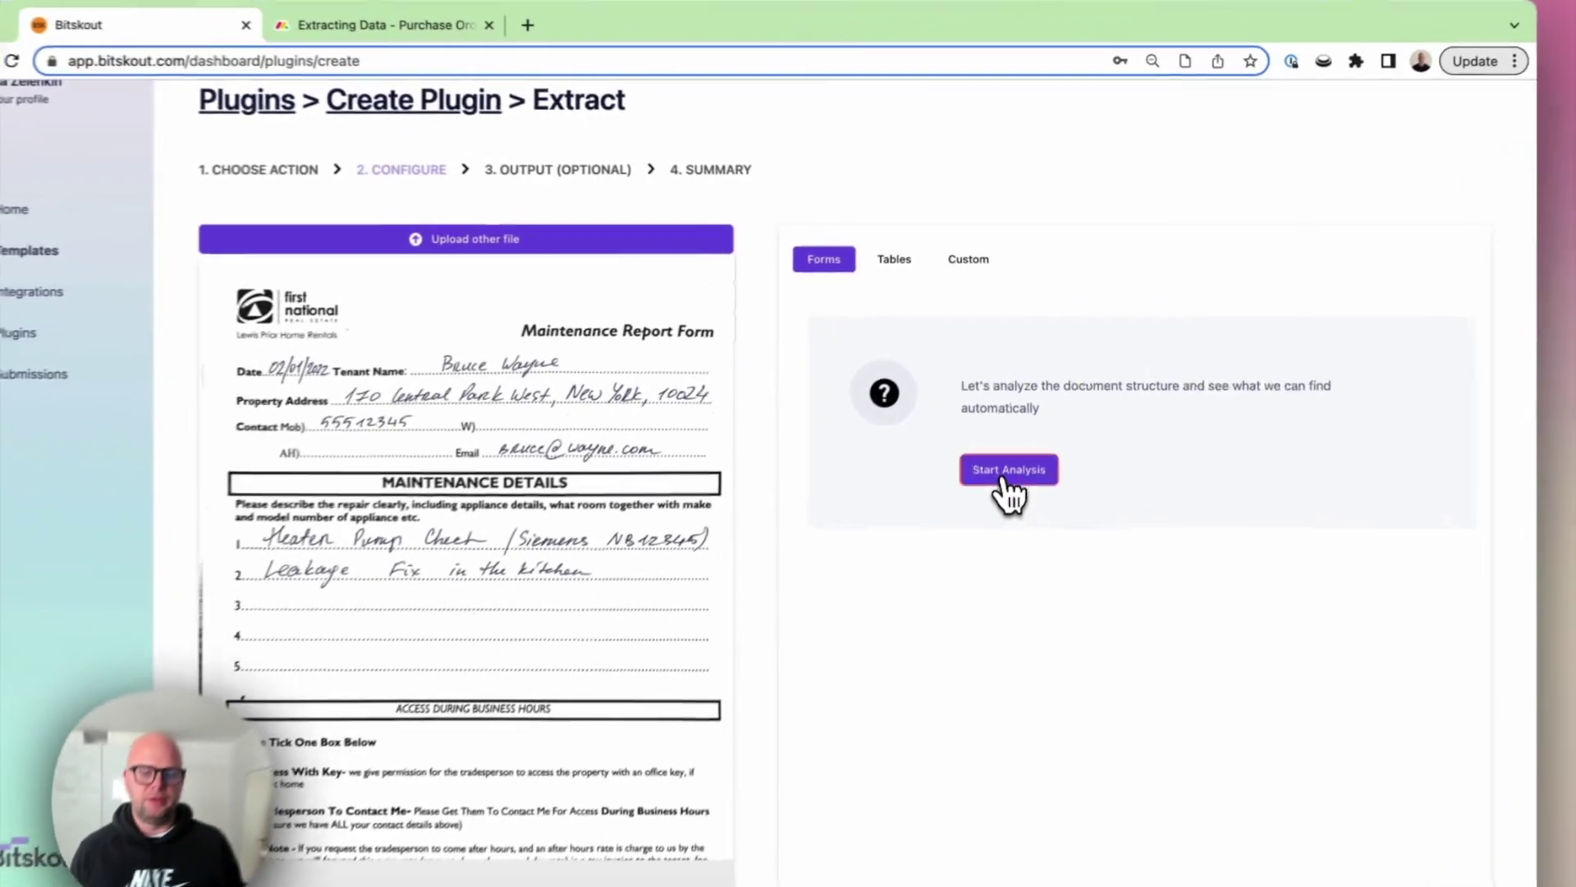
{"action": "left_click", "coordinate": [998, 423]}
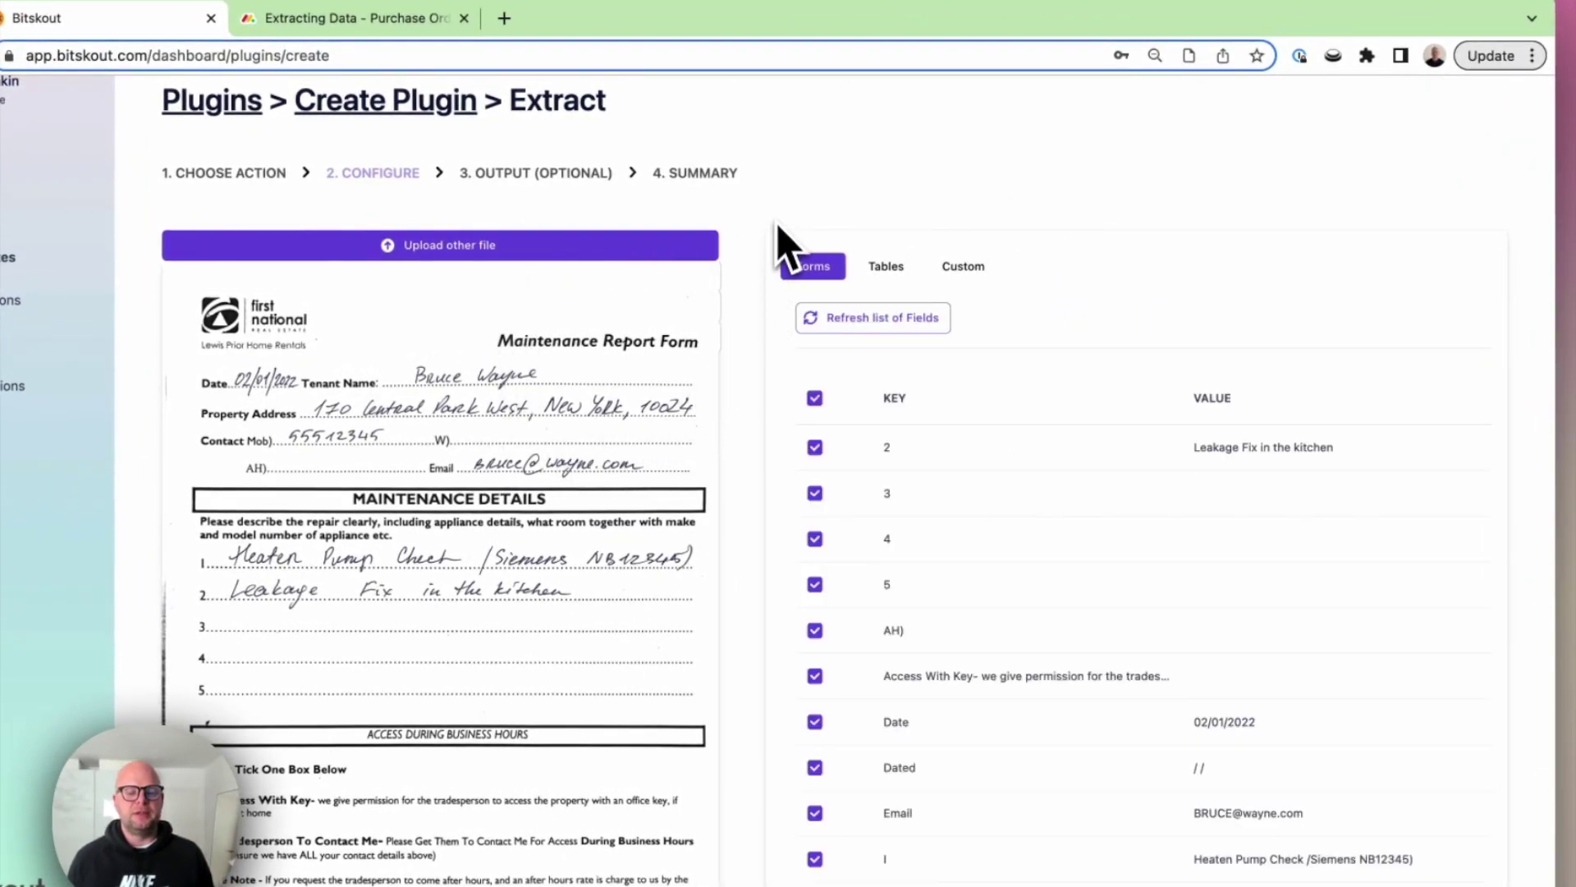
Deselect all detected fields, then keep only Date, Email, Property Address and Tenant Name.
{"action": "scroll", "coordinate": [780, 218], "scroll_direction": "down", "scroll_amount": 3}
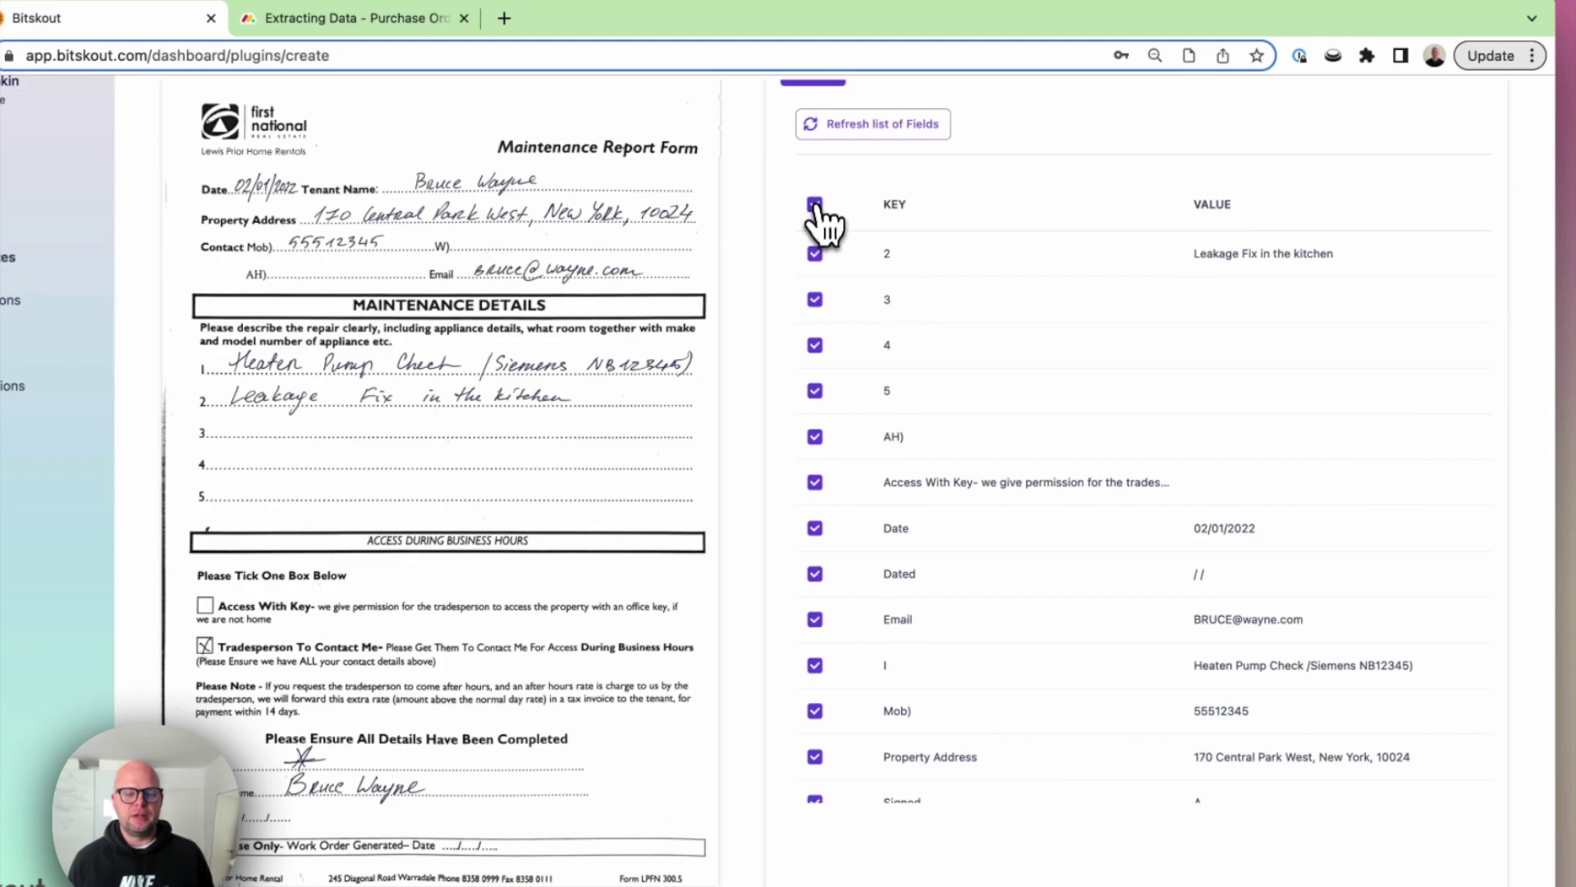
{"action": "left_click", "coordinate": [814, 206]}
{"action": "left_click", "coordinate": [815, 528]}
{"action": "scroll", "coordinate": [892, 531], "scroll_direction": "down", "scroll_amount": 3}
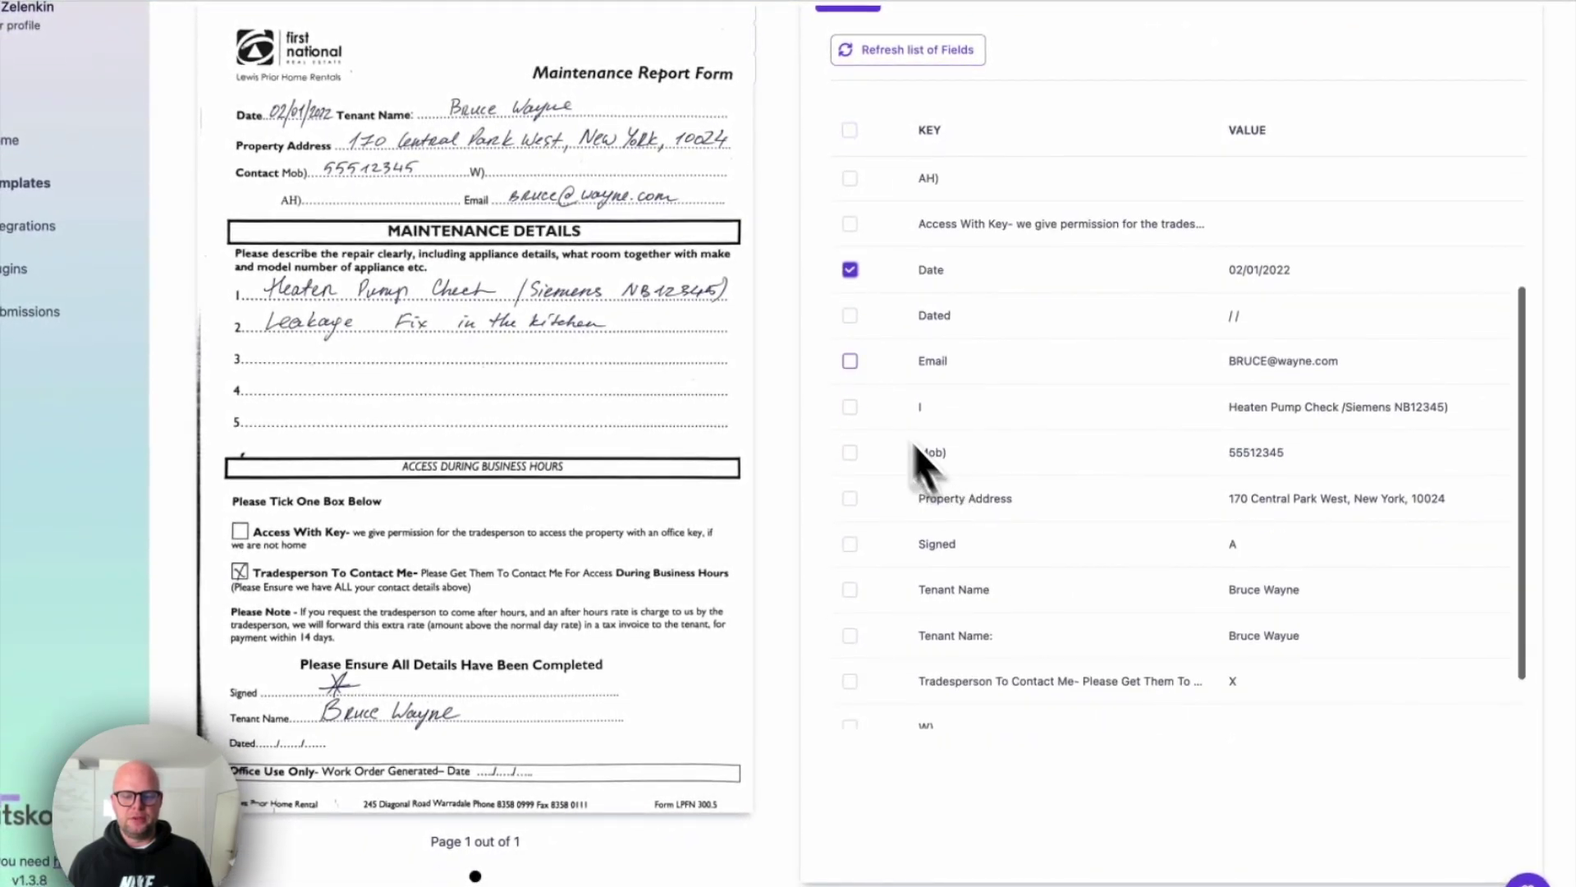
{"action": "scroll", "coordinate": [854, 369], "scroll_direction": "down", "scroll_amount": 1}
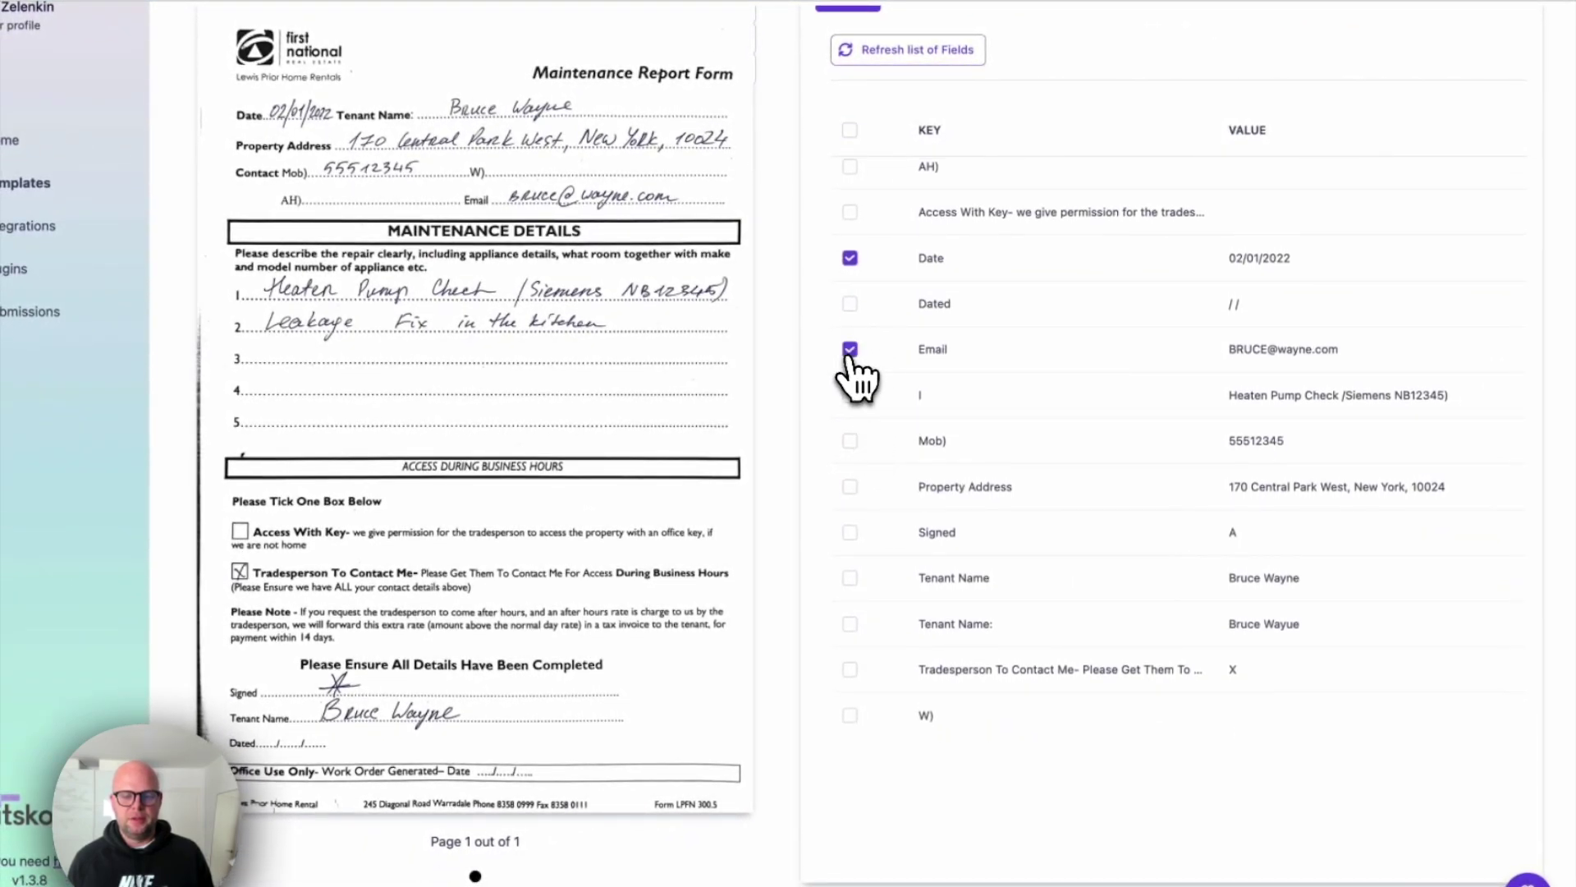
{"action": "left_click", "coordinate": [849, 487]}
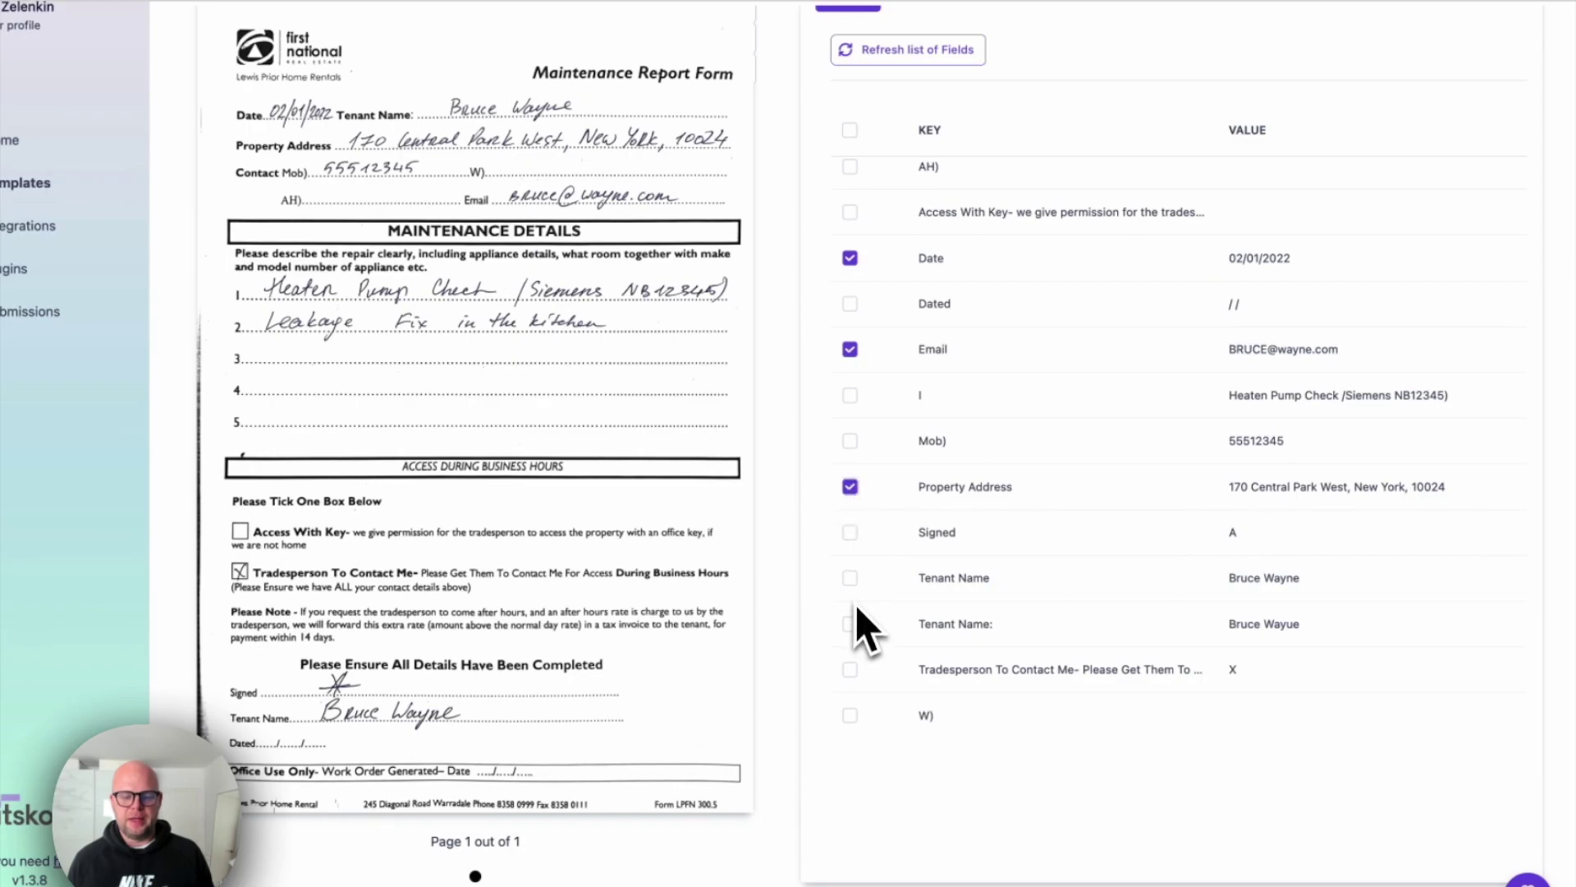
{"action": "scroll", "coordinate": [1281, 505], "scroll_direction": "down", "scroll_amount": 3}
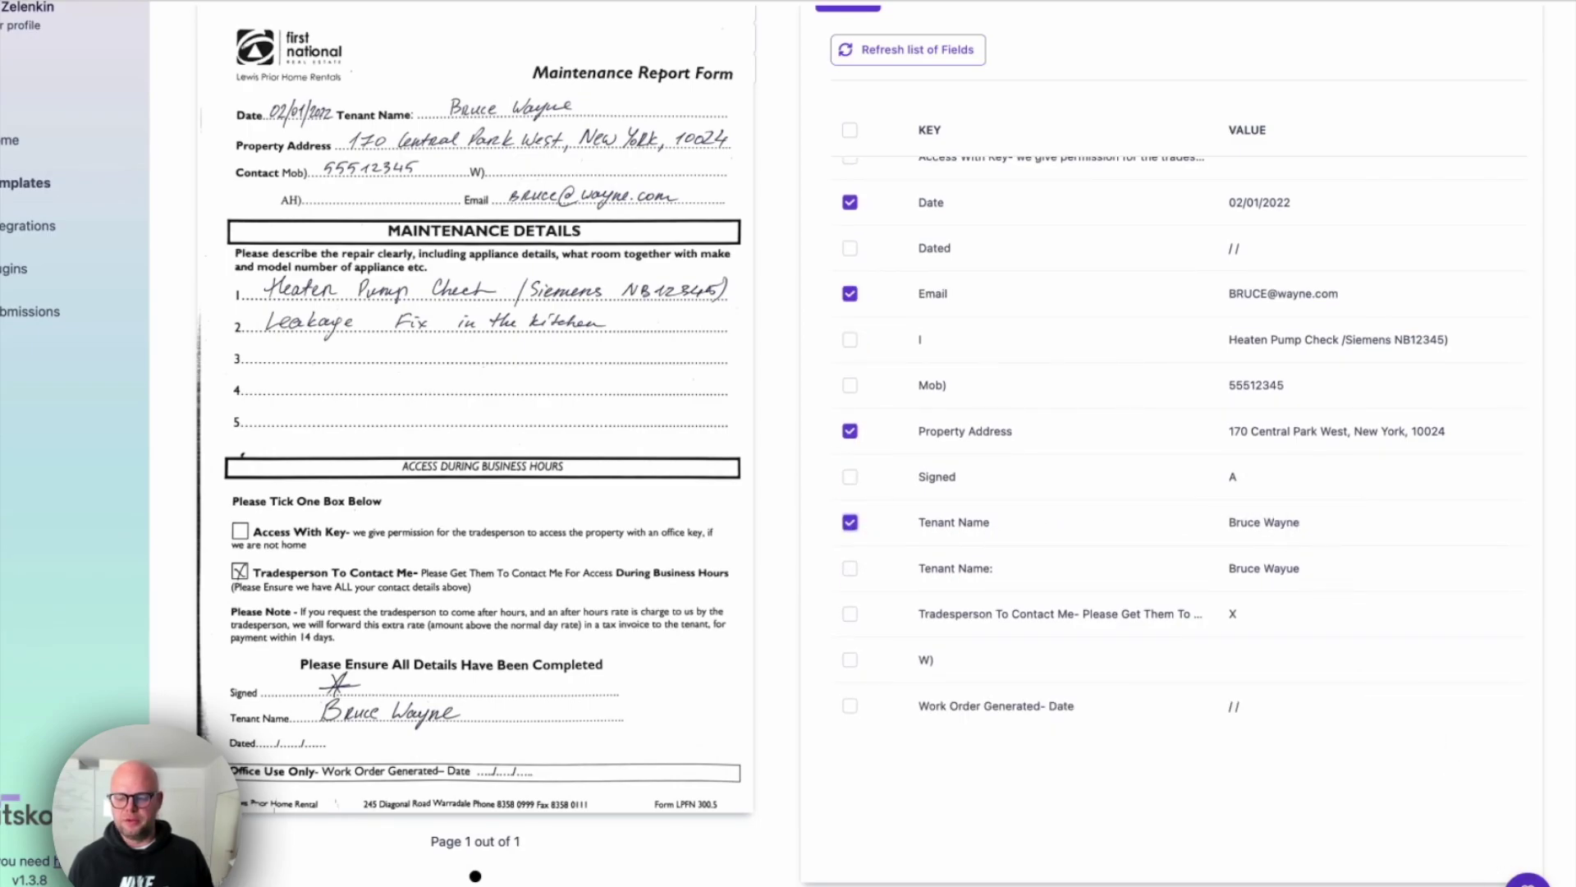
{"action": "scroll", "coordinate": [1281, 574], "scroll_direction": "down", "scroll_amount": 5}
Choose Zapier as the plugin's output tool and continue to the Summary step.
{"action": "left_click", "coordinate": [1412, 712]}
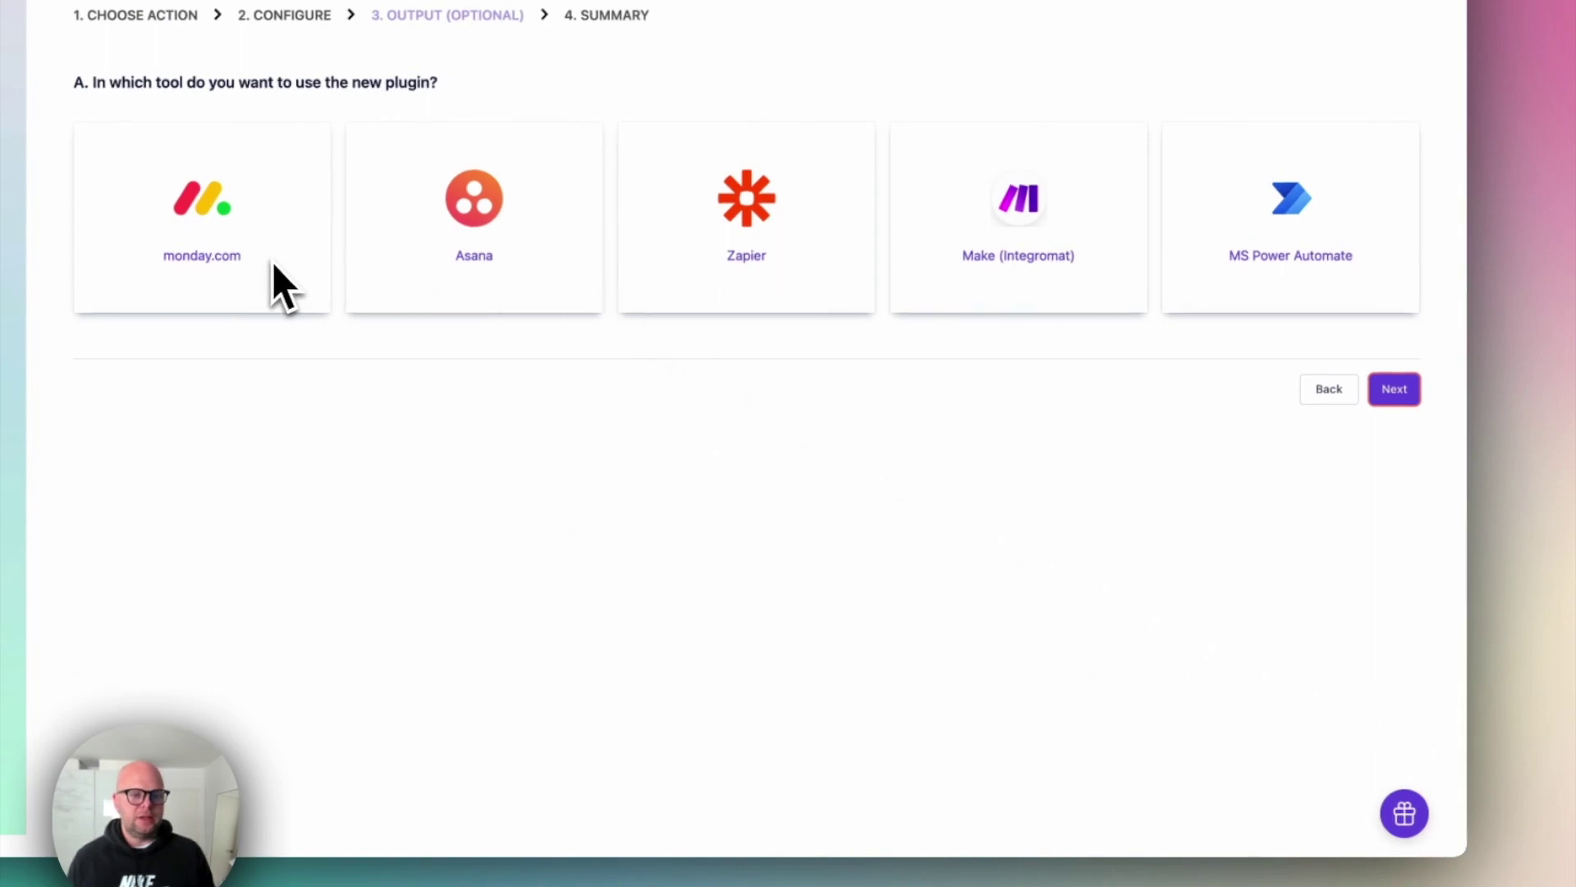
{"action": "left_click", "coordinate": [712, 208]}
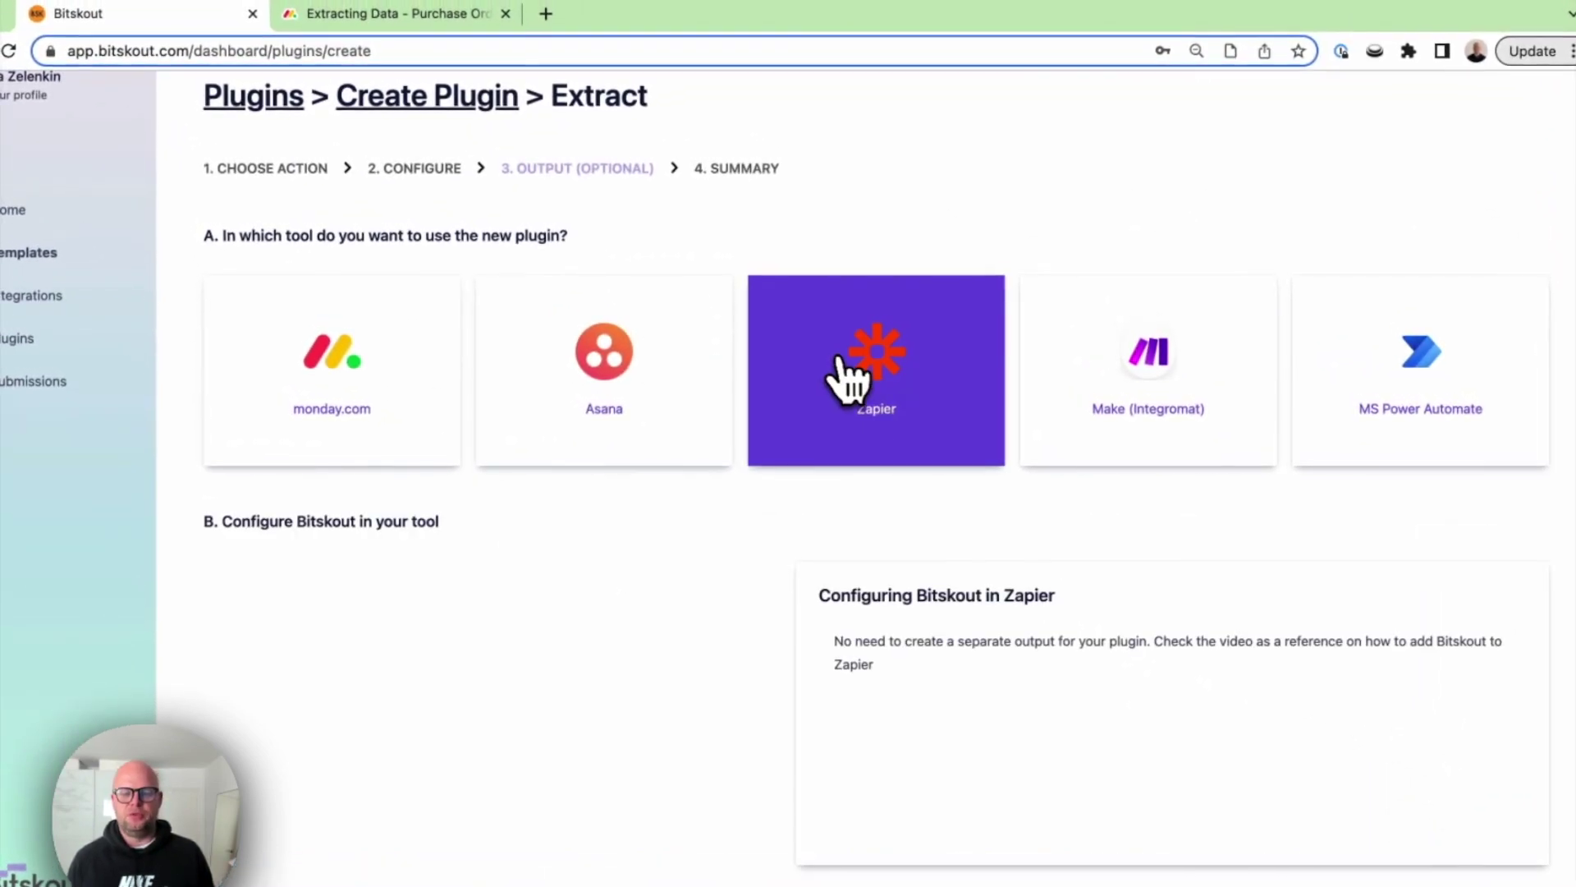
{"action": "scroll", "coordinate": [1326, 723], "scroll_direction": "down", "scroll_amount": 1}
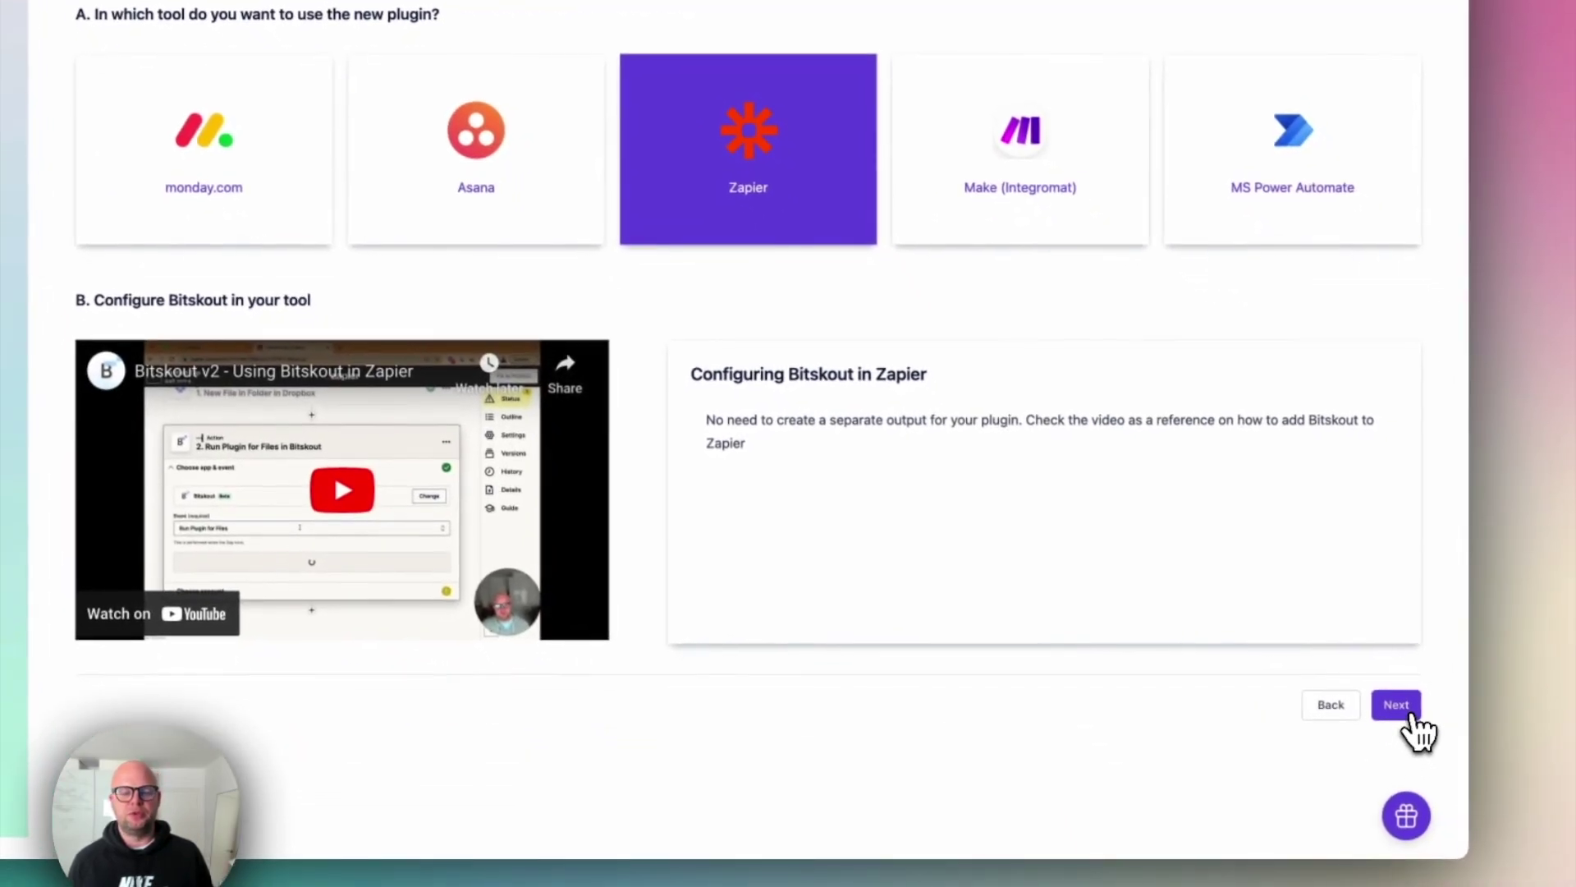
{"action": "left_click", "coordinate": [1525, 856]}
Create a plugin named 'Report extraction' and open it from the Plugins list.
{"action": "left_click", "coordinate": [584, 294]}
{"action": "type", "text": "P"}
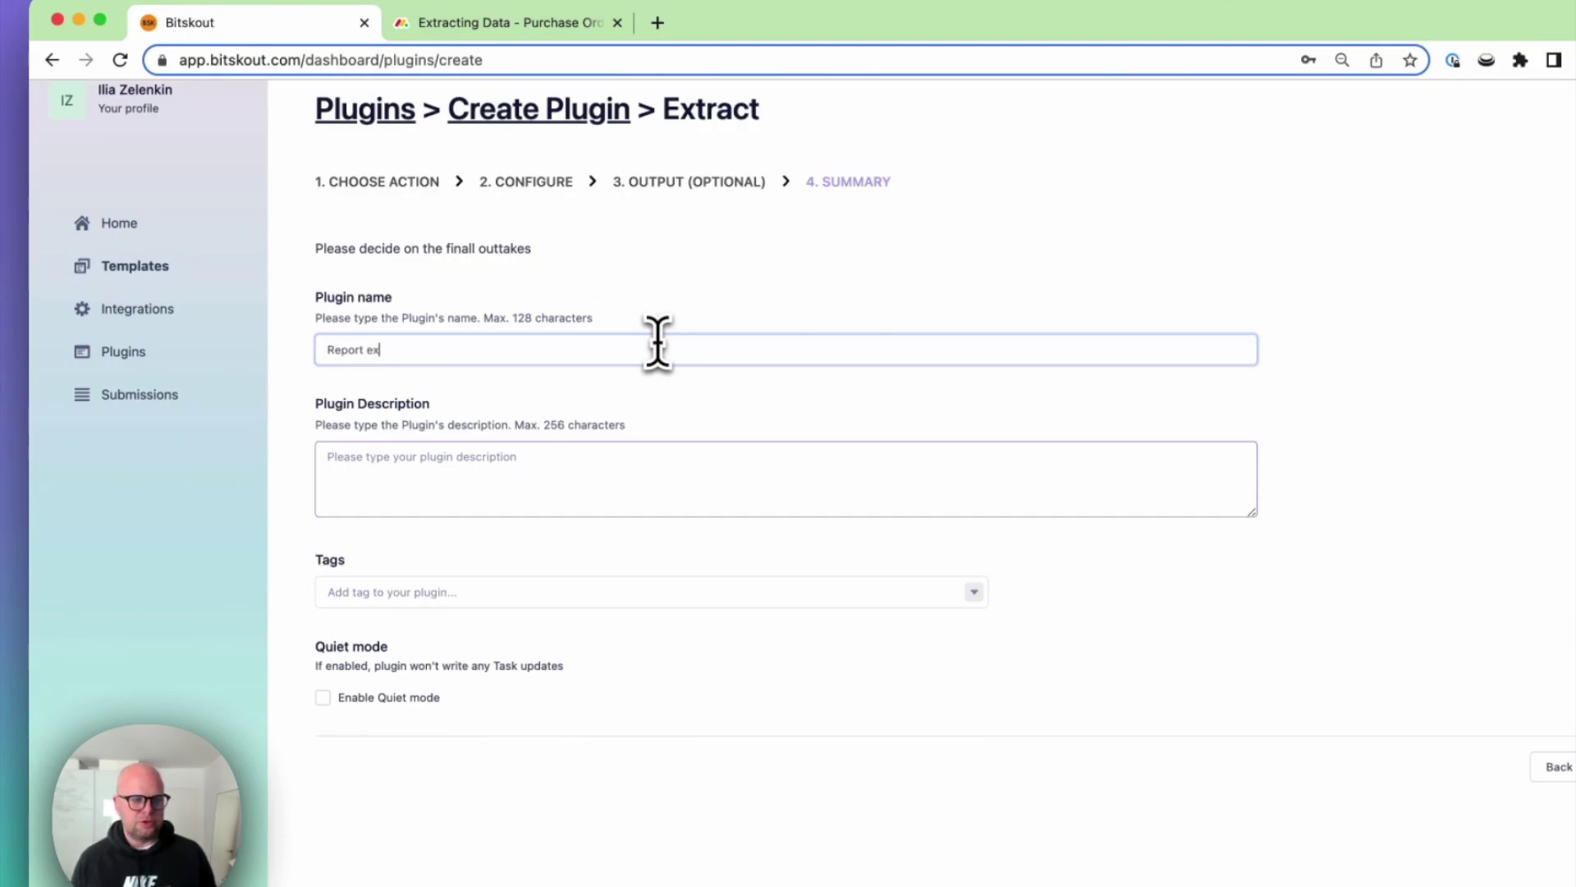
{"action": "type", "text": "eport extraction"}
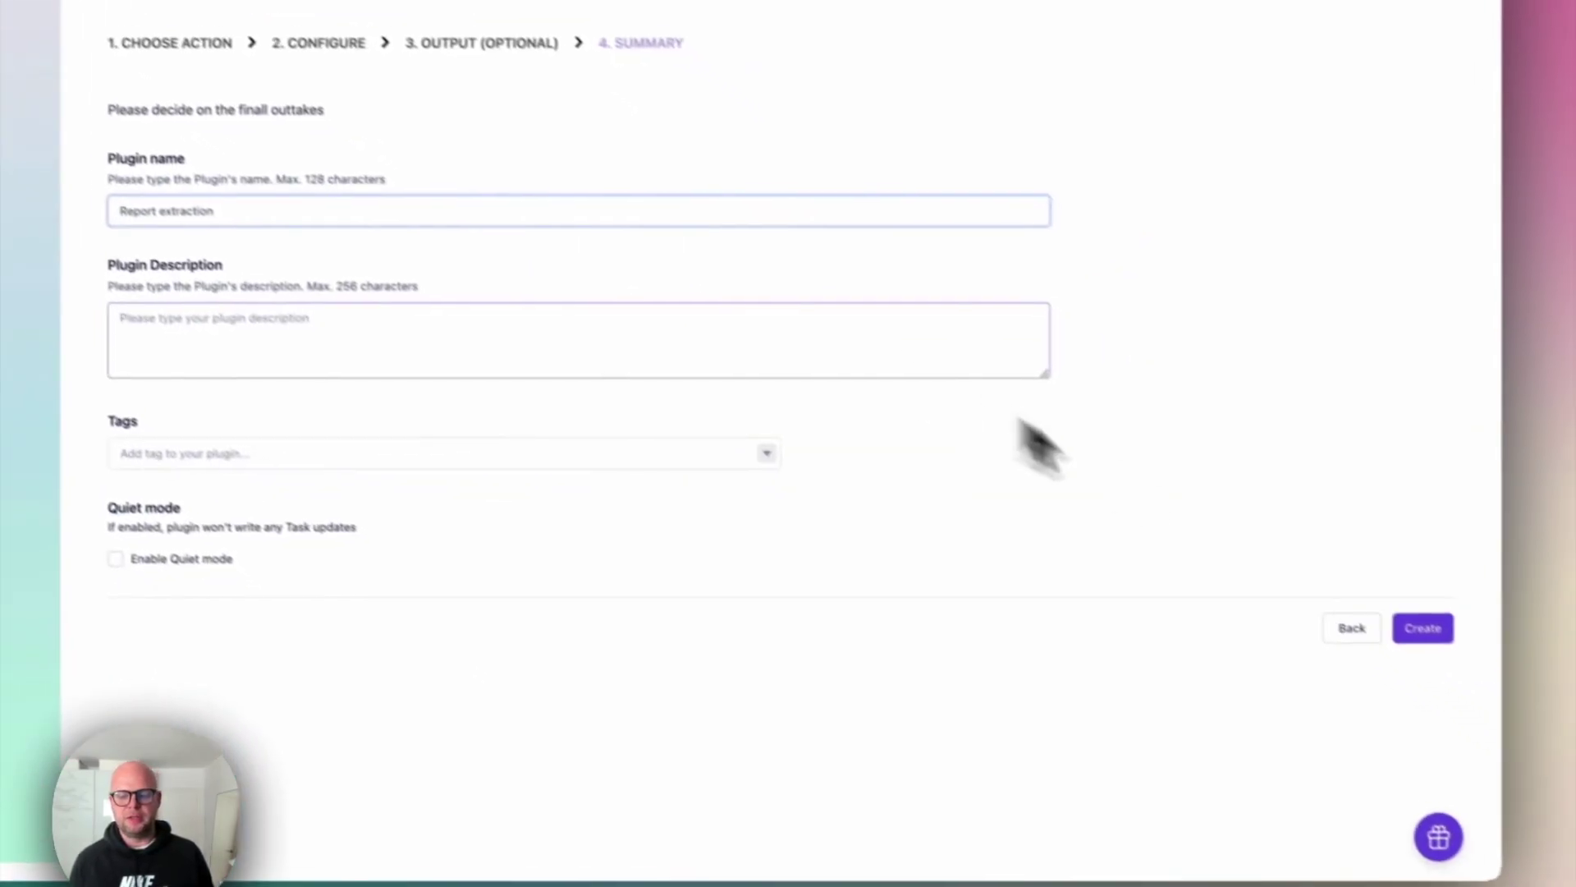
{"action": "left_click", "coordinate": [1389, 605]}
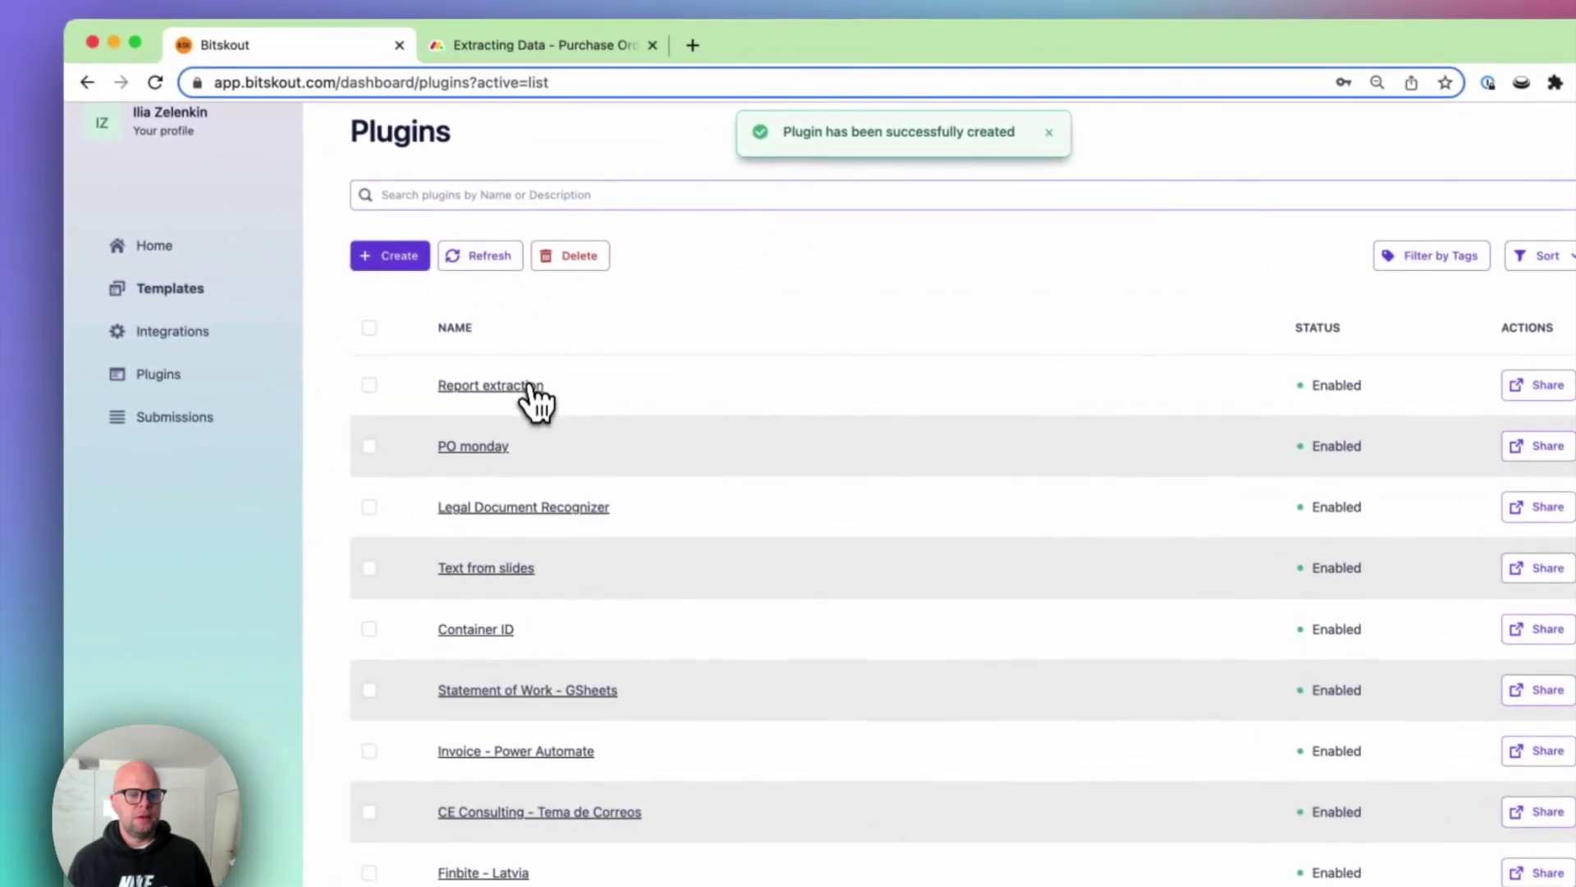
{"action": "left_click", "coordinate": [230, 200]}
Upload ReportWithHandwriting.png as the Report extraction test file.
{"action": "left_click", "coordinate": [778, 211]}
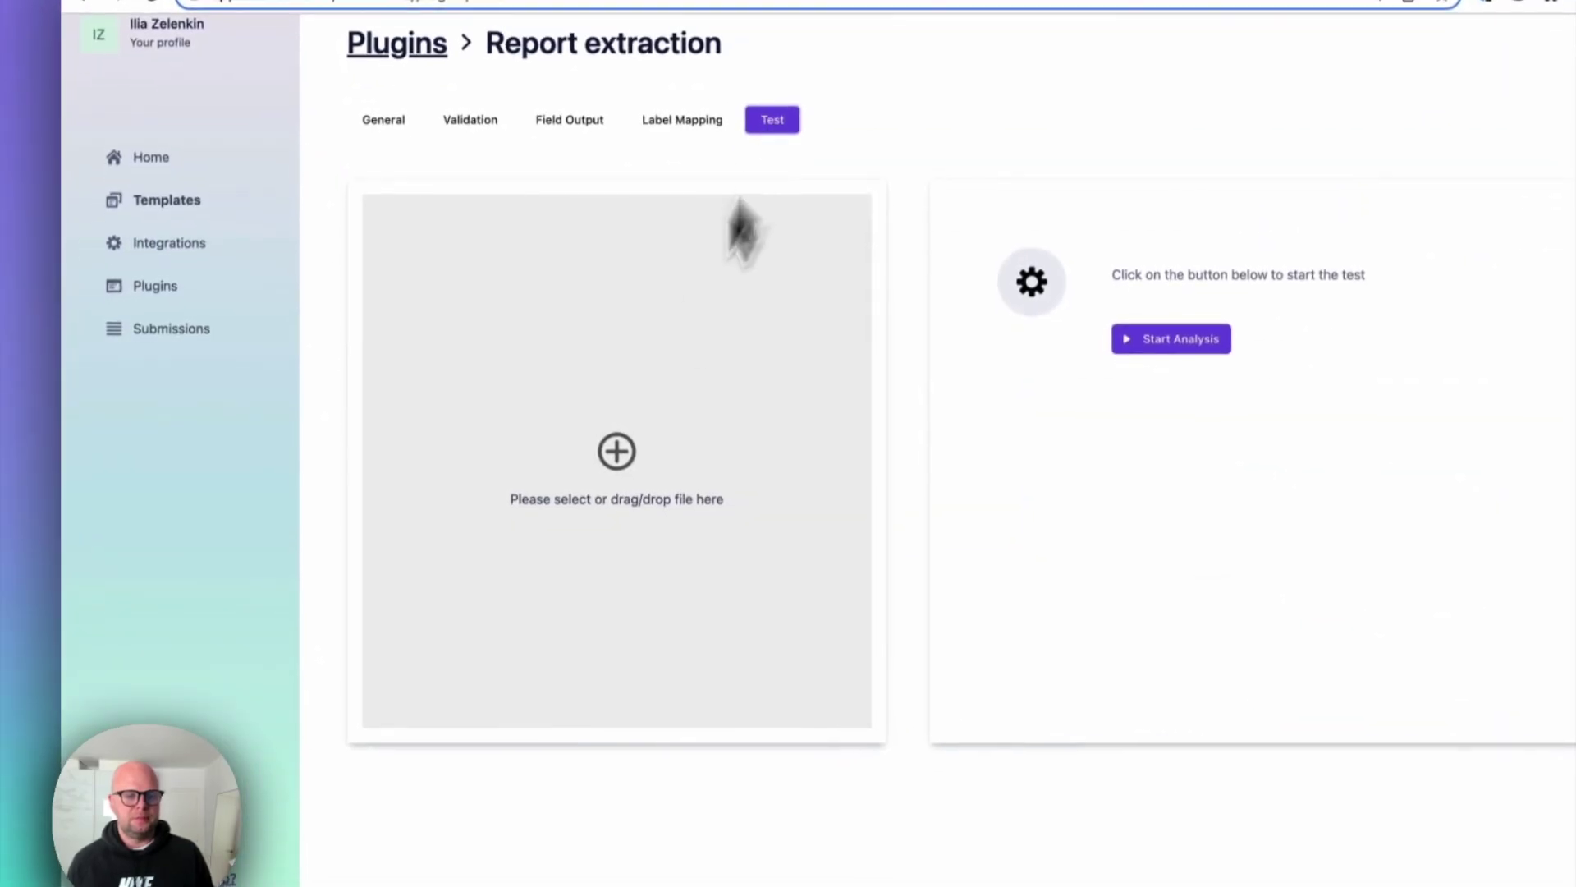
{"action": "left_click", "coordinate": [622, 544]}
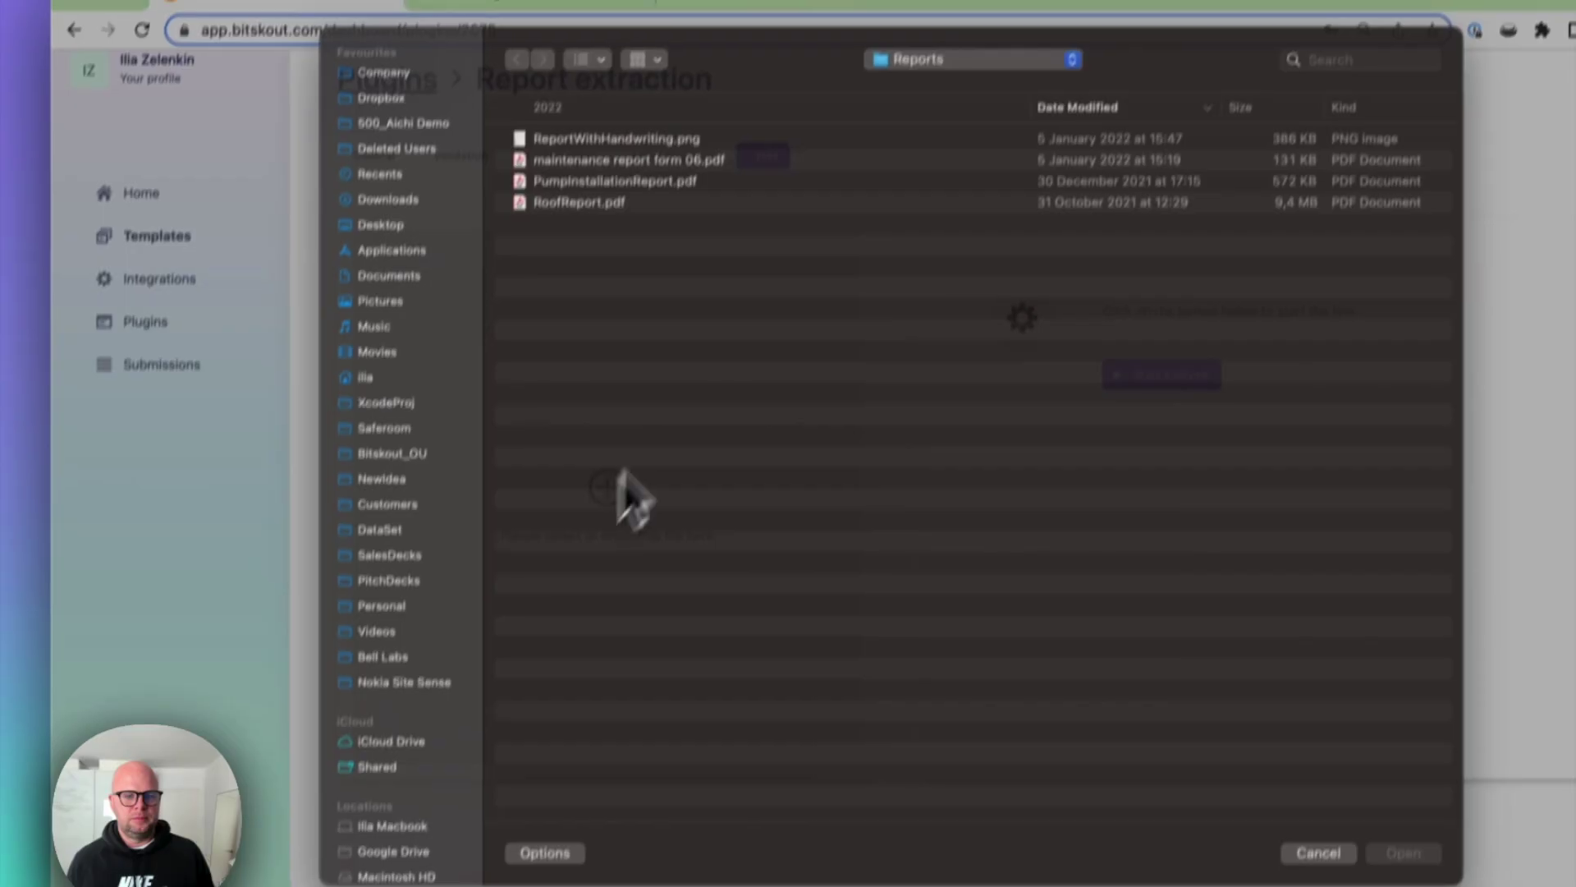
{"action": "left_click", "coordinate": [657, 140]}
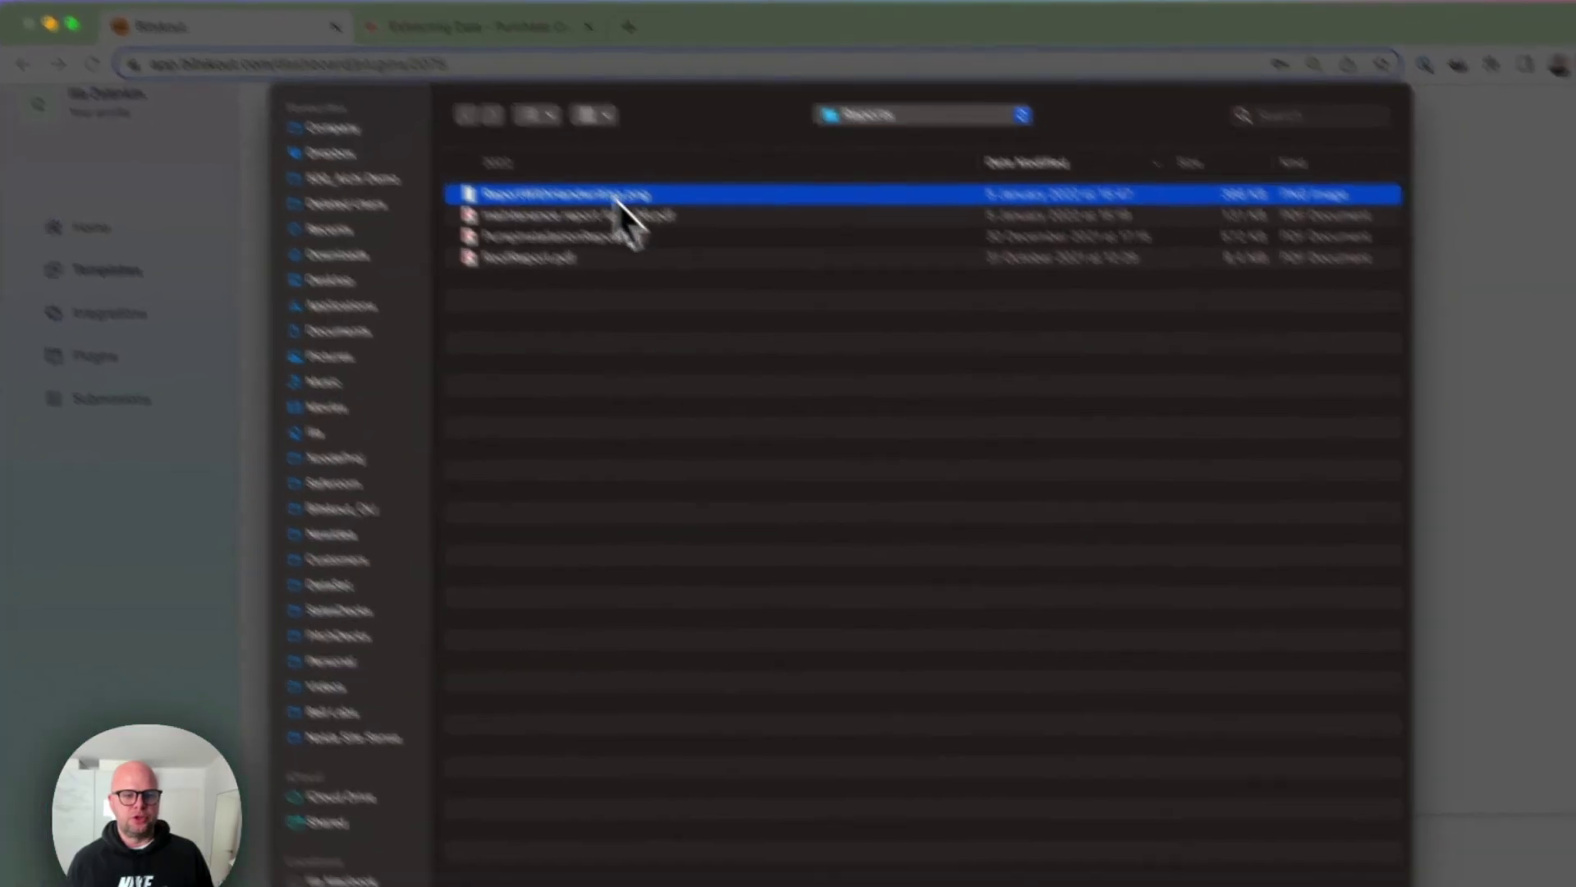
{"action": "left_click", "coordinate": [1152, 749]}
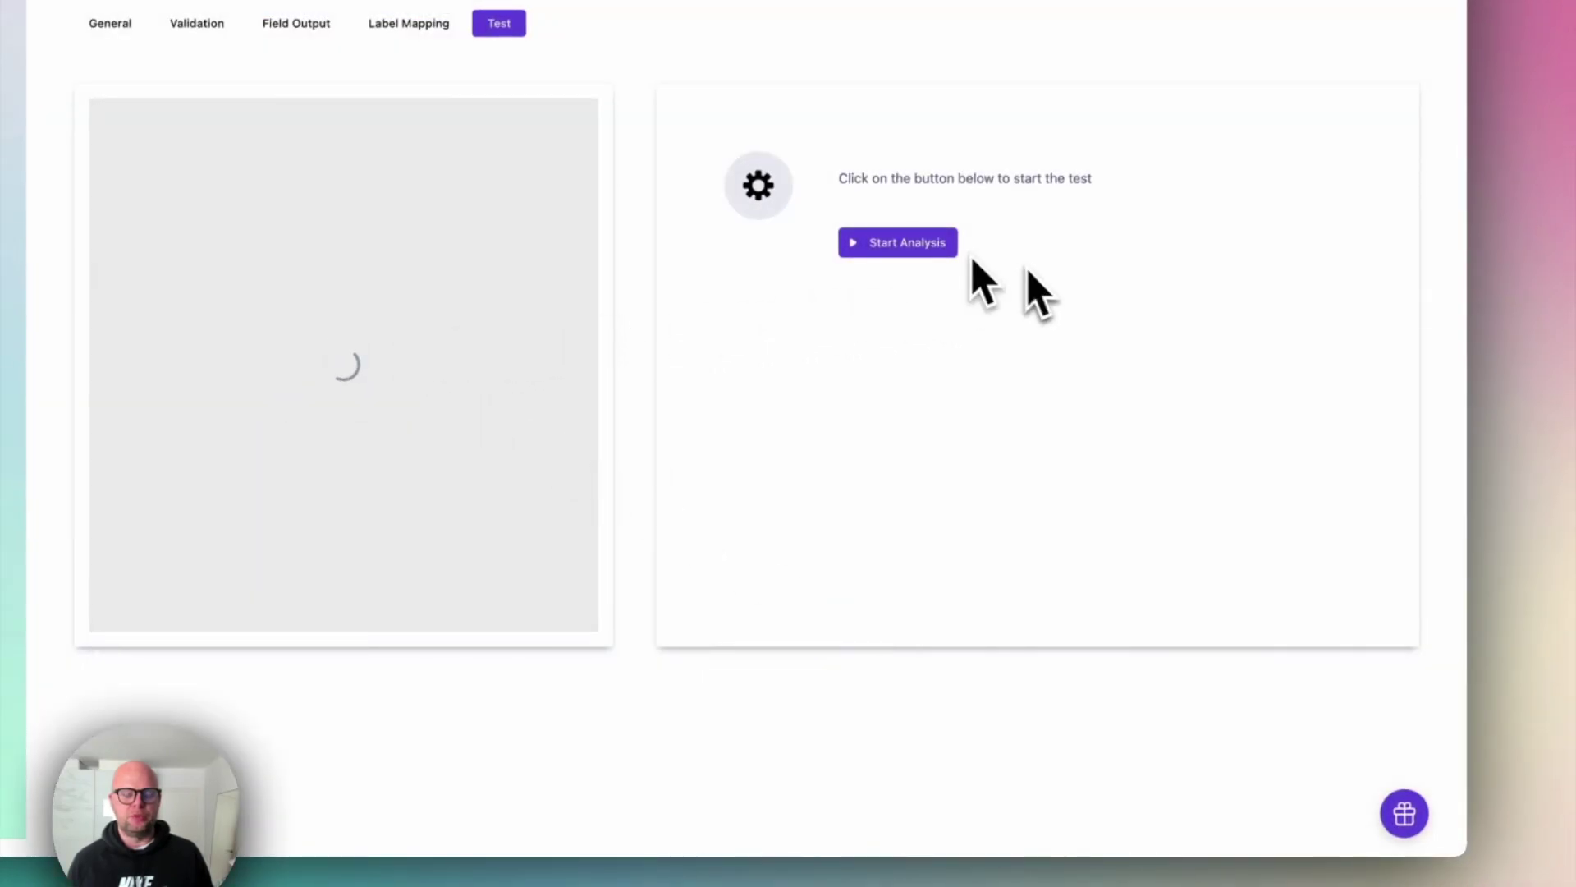
Run the analysis, review the extracted date, email, address and tenant name, then return to Plugins.
{"action": "left_click", "coordinate": [940, 256]}
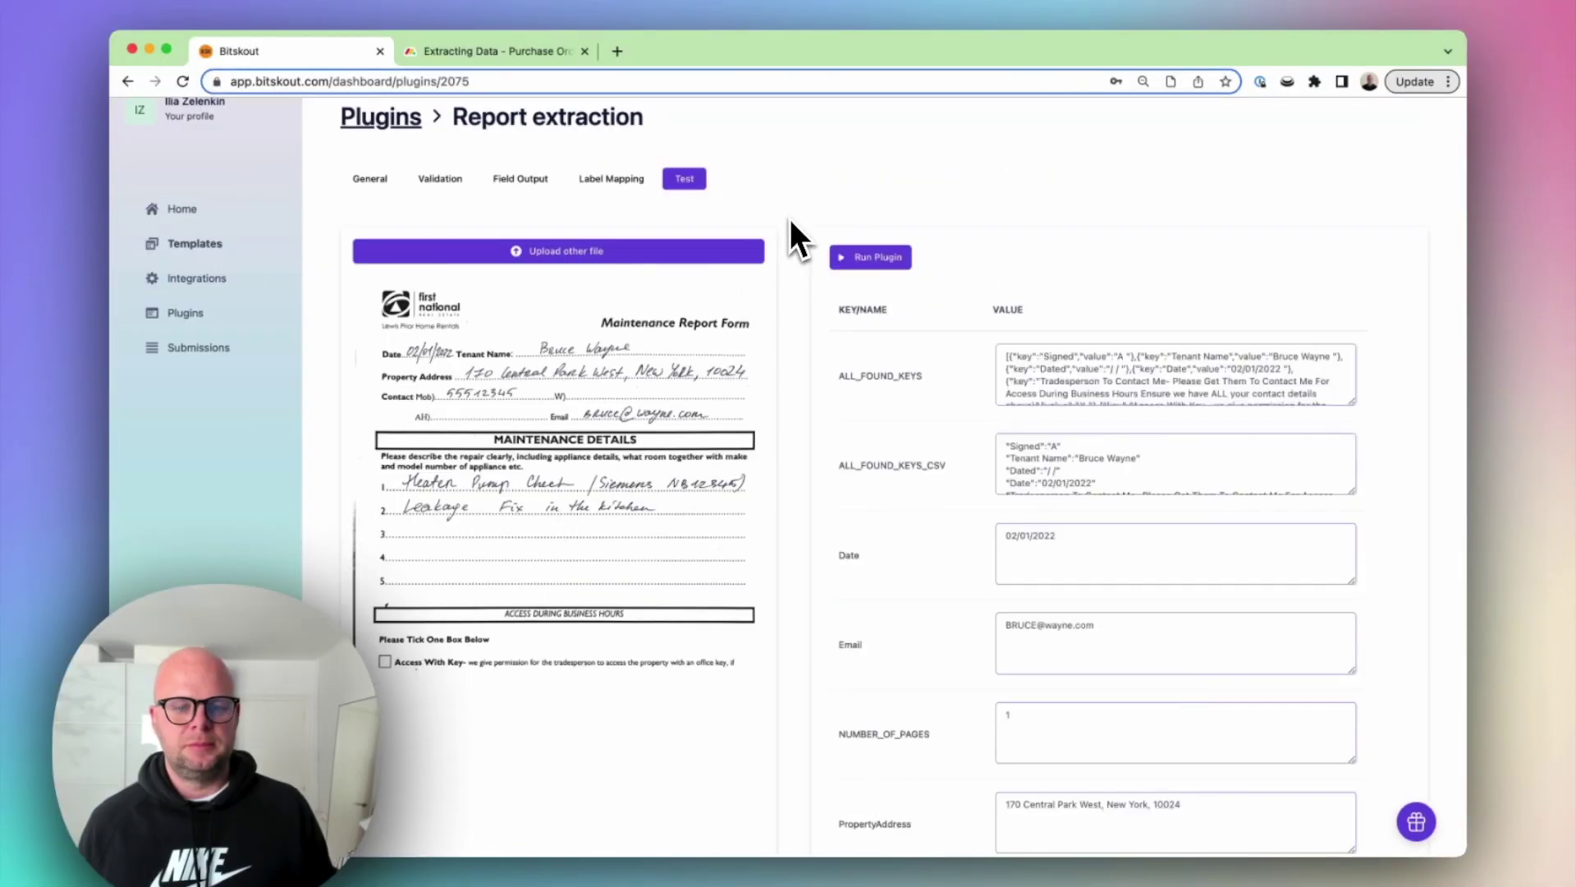
{"action": "scroll", "coordinate": [851, 346], "scroll_direction": "down", "scroll_amount": 4}
{"action": "scroll", "coordinate": [855, 352], "scroll_direction": "down", "scroll_amount": 3}
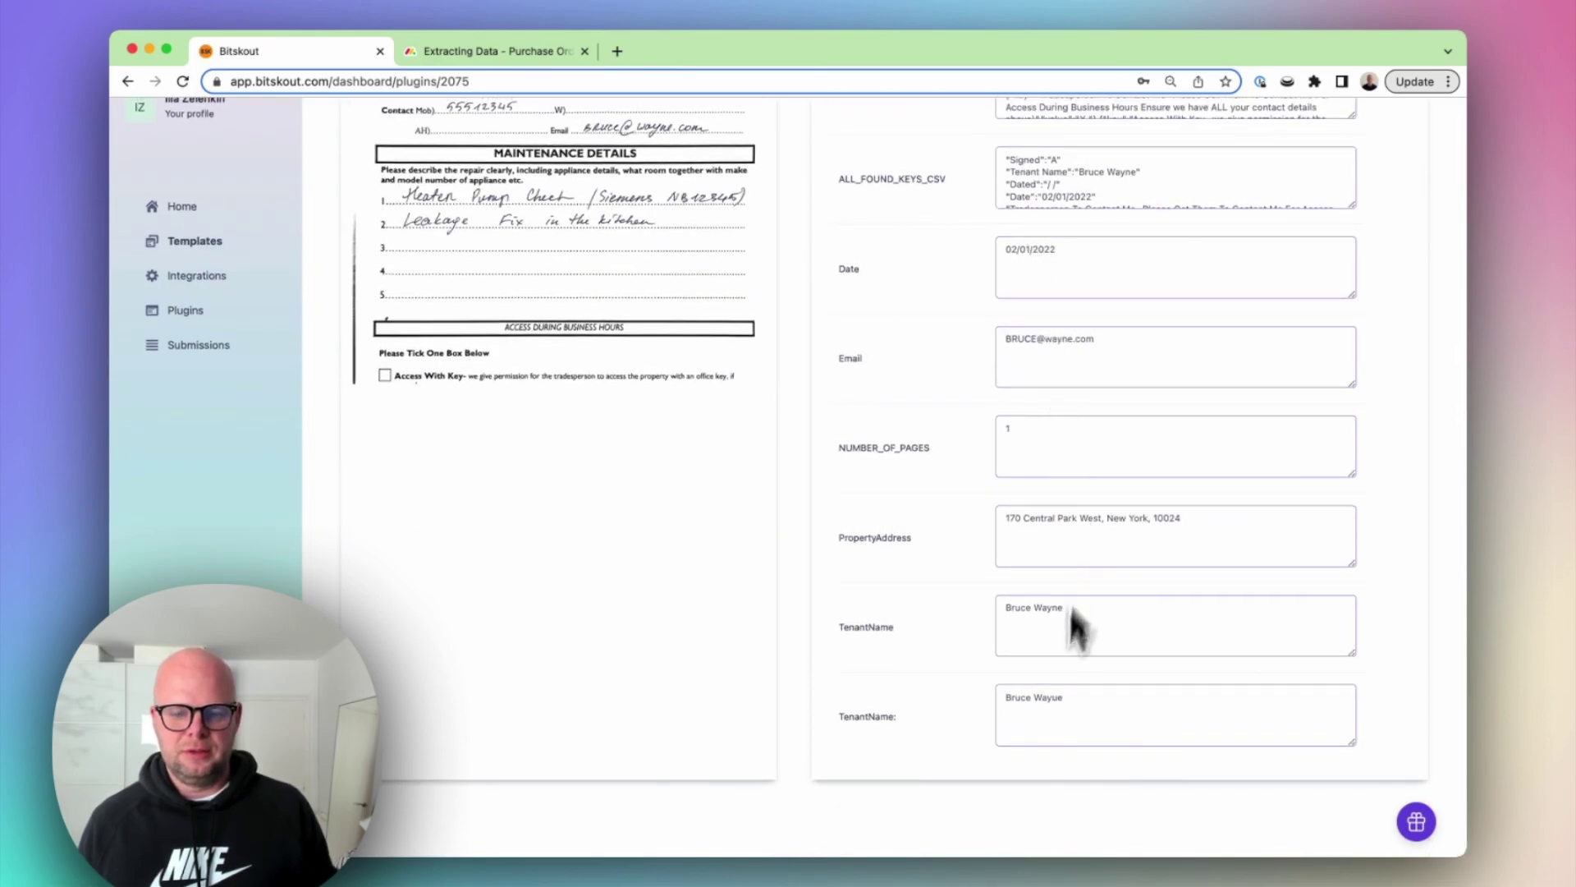
{"action": "scroll", "coordinate": [217, 321], "scroll_direction": "up", "scroll_amount": 5}
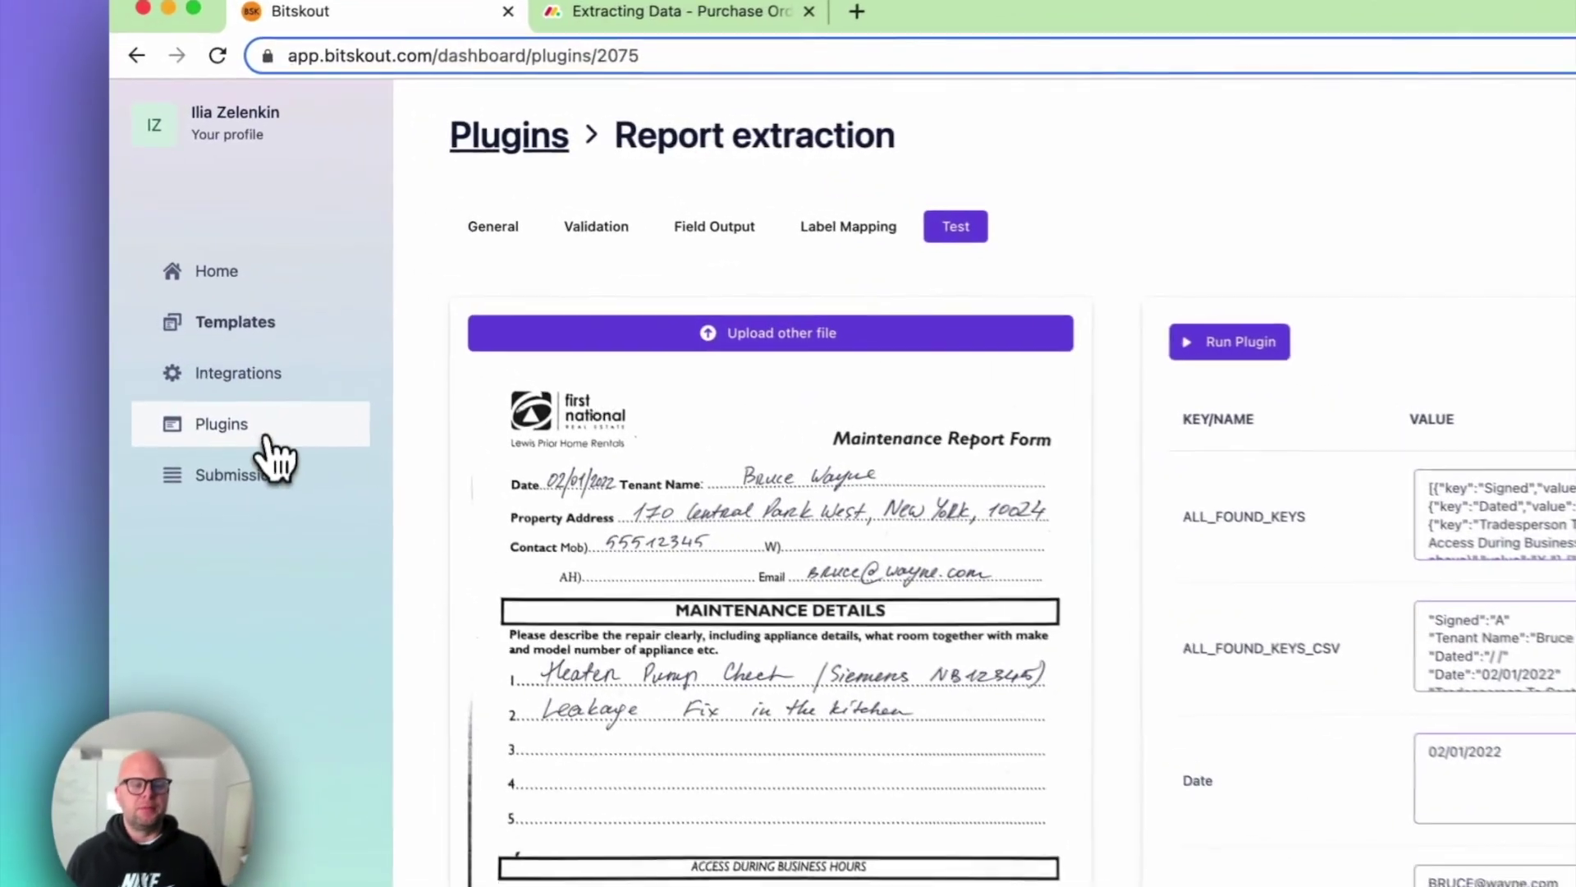
{"action": "left_click", "coordinate": [187, 332]}
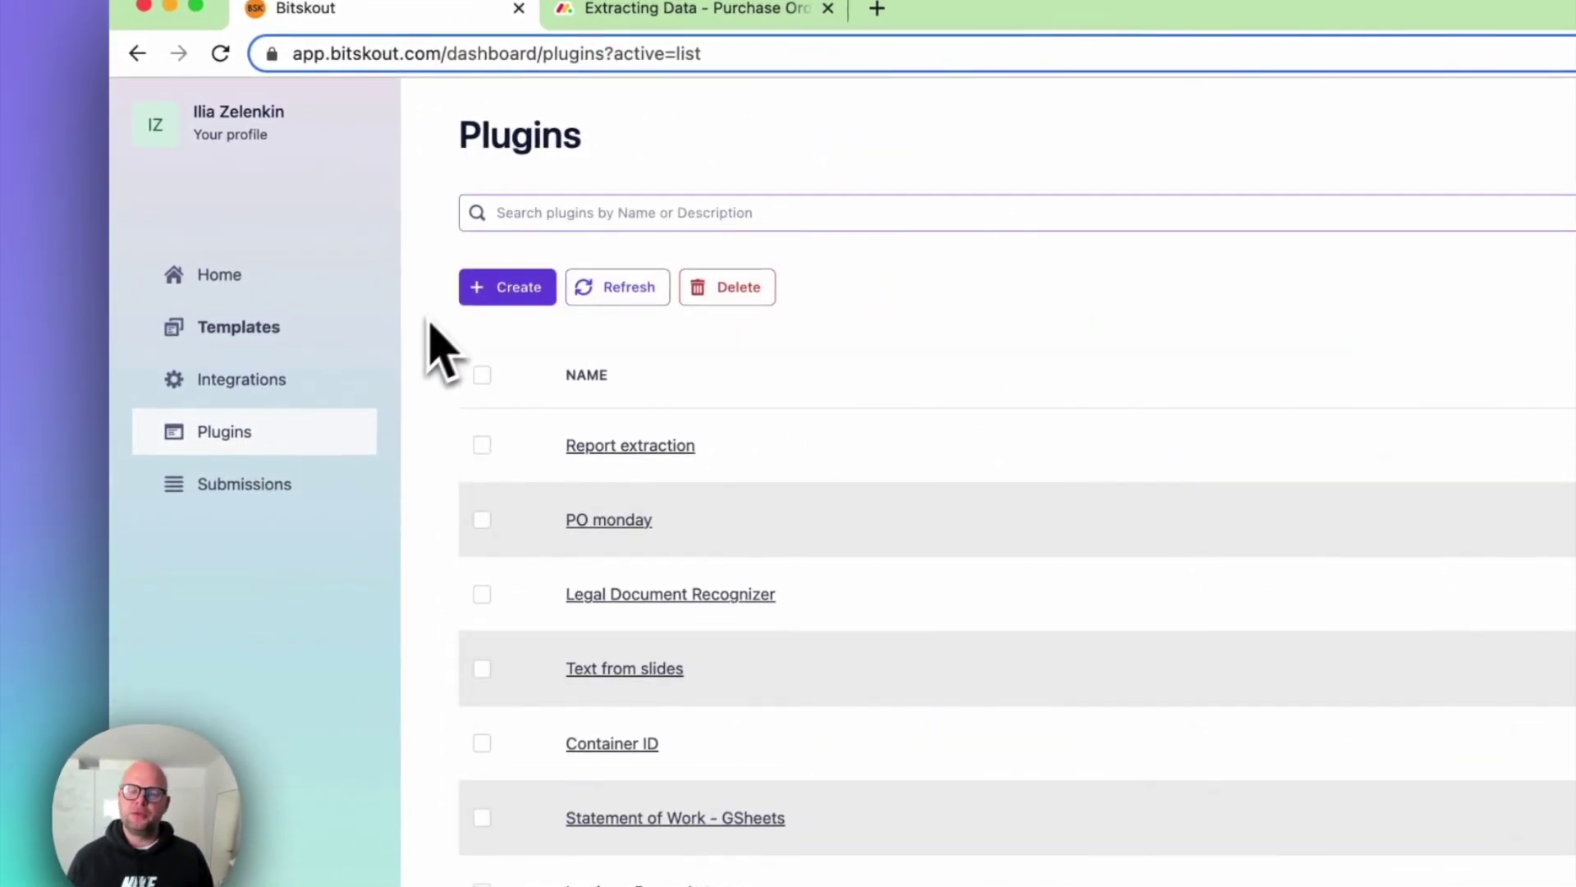
Start a Custom Extract From Text plugin and add an empty Example 1.
{"action": "left_click", "coordinate": [503, 292]}
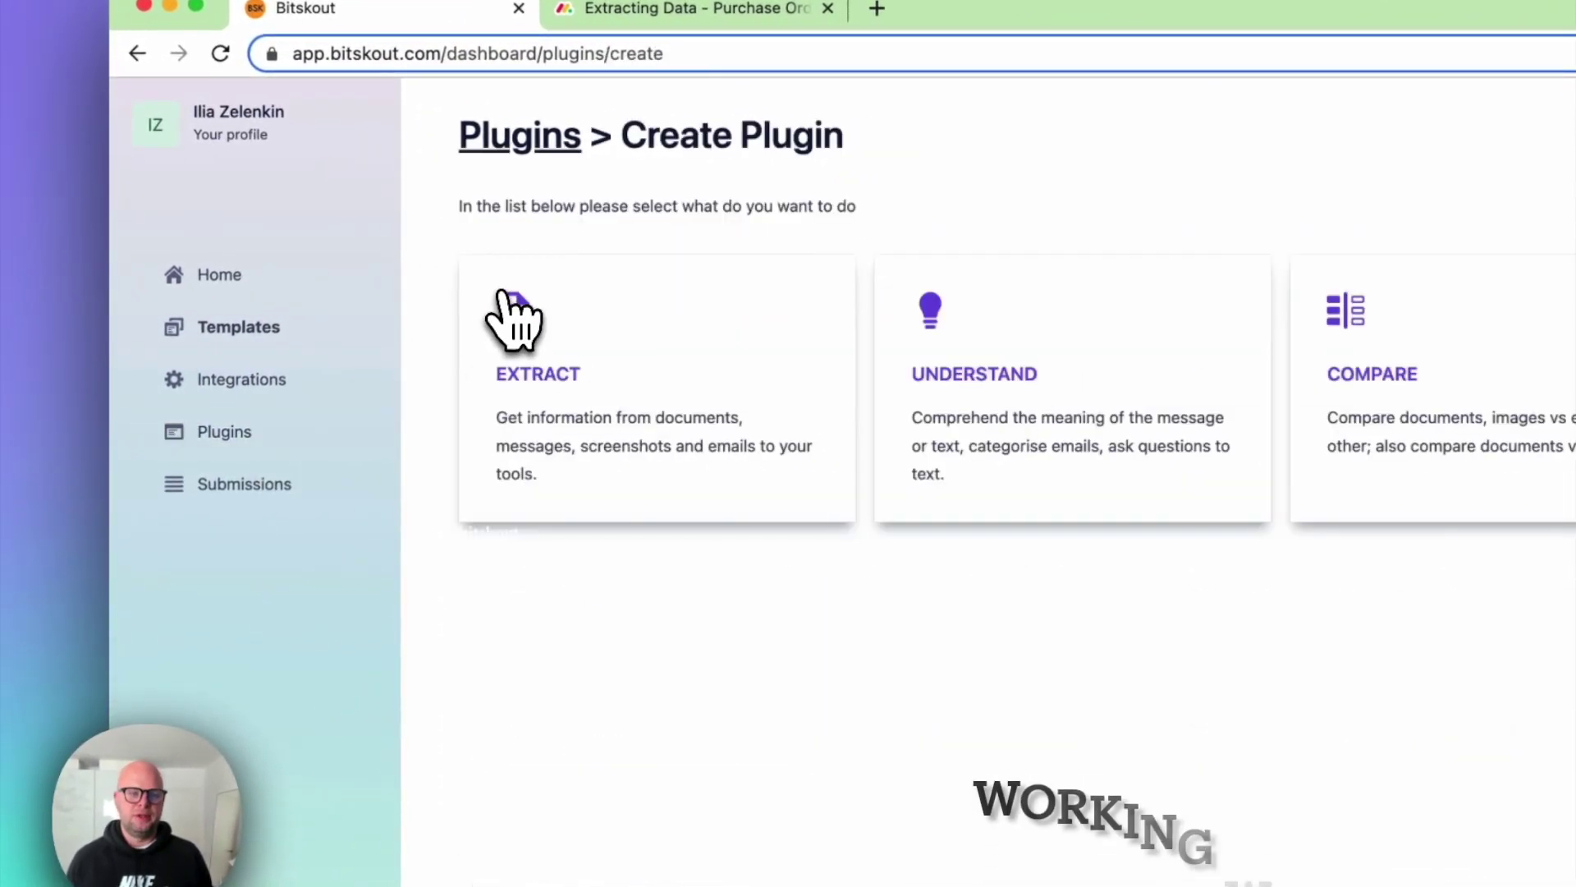
{"action": "left_click", "coordinate": [584, 325]}
{"action": "left_click", "coordinate": [938, 451]}
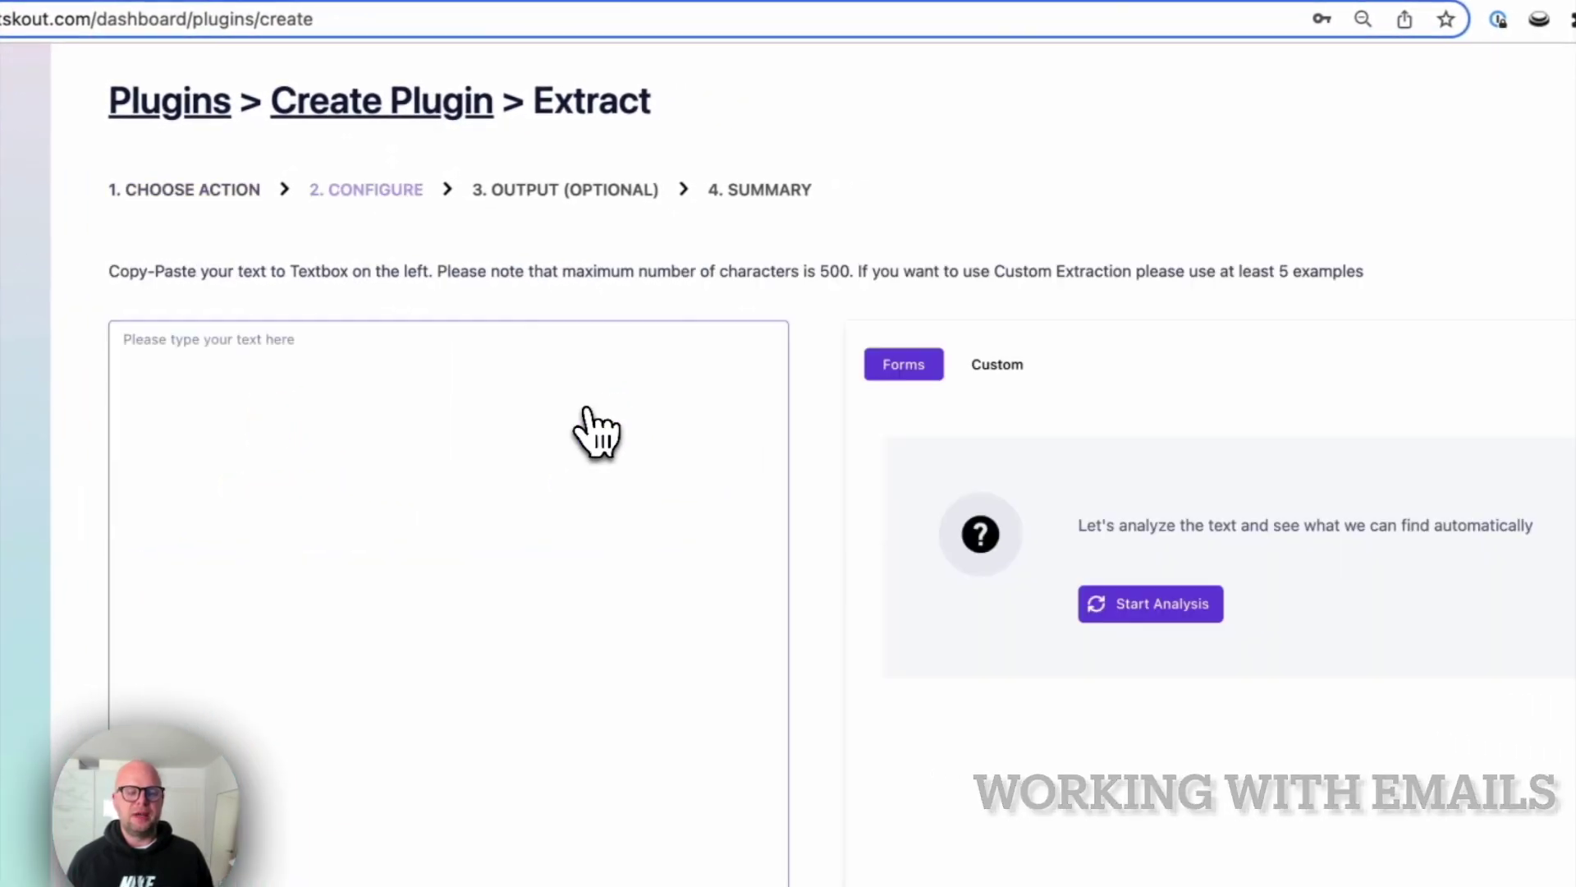
{"action": "left_click", "coordinate": [1005, 374]}
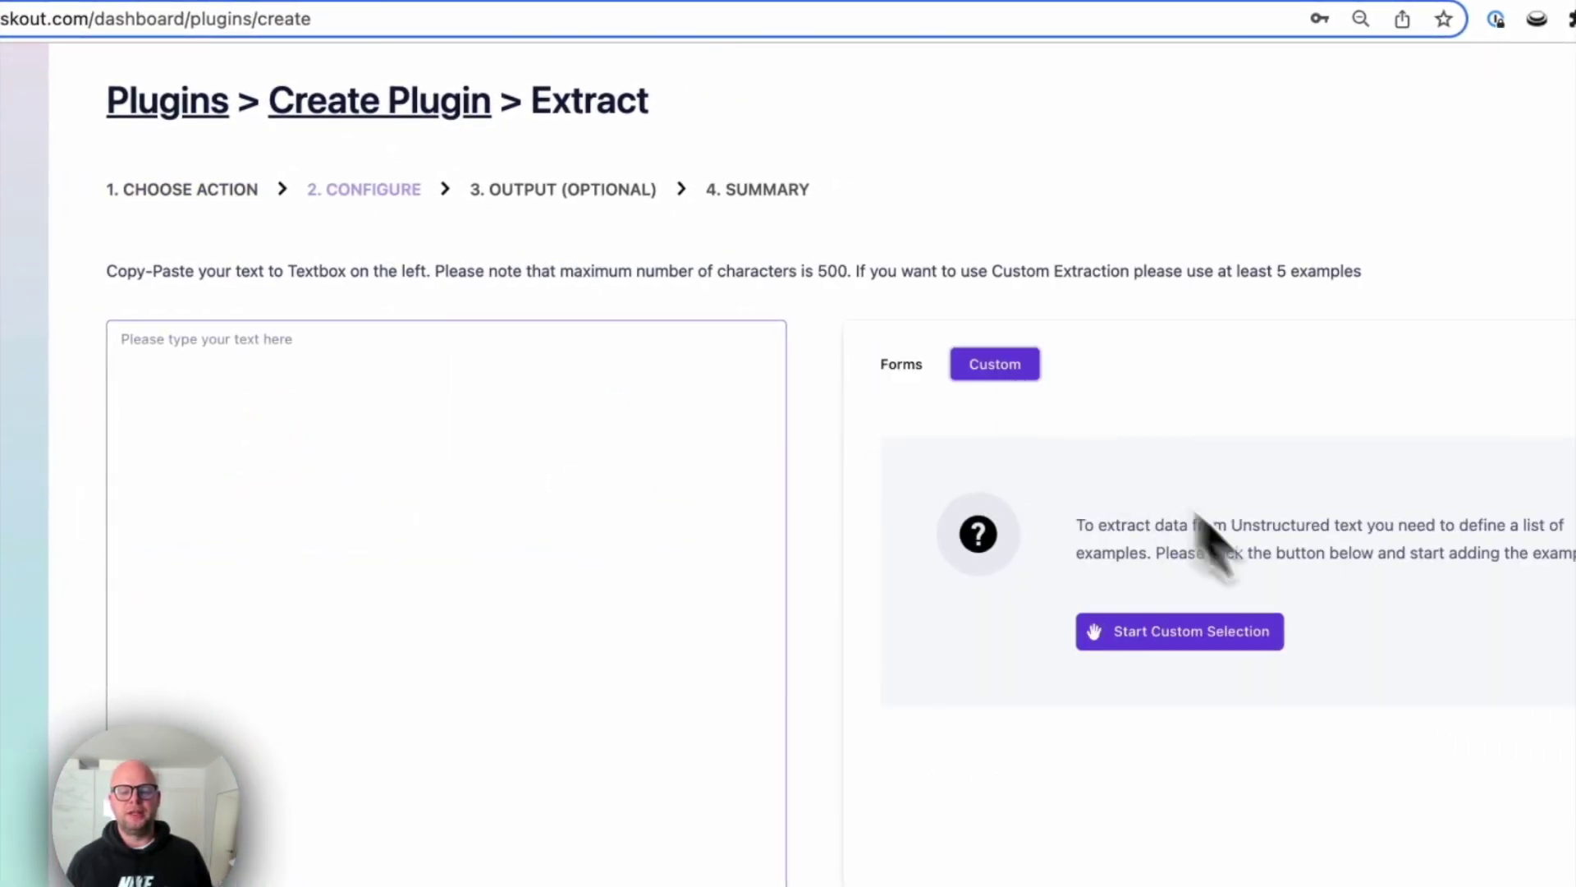
{"action": "left_click", "coordinate": [1258, 637]}
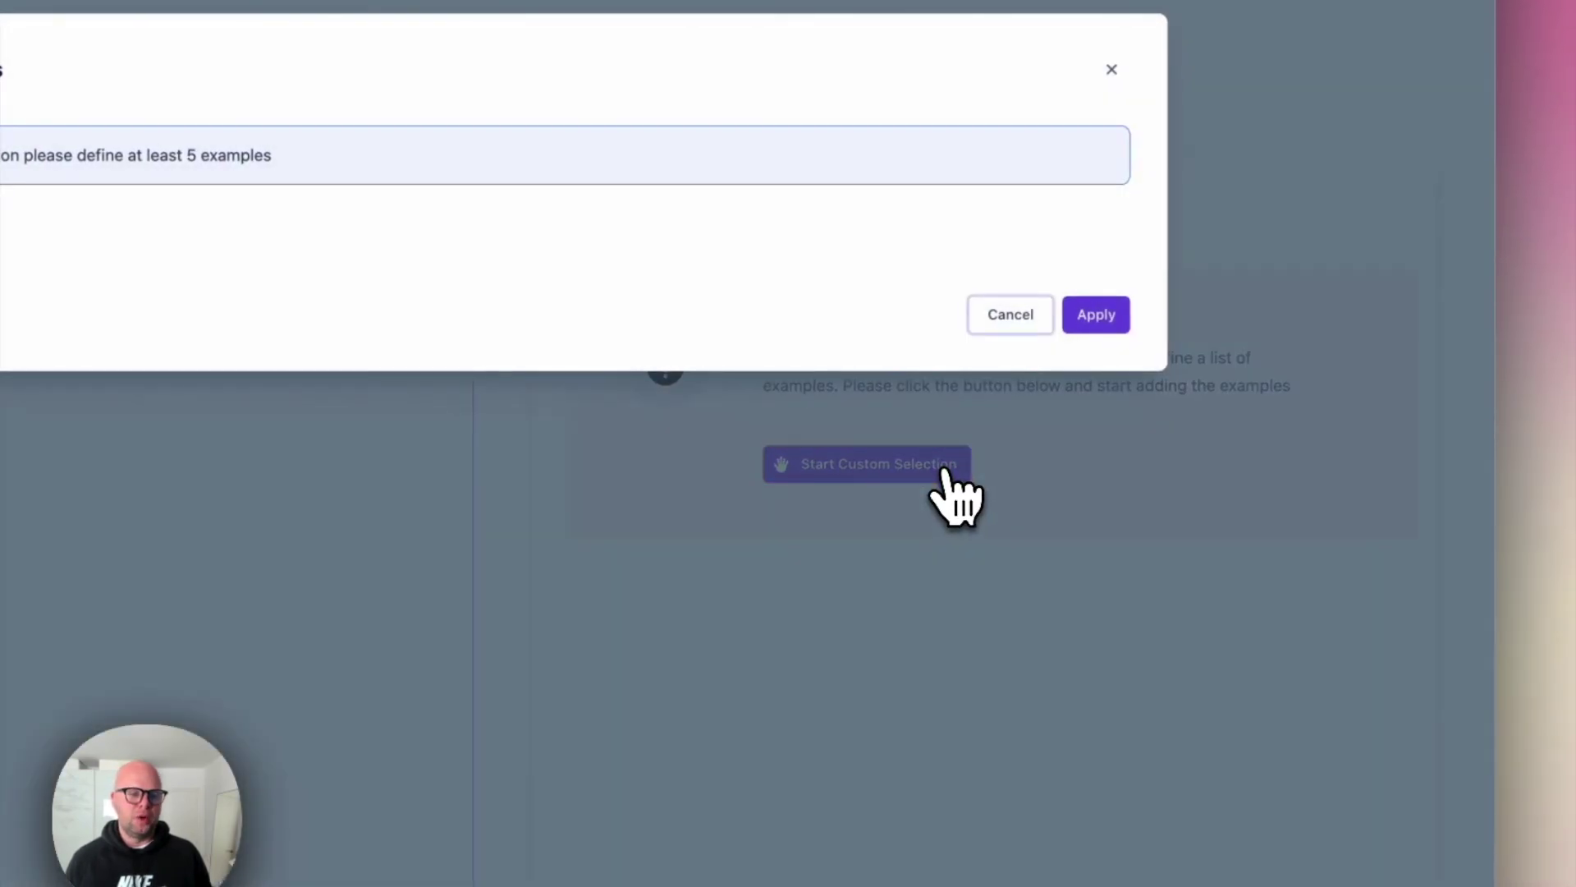
{"action": "left_click", "coordinate": [542, 388]}
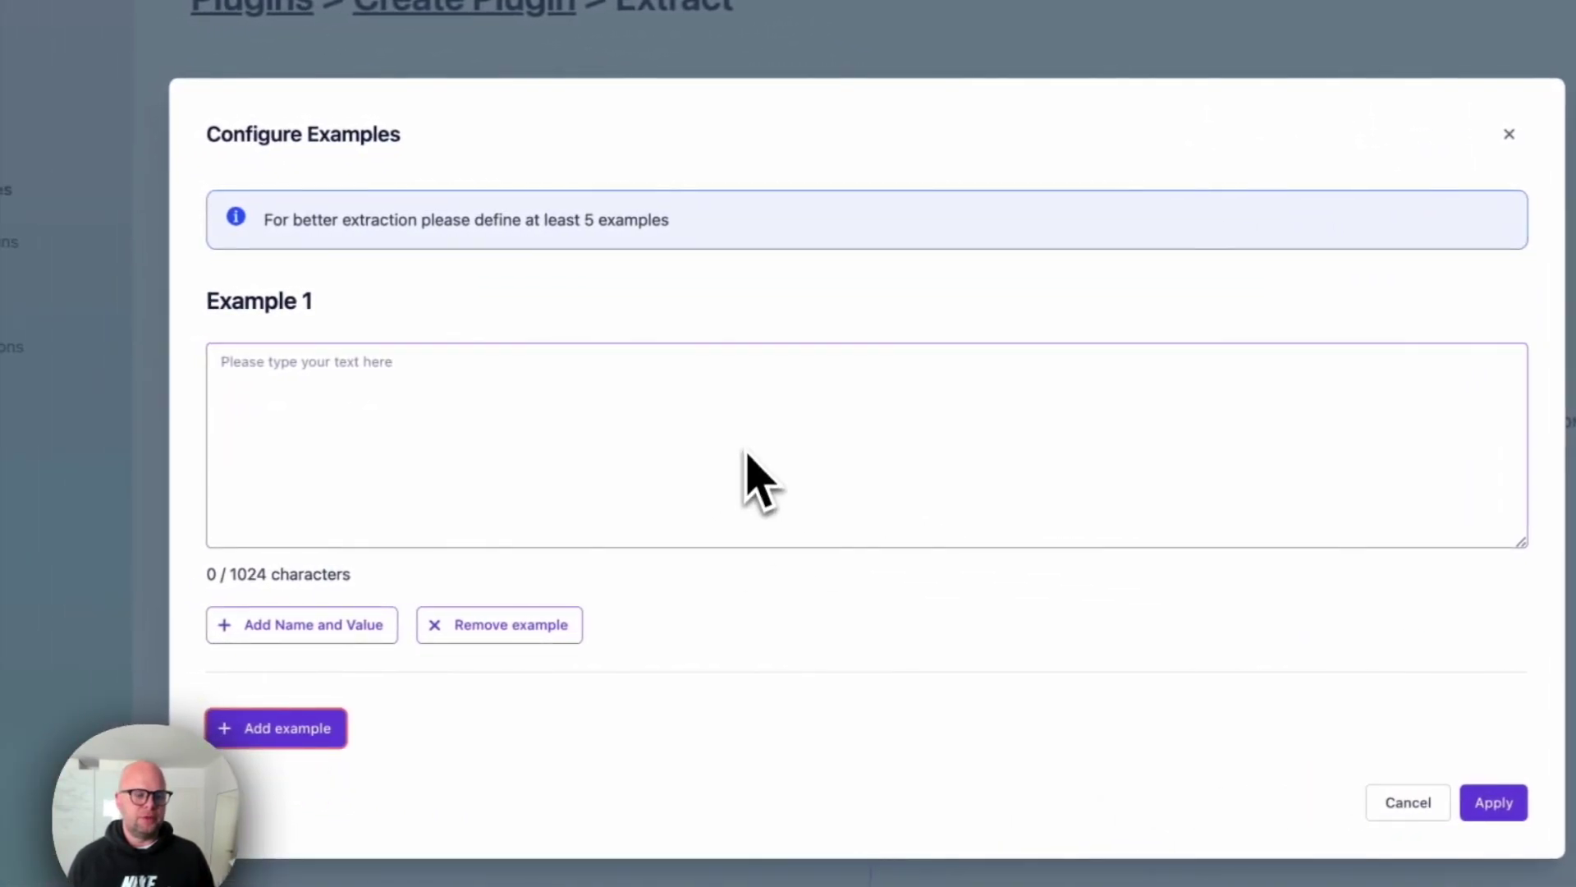
Paste the Spanish travel-request email into Example 1 and add three name/value pairs.
{"action": "type", "text": "¡Hola!   ¿Puede enviarme un presupuesto de viaje para nuestro empleado, Michael Smith, viaje de Londres a Bucarest entre el 11:05 y el 14:05? Hotel Sheraton cerca de la estación de tren con desayuno.   ¡Gracias! [Name]"}
{"action": "scroll", "coordinate": [365, 443], "scroll_direction": "up", "scroll_amount": 3}
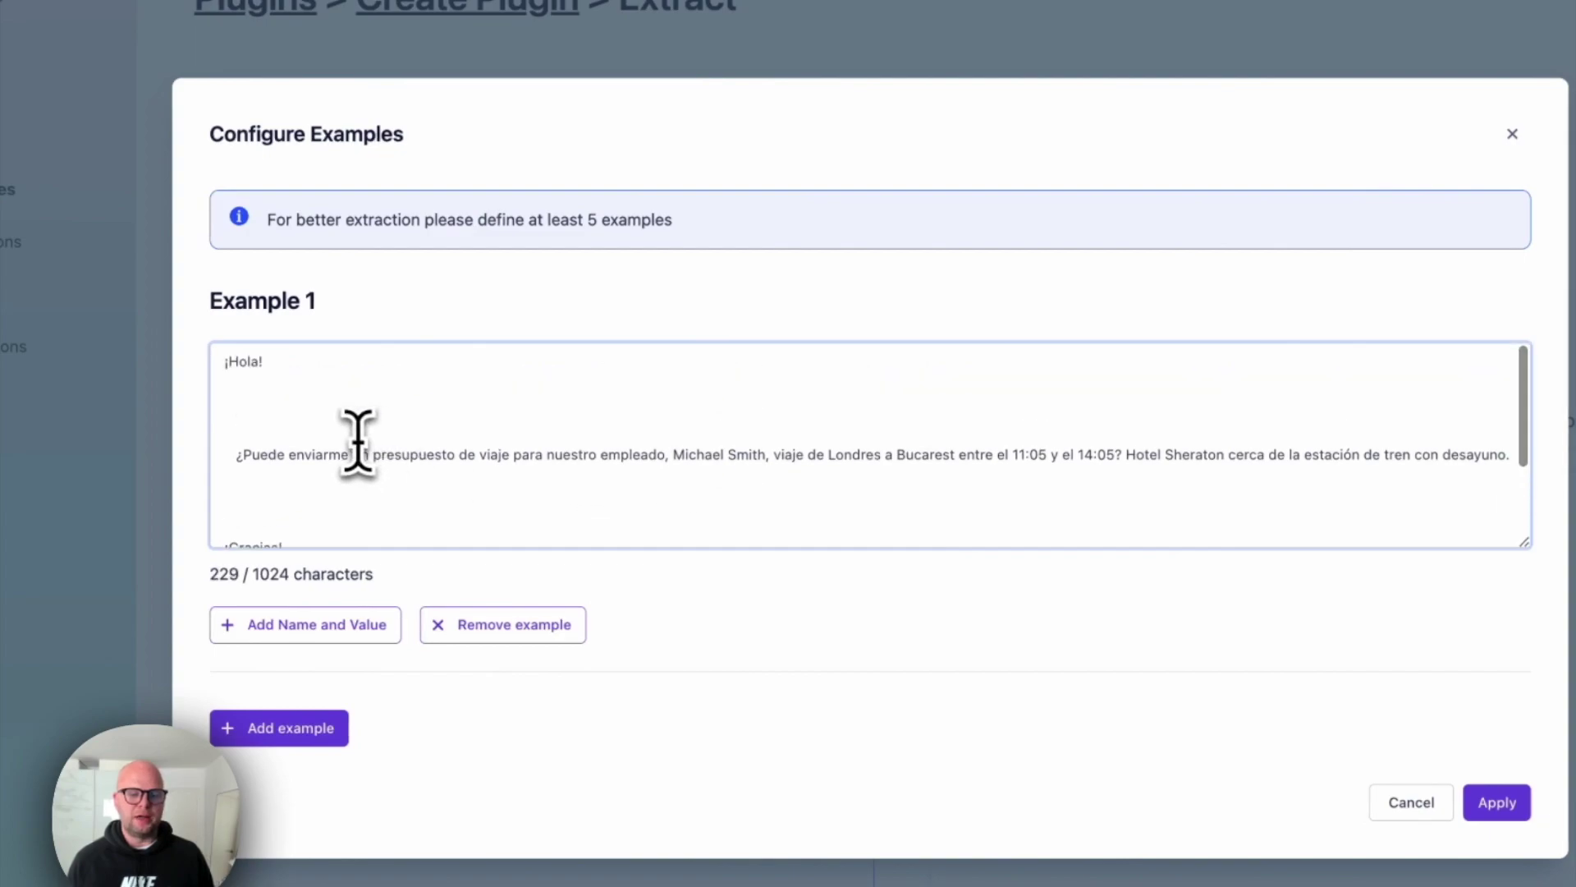
{"action": "scroll", "coordinate": [413, 435], "scroll_direction": "down", "scroll_amount": 2}
{"action": "scroll", "coordinate": [447, 433], "scroll_direction": "up", "scroll_amount": 1}
{"action": "scroll", "coordinate": [493, 429], "scroll_direction": "down", "scroll_amount": 2}
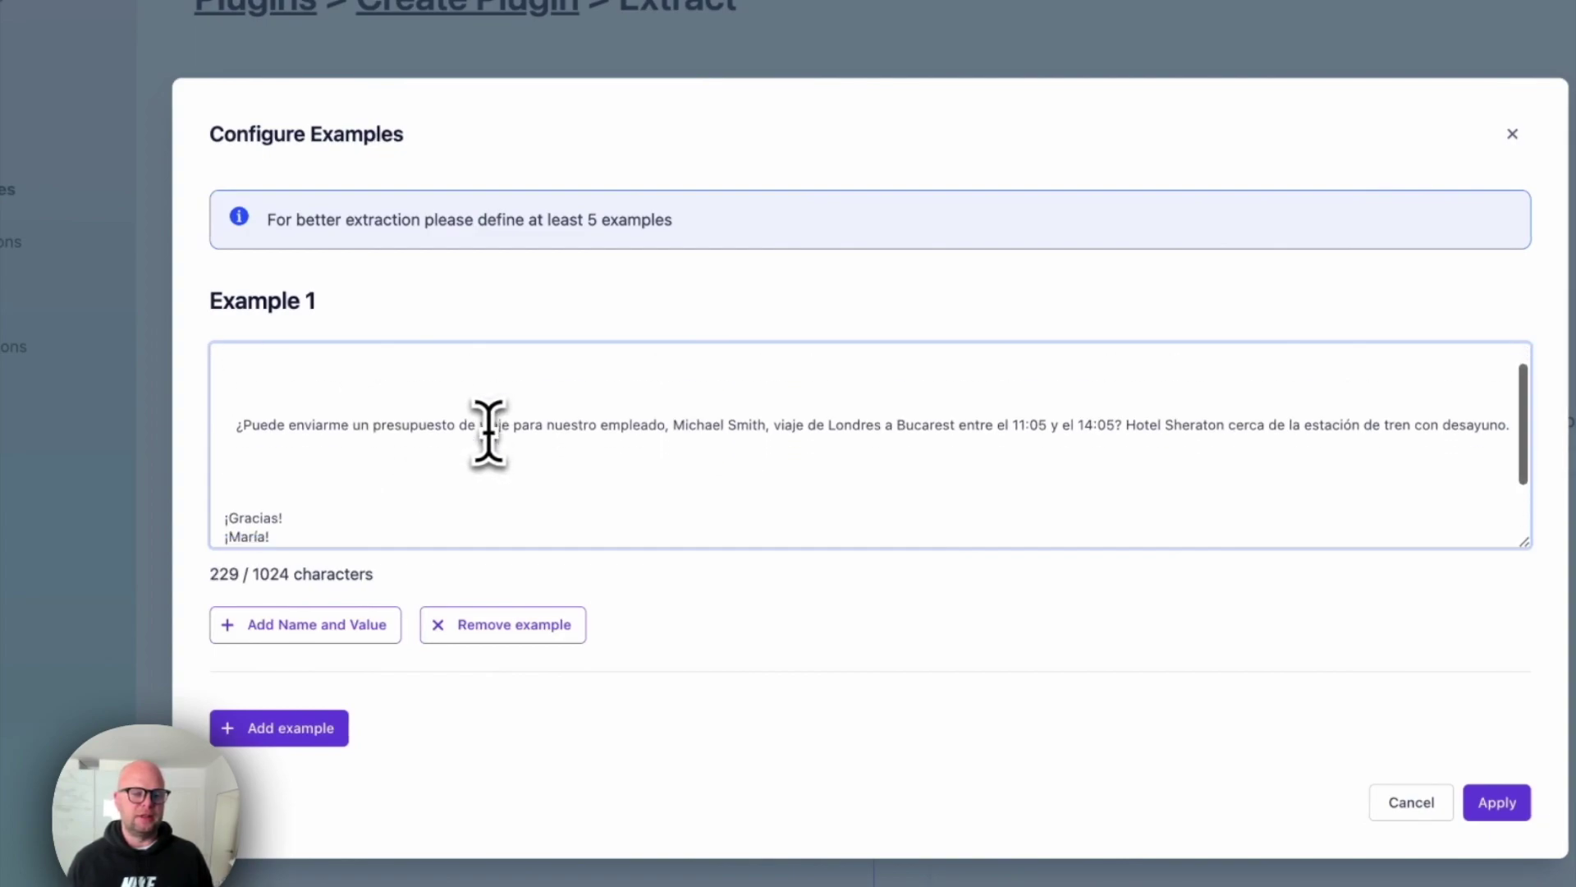
{"action": "left_click", "coordinate": [337, 628]}
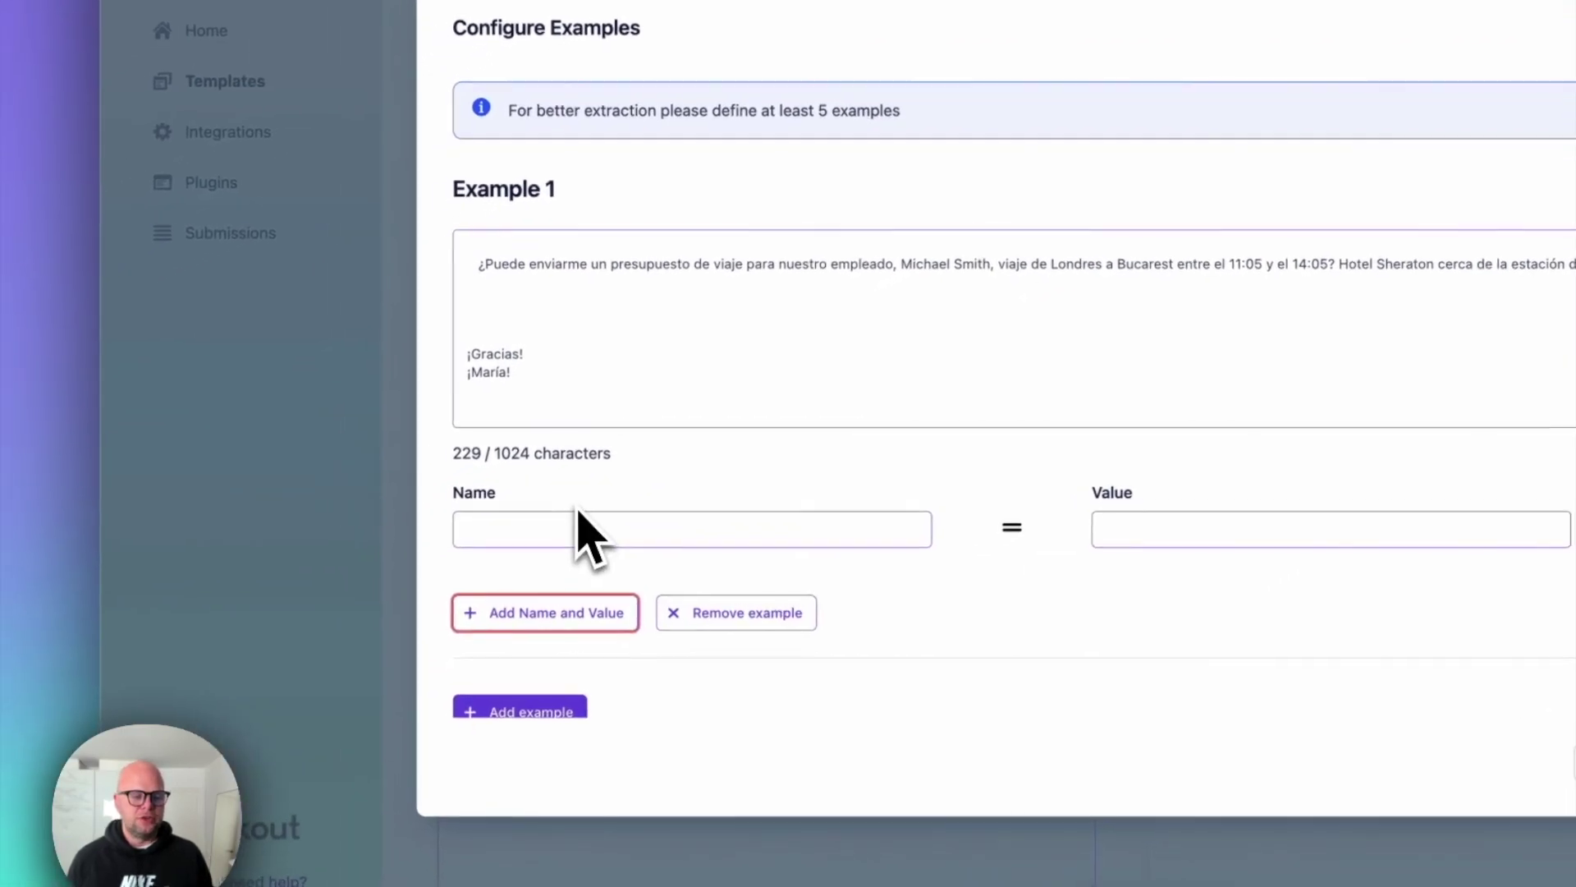
{"action": "left_click", "coordinate": [567, 628]}
{"action": "scroll", "coordinate": [602, 649], "scroll_direction": "down", "scroll_amount": 2}
{"action": "left_click", "coordinate": [601, 605]}
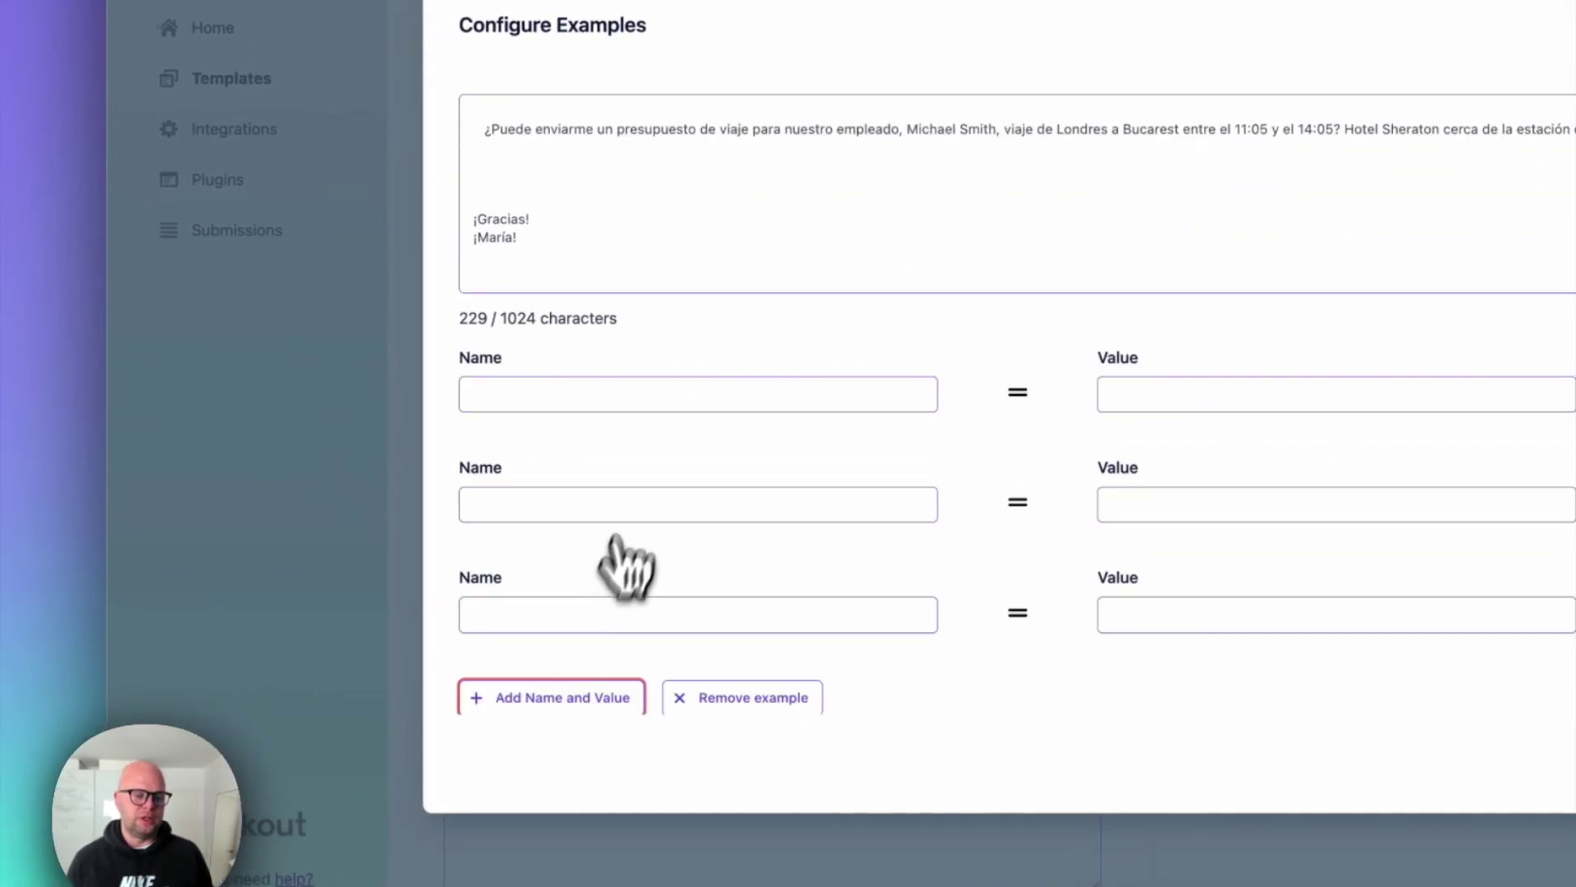
Name the three fields From, To and Dates.
{"action": "left_click", "coordinate": [648, 395]}
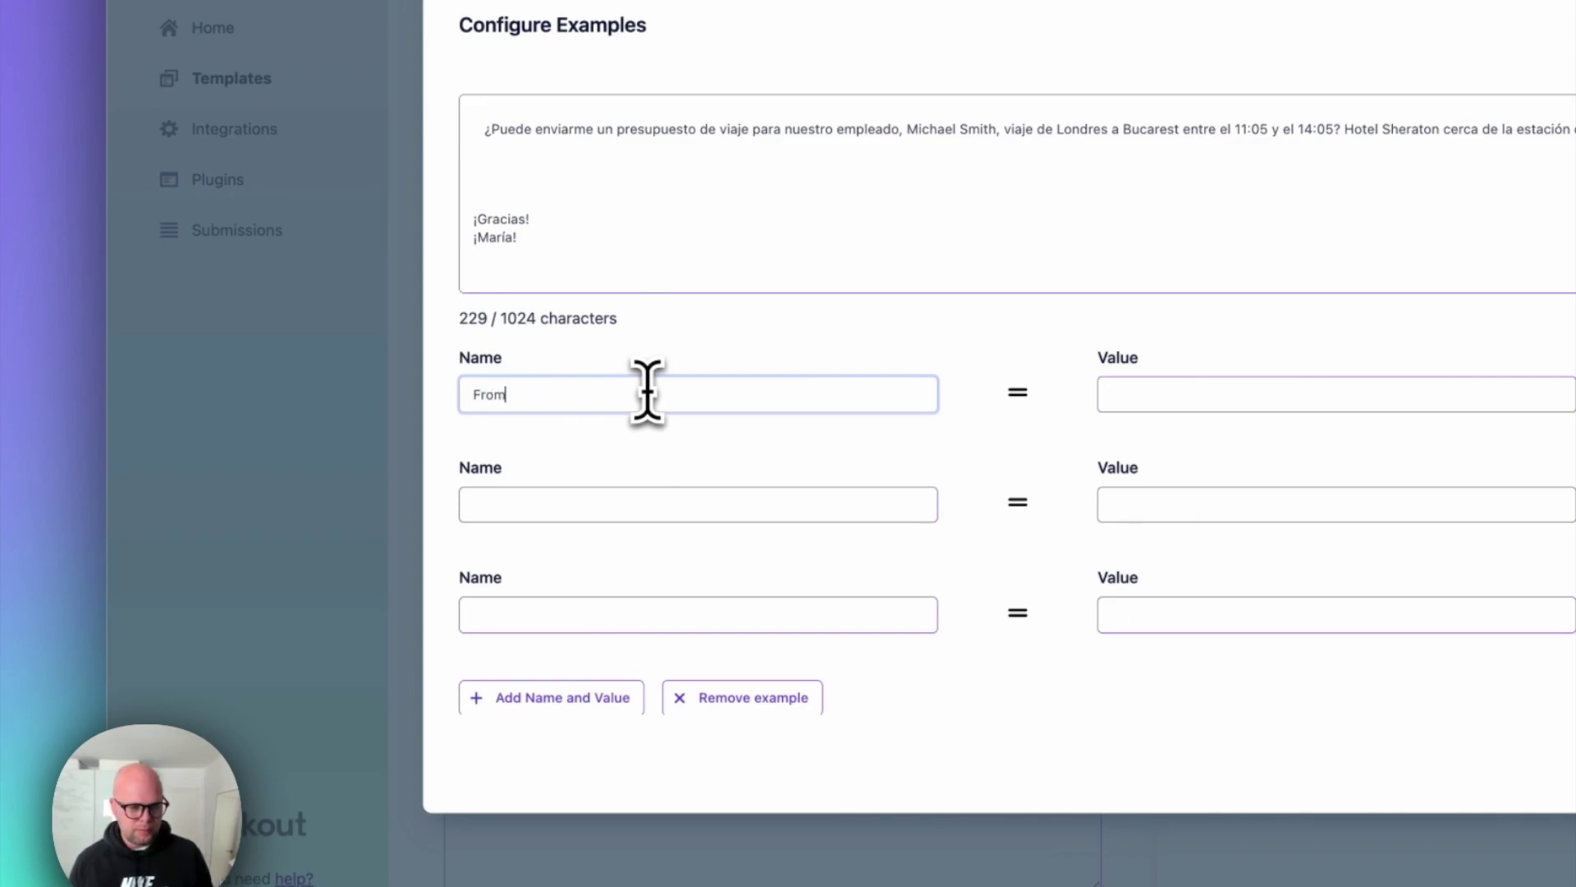
{"action": "left_click", "coordinate": [637, 501]}
{"action": "type", "text": "To"}
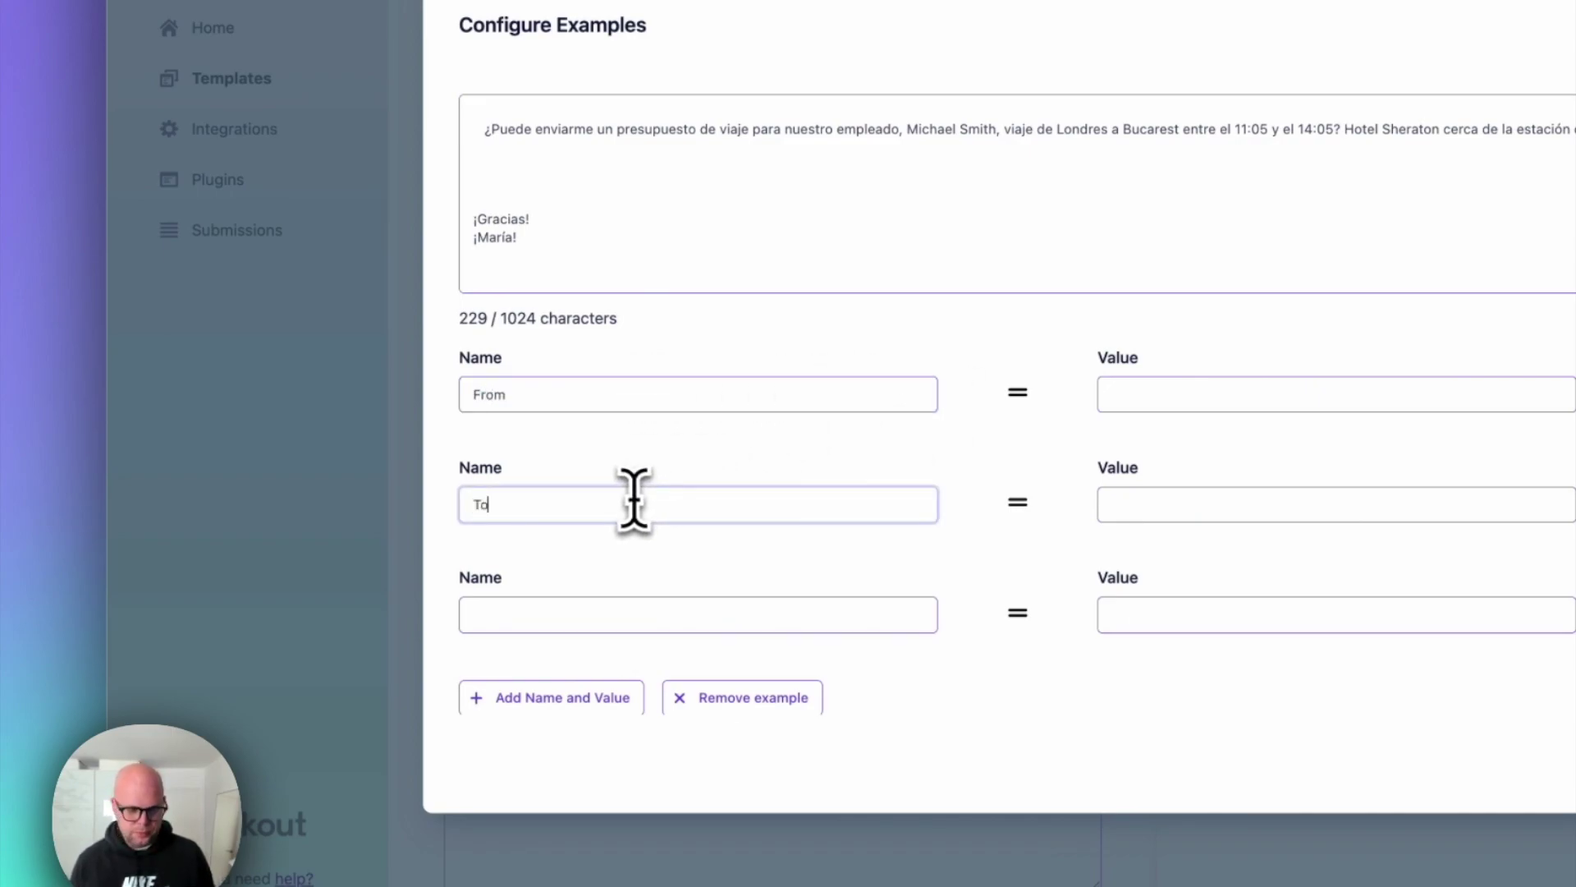
{"action": "left_click", "coordinate": [601, 616]}
{"action": "type", "text": "Dates"}
Fill in the values London, Bucharest and 11.05-14.05, then apply the example.
{"action": "scroll", "coordinate": [1100, 534], "scroll_direction": "up", "scroll_amount": 3}
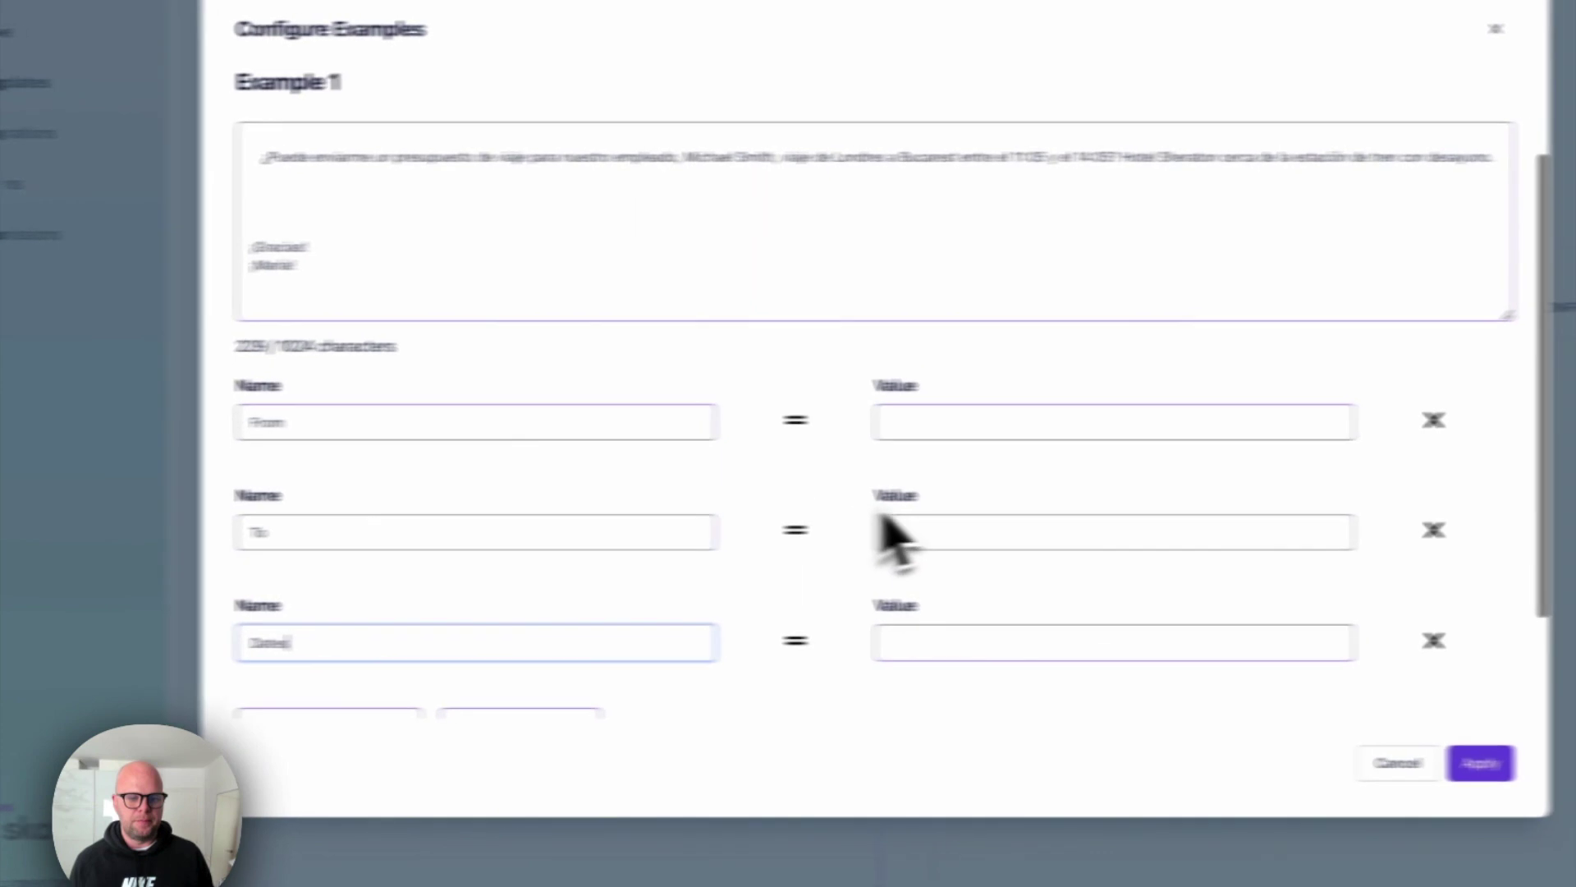
{"action": "left_click", "coordinate": [1146, 395]}
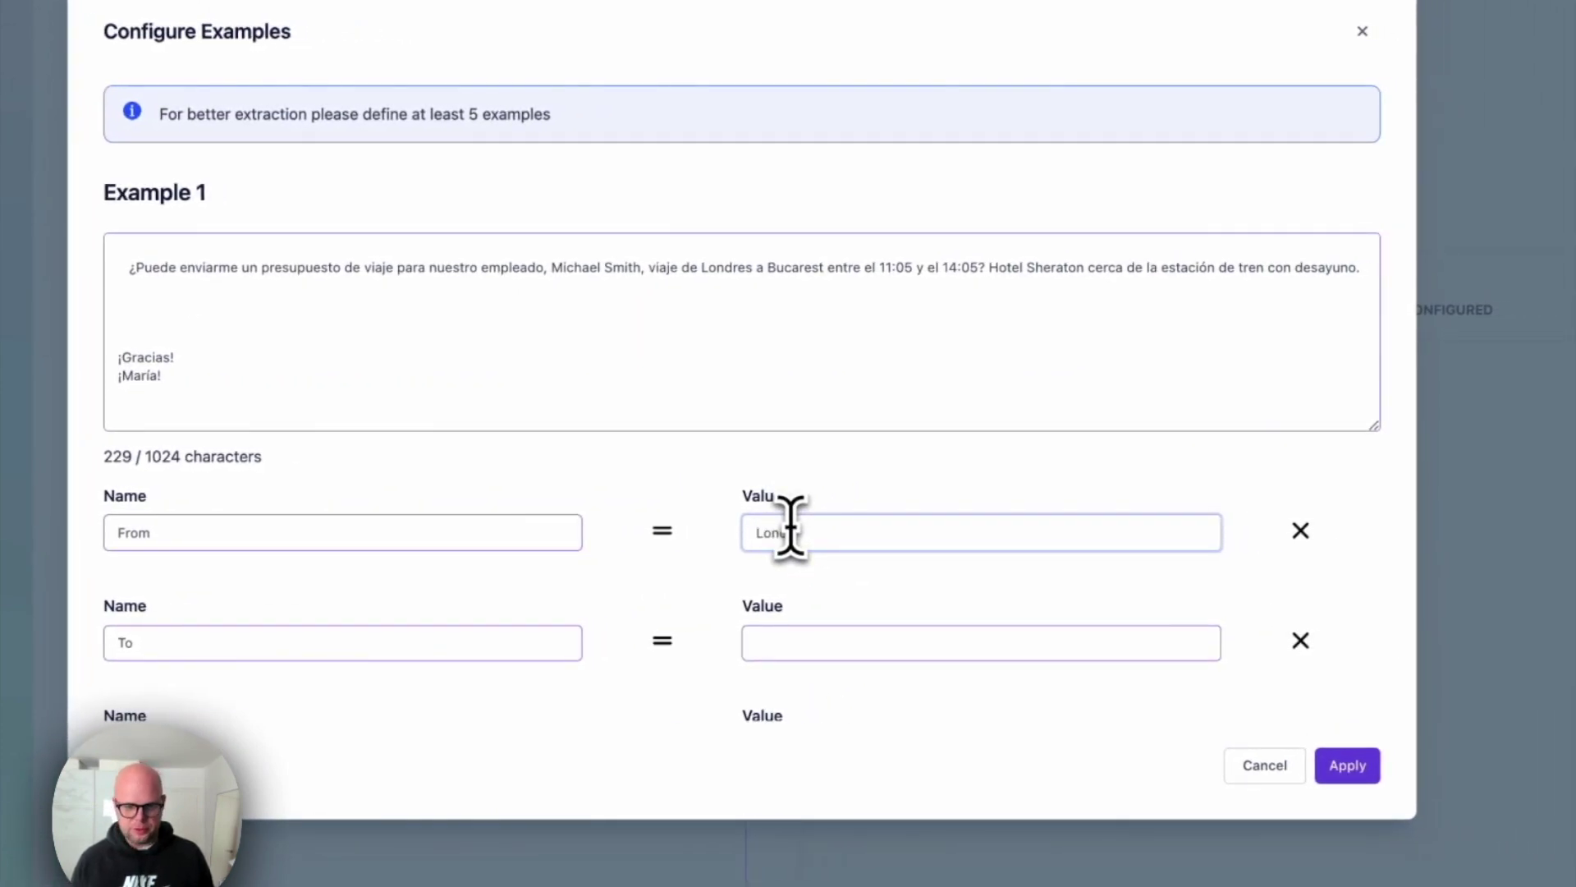
{"action": "type", "text": "London"}
{"action": "scroll", "coordinate": [788, 521], "scroll_direction": "down", "scroll_amount": 3}
{"action": "left_click", "coordinate": [838, 480]}
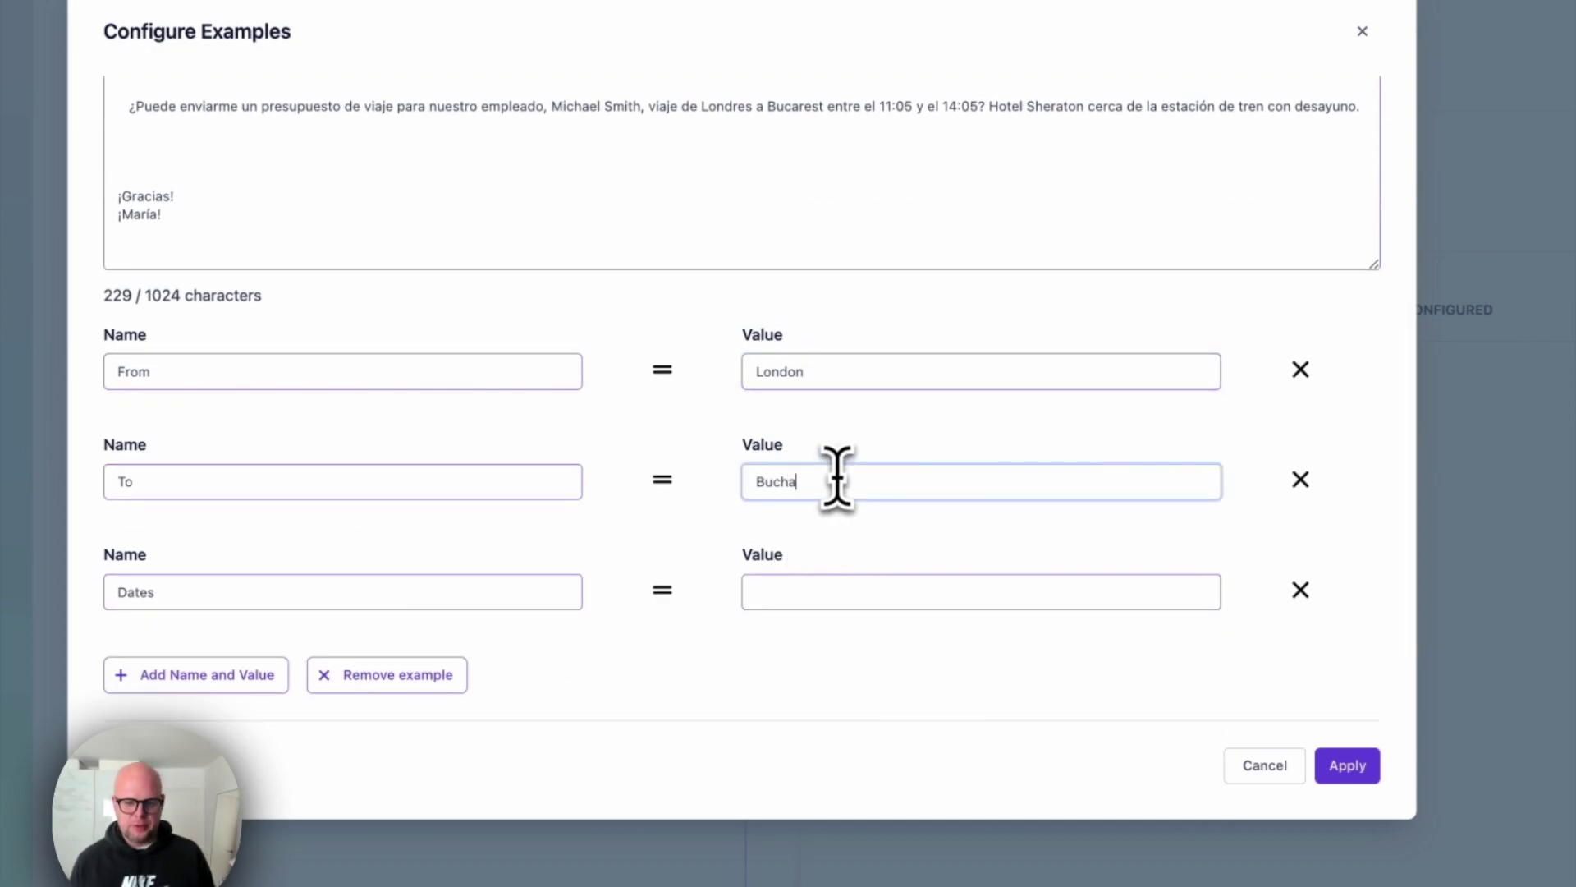
{"action": "scroll", "coordinate": [835, 480], "scroll_direction": "down", "scroll_amount": 2}
{"action": "left_click", "coordinate": [835, 511]}
{"action": "type", "text": "11.05-14.05"}
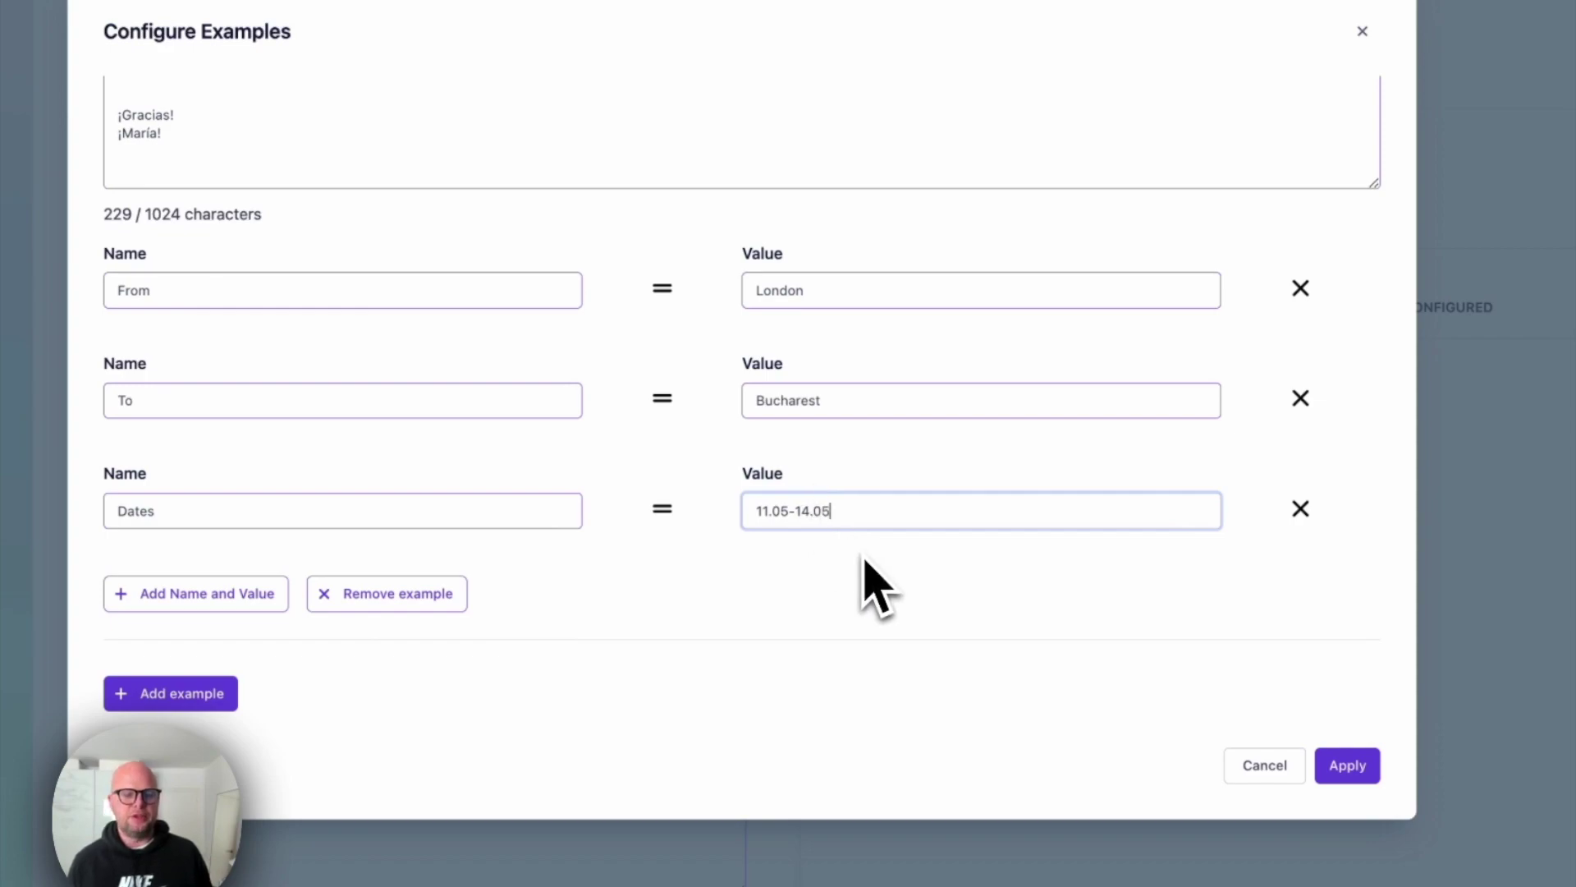
{"action": "left_click", "coordinate": [1347, 765]}
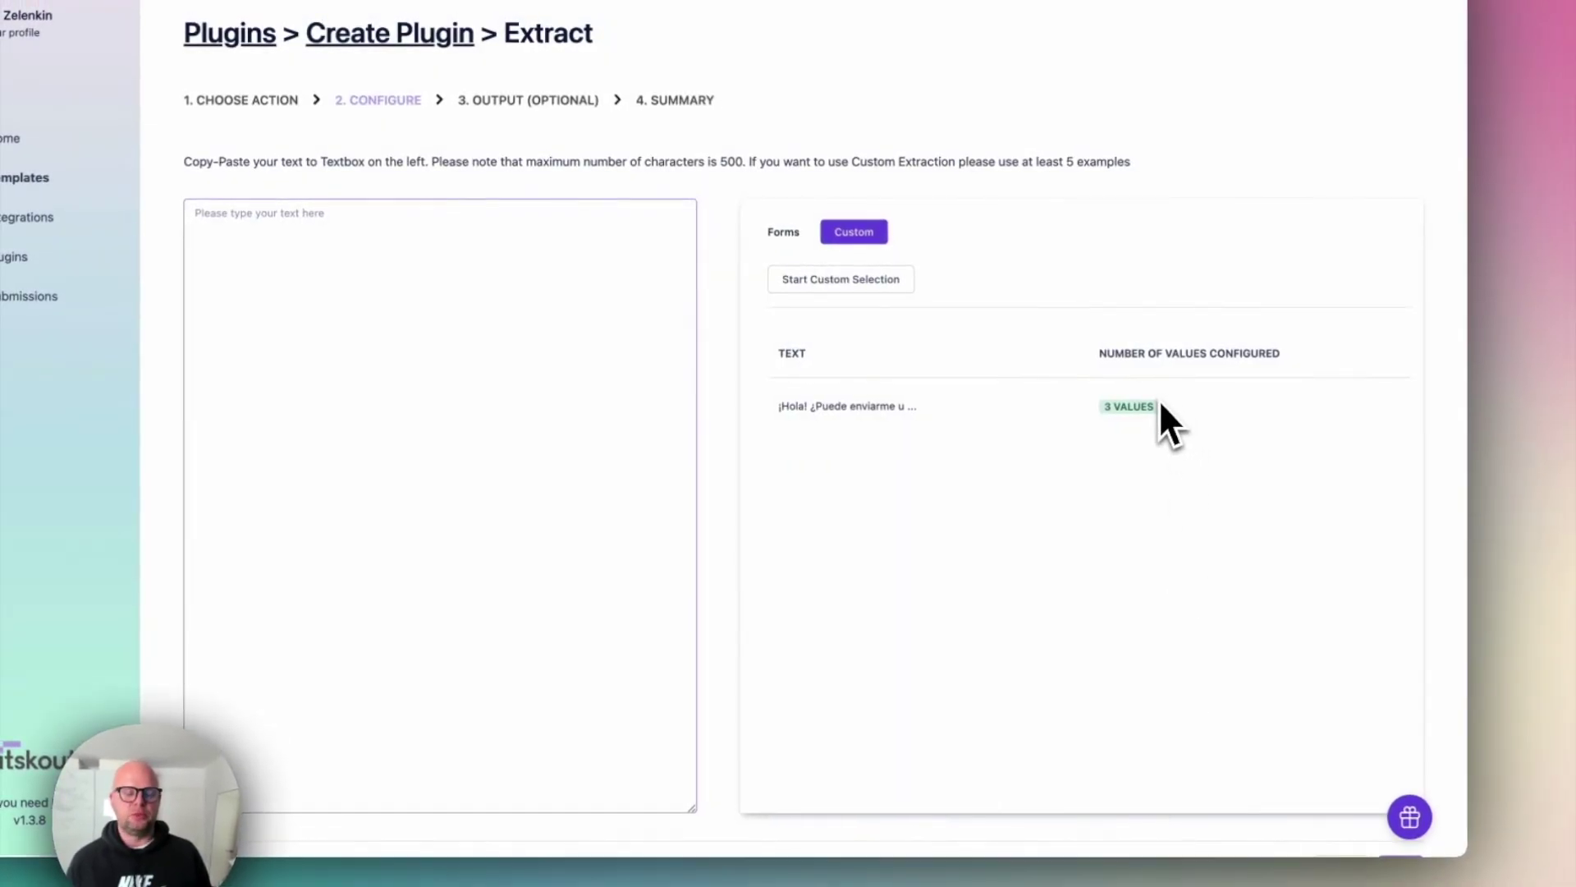
Select Zapier as the tool the plugin will be used in.
{"action": "scroll", "coordinate": [1156, 402], "scroll_direction": "down", "scroll_amount": 3}
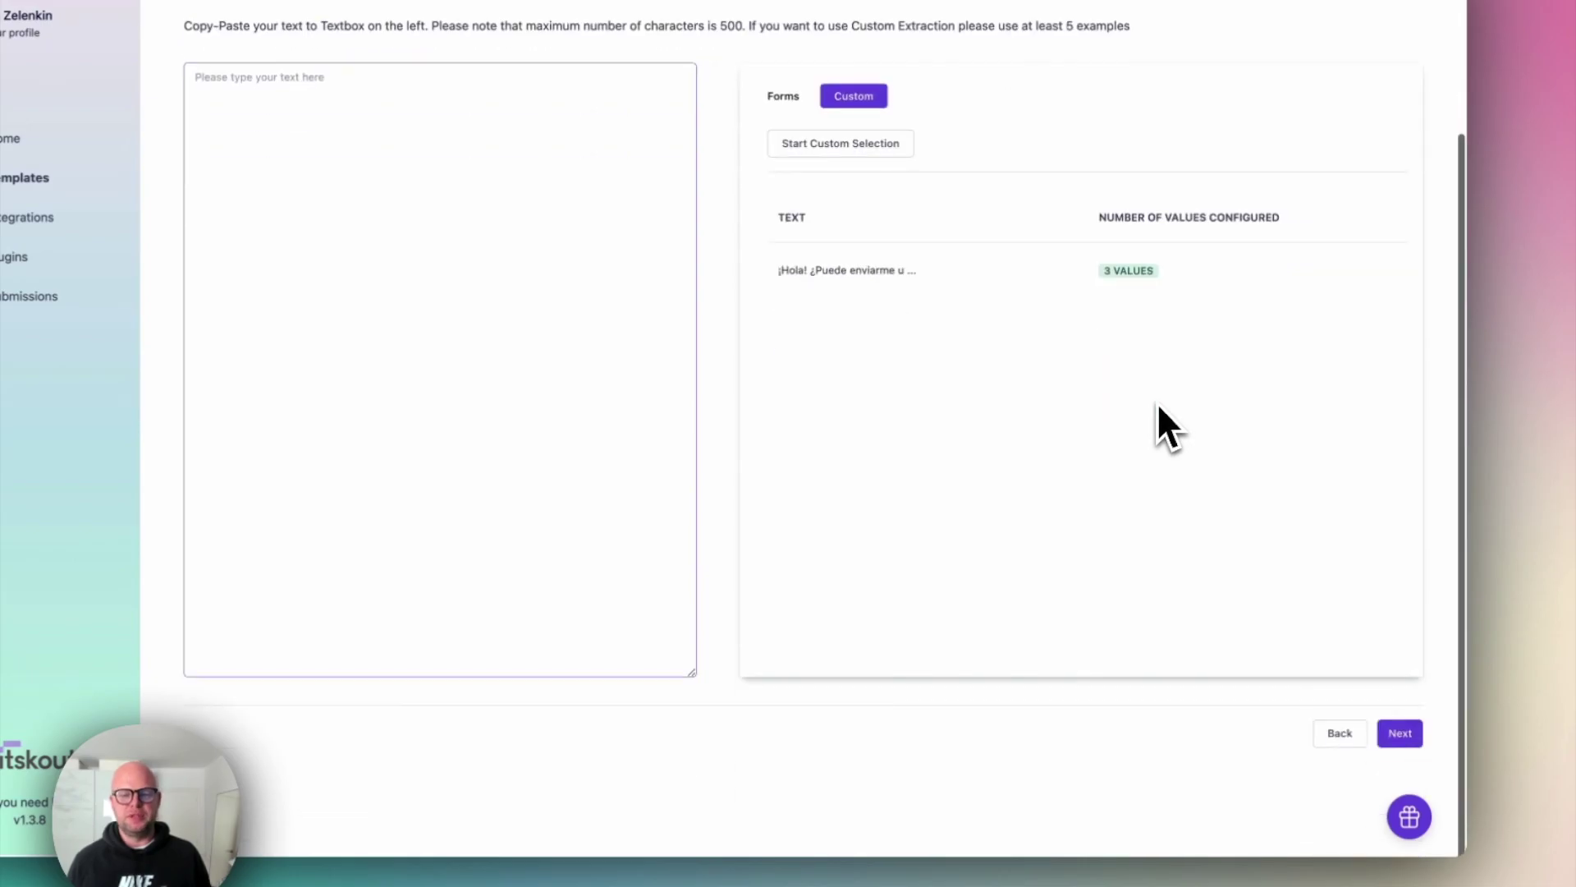
{"action": "left_click", "coordinate": [1400, 733]}
{"action": "left_click", "coordinate": [898, 410]}
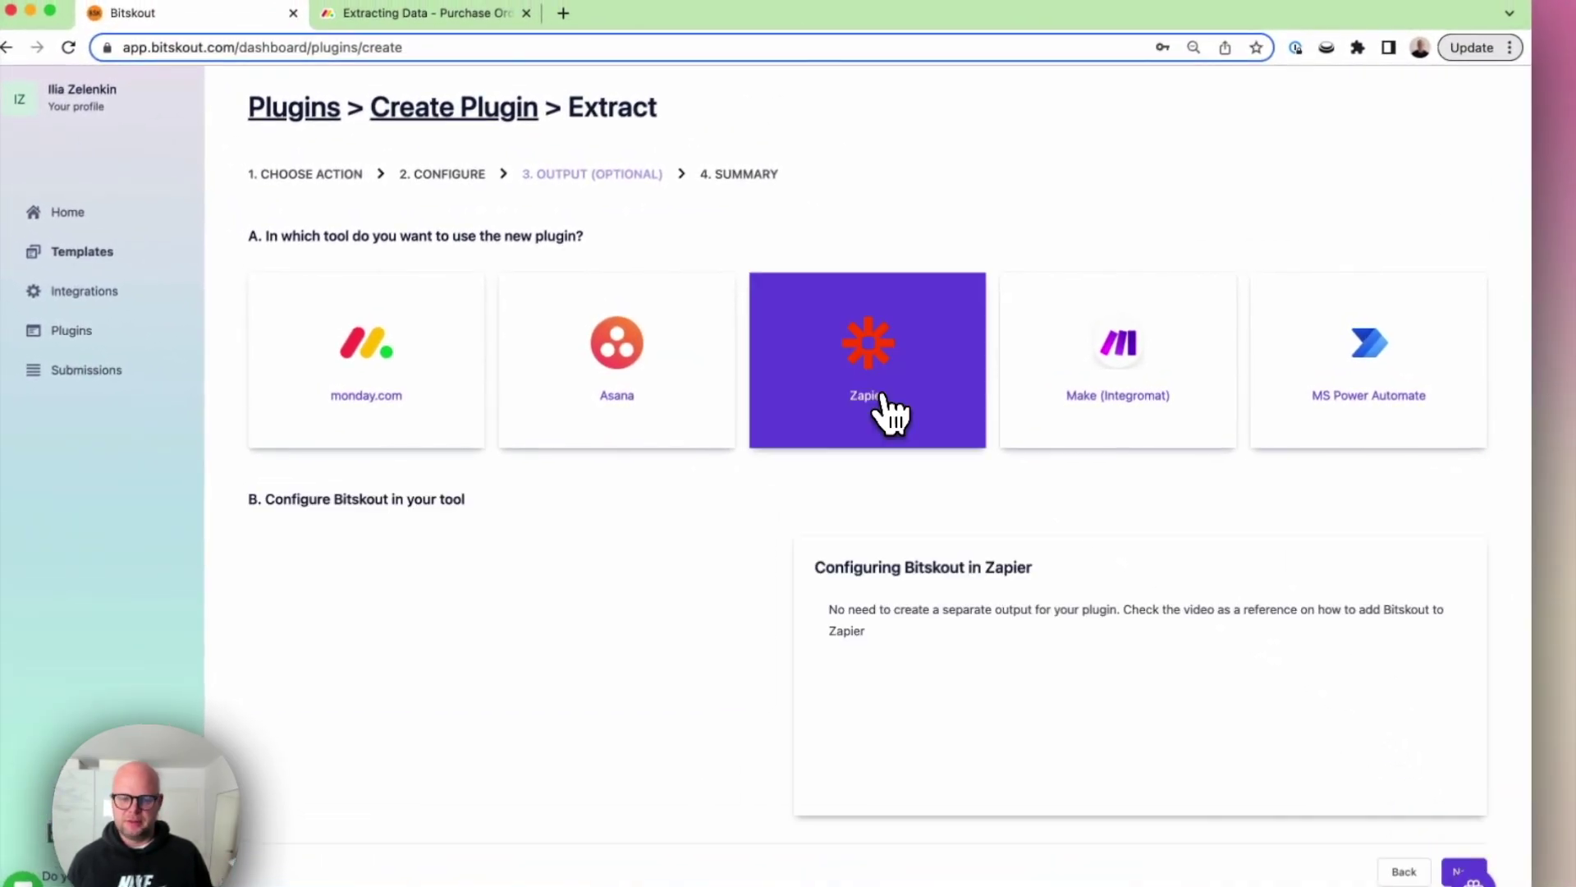
{"action": "scroll", "coordinate": [1314, 575], "scroll_direction": "down", "scroll_amount": 1}
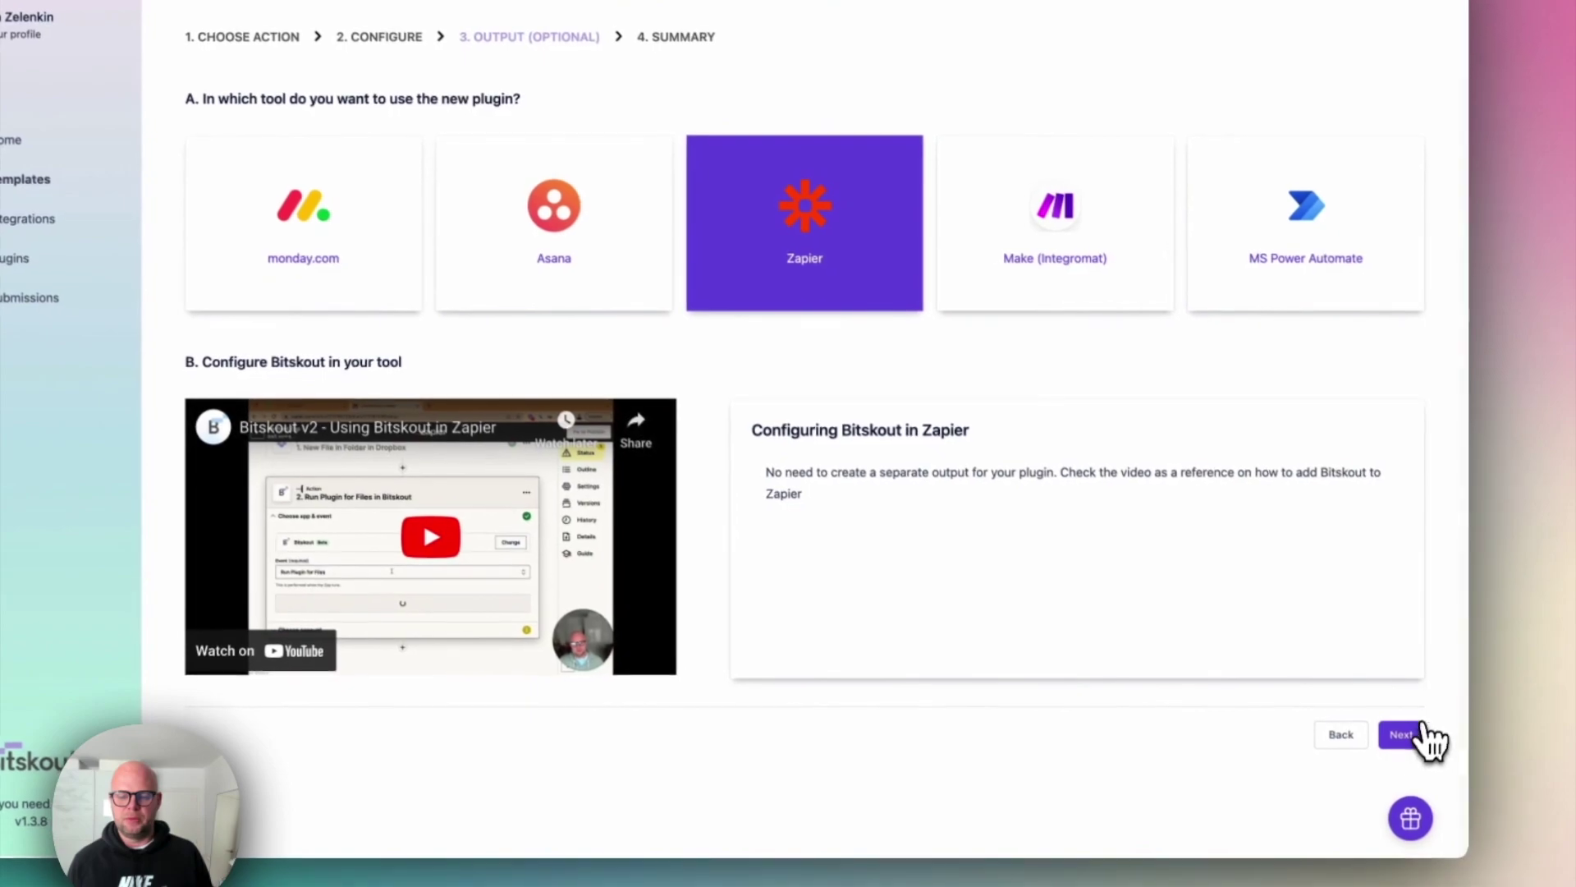
{"action": "left_click", "coordinate": [1423, 731]}
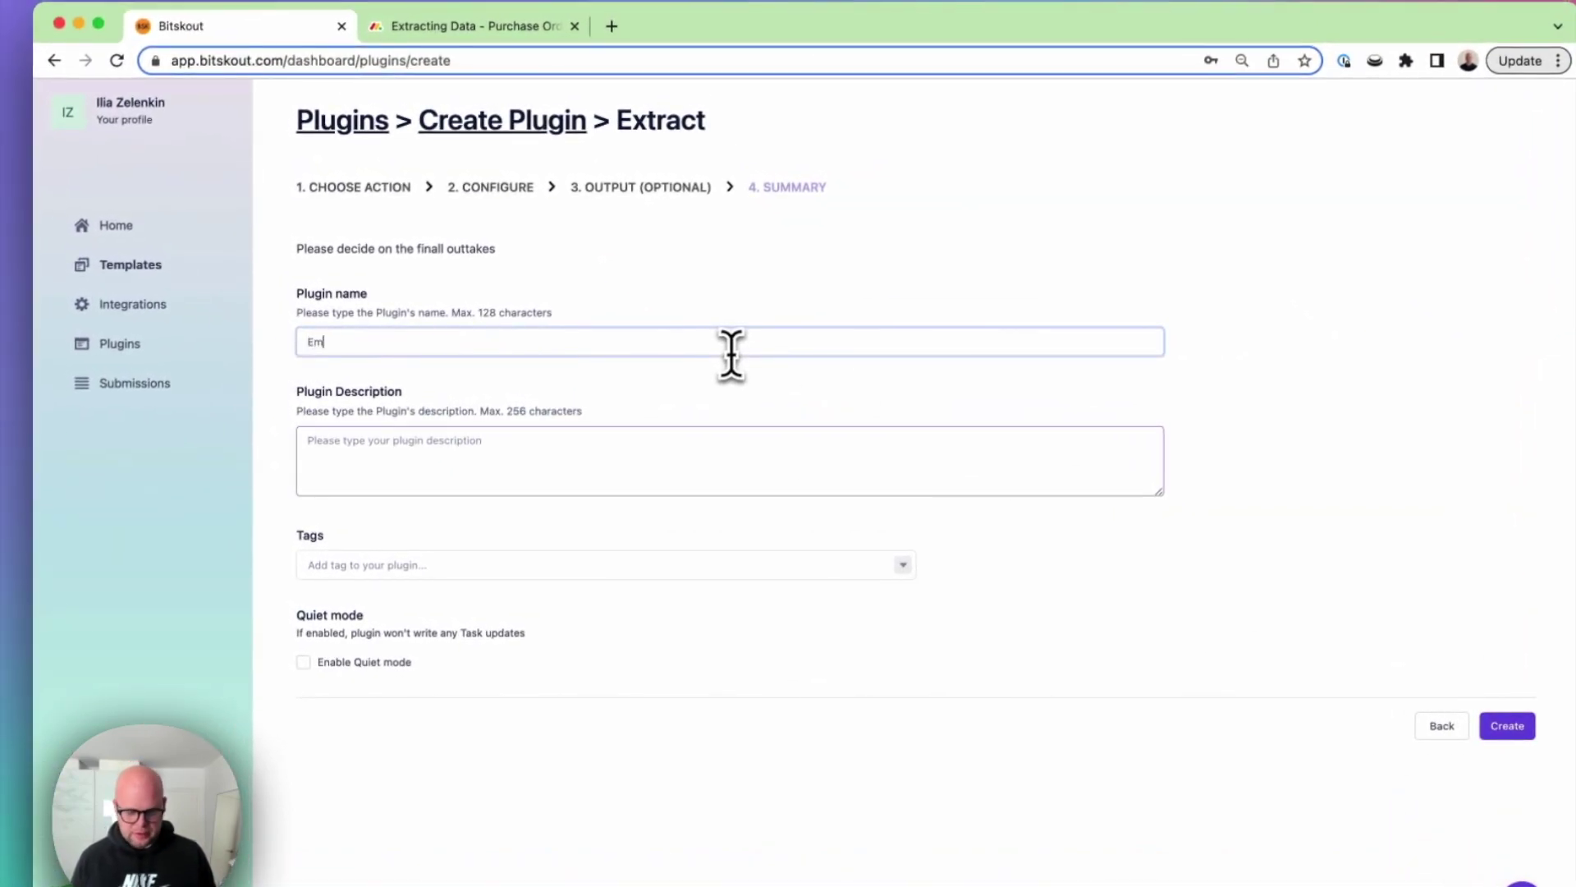
Name the plugin 'Email Extraction' and create it.
{"action": "left_click", "coordinate": [730, 352]}
{"action": "type", "text": "Email Extraction"}
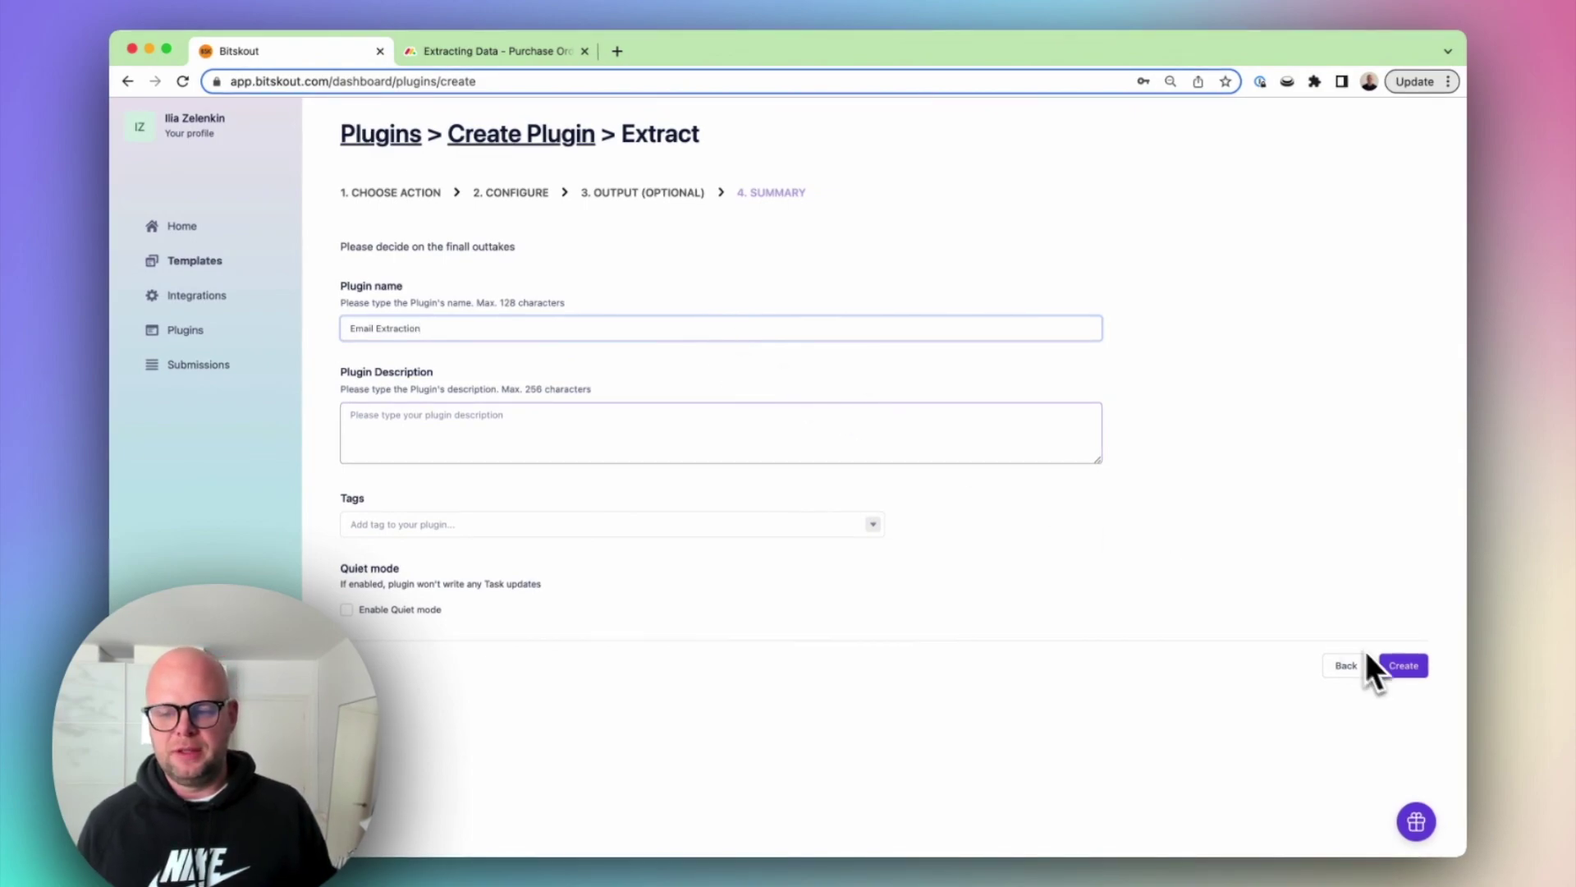
{"action": "left_click", "coordinate": [1400, 665]}
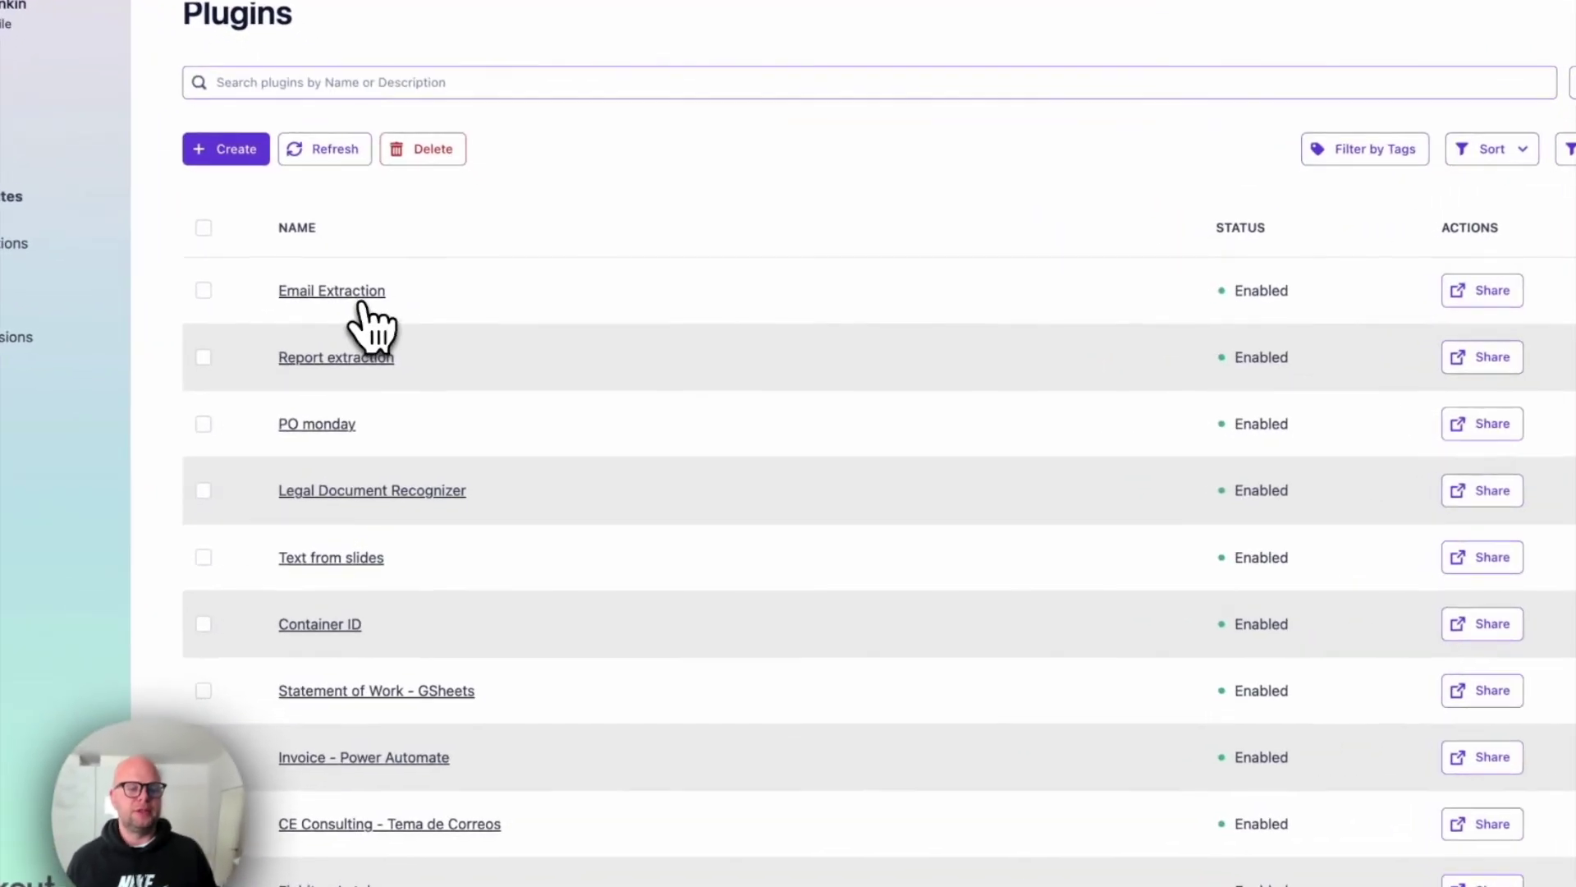
Open Email Extraction's Test tab and paste the English Berlin-to-Zurich travel email as test text.
{"action": "left_click", "coordinate": [362, 304]}
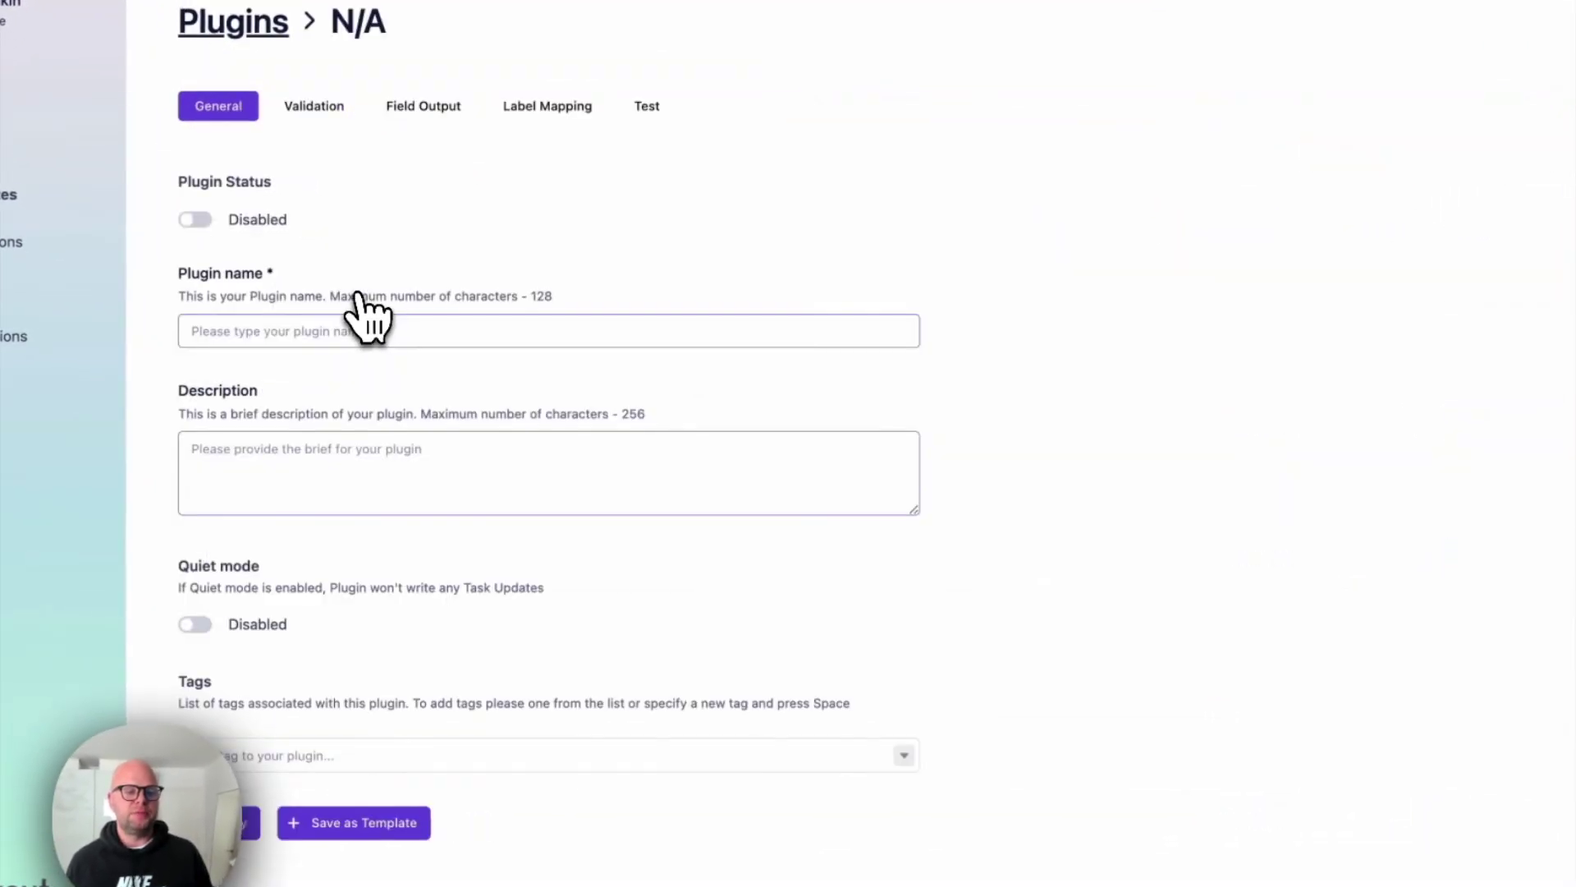
{"action": "left_click", "coordinate": [657, 108]}
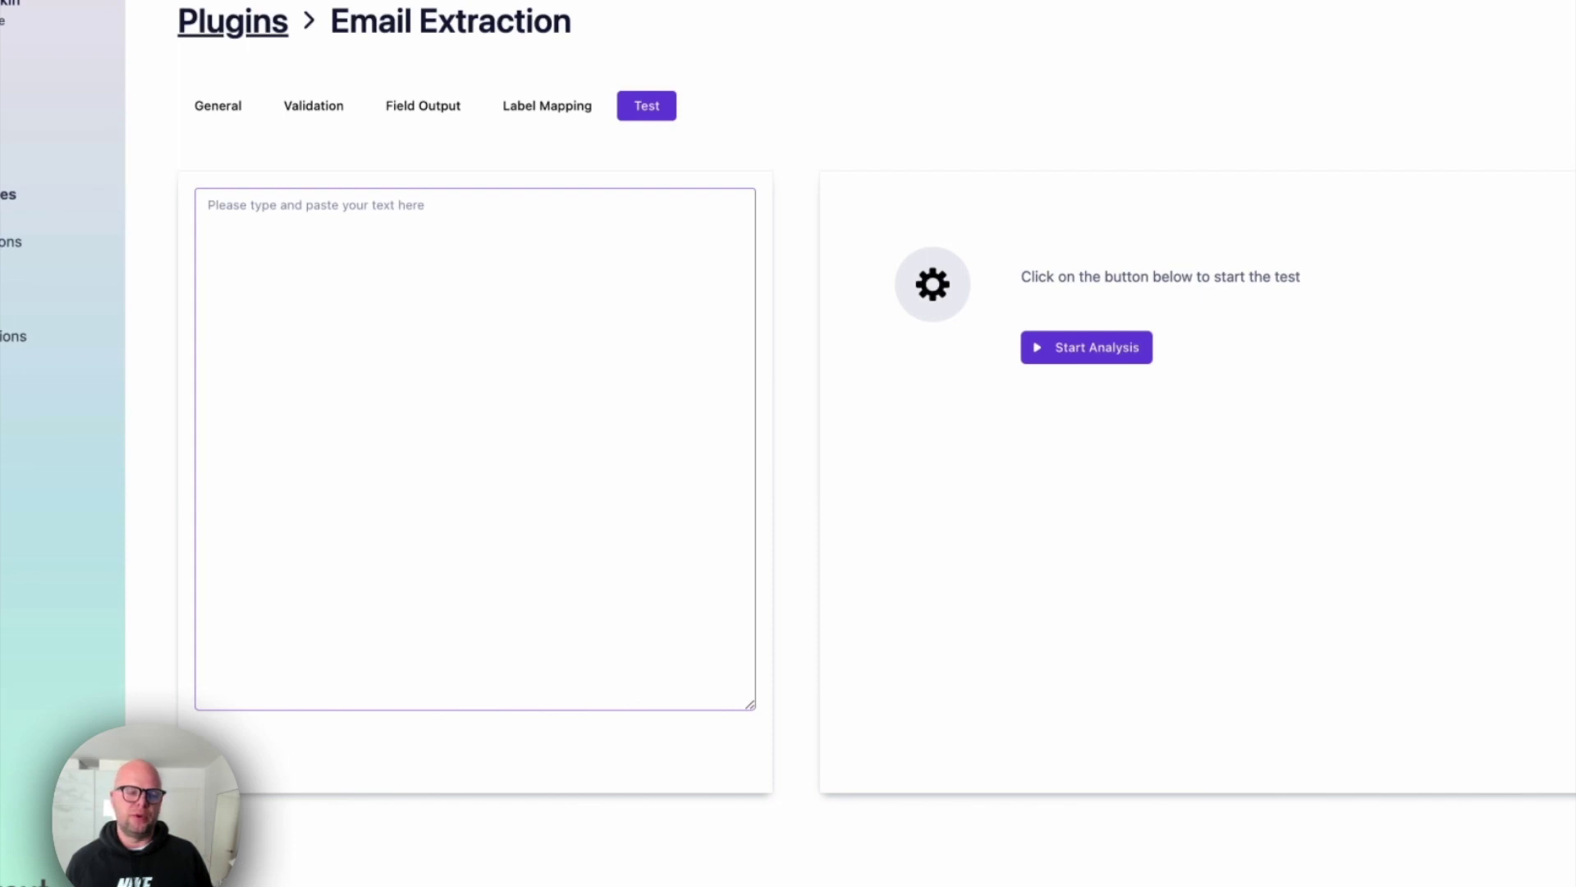
{"action": "left_click", "coordinate": [690, 394]}
{"action": "type", "text": "Dear Travel Expert, I am writing to request a quote for Mrs. Ruth Johnson's travel from Berlin to Zurich between the dates of 01 June and 05 June 2021. She would like accommodations at The Marriott Hotel with breakfast included during her stay. I look forward hearing back soon so we can finalize our plans! Best regards, Will Olson"}
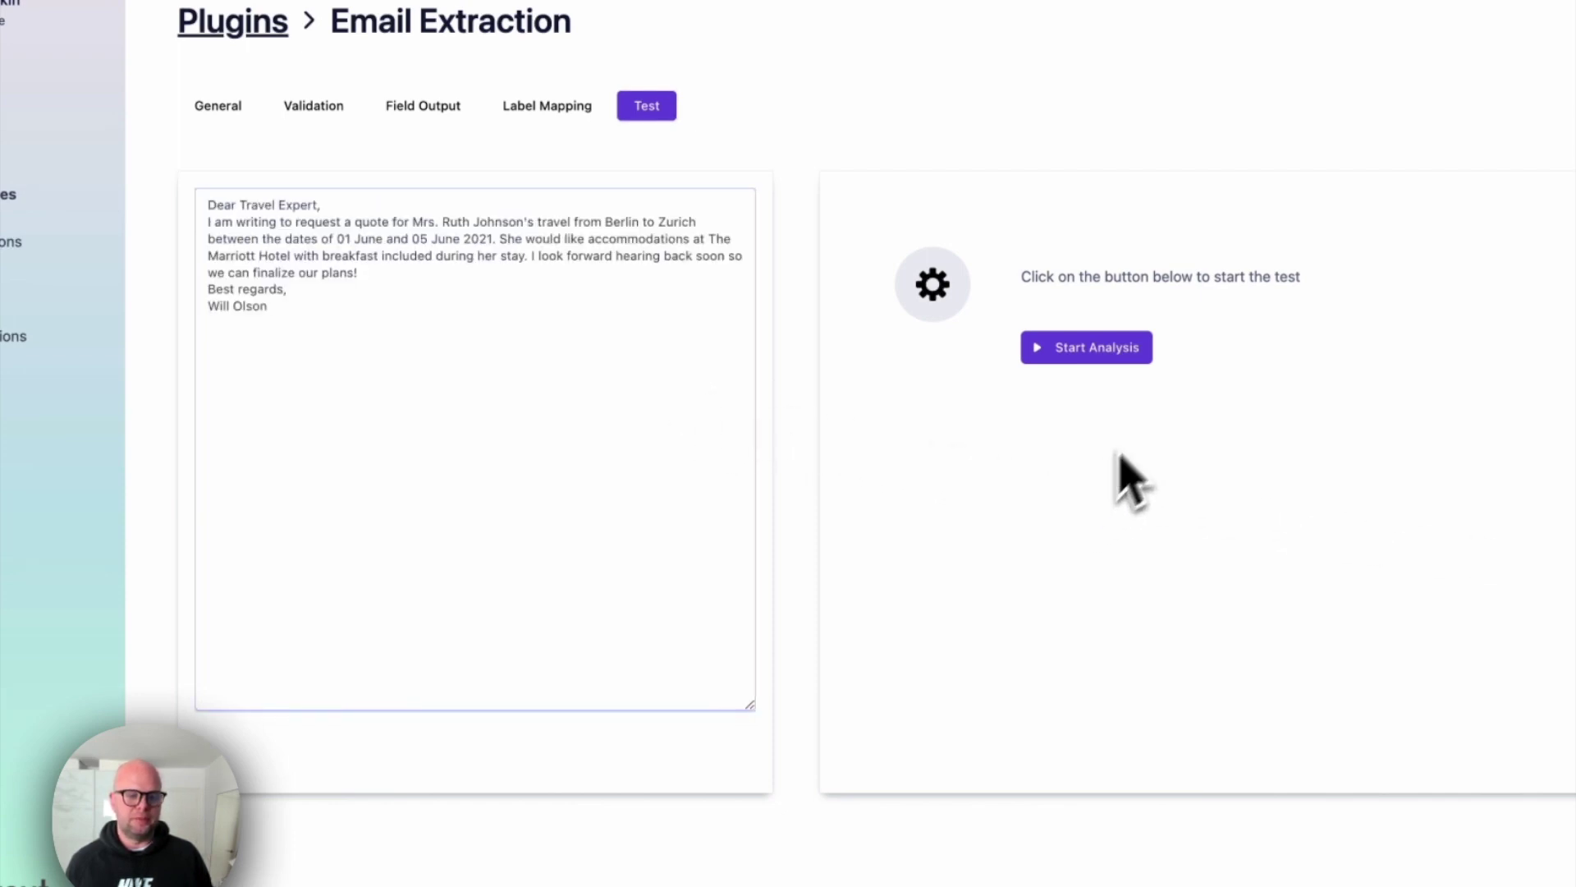
Run the analysis and check the results: The Marriott Hotel, 01.06-05.06, Berlin to Zurich.
{"action": "left_click", "coordinate": [1123, 354]}
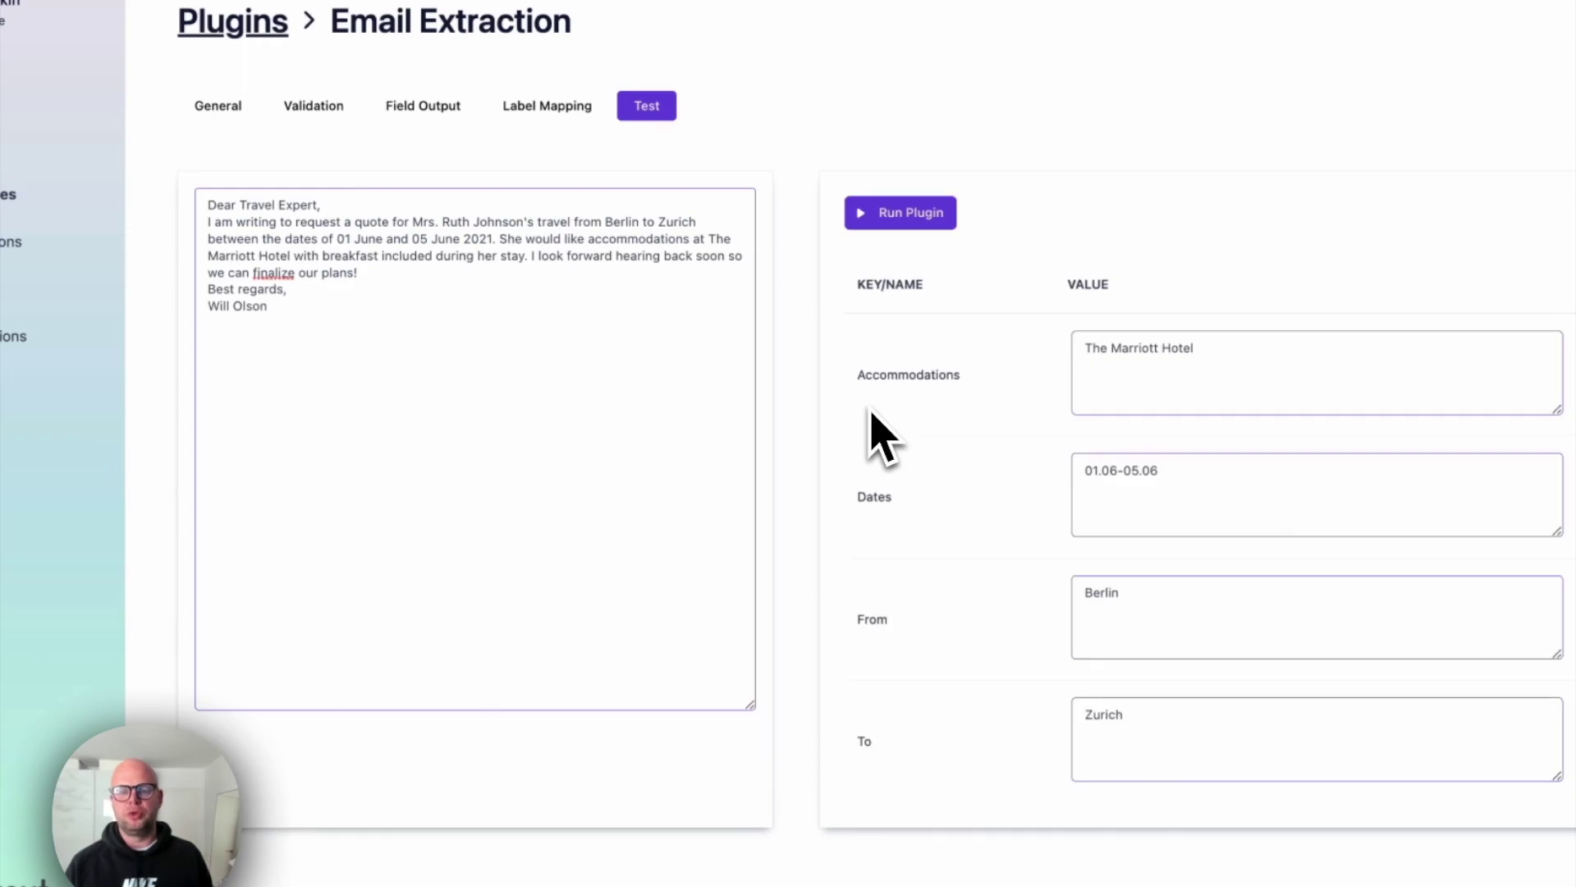
{"action": "scroll", "coordinate": [874, 435], "scroll_direction": "down", "scroll_amount": 1}
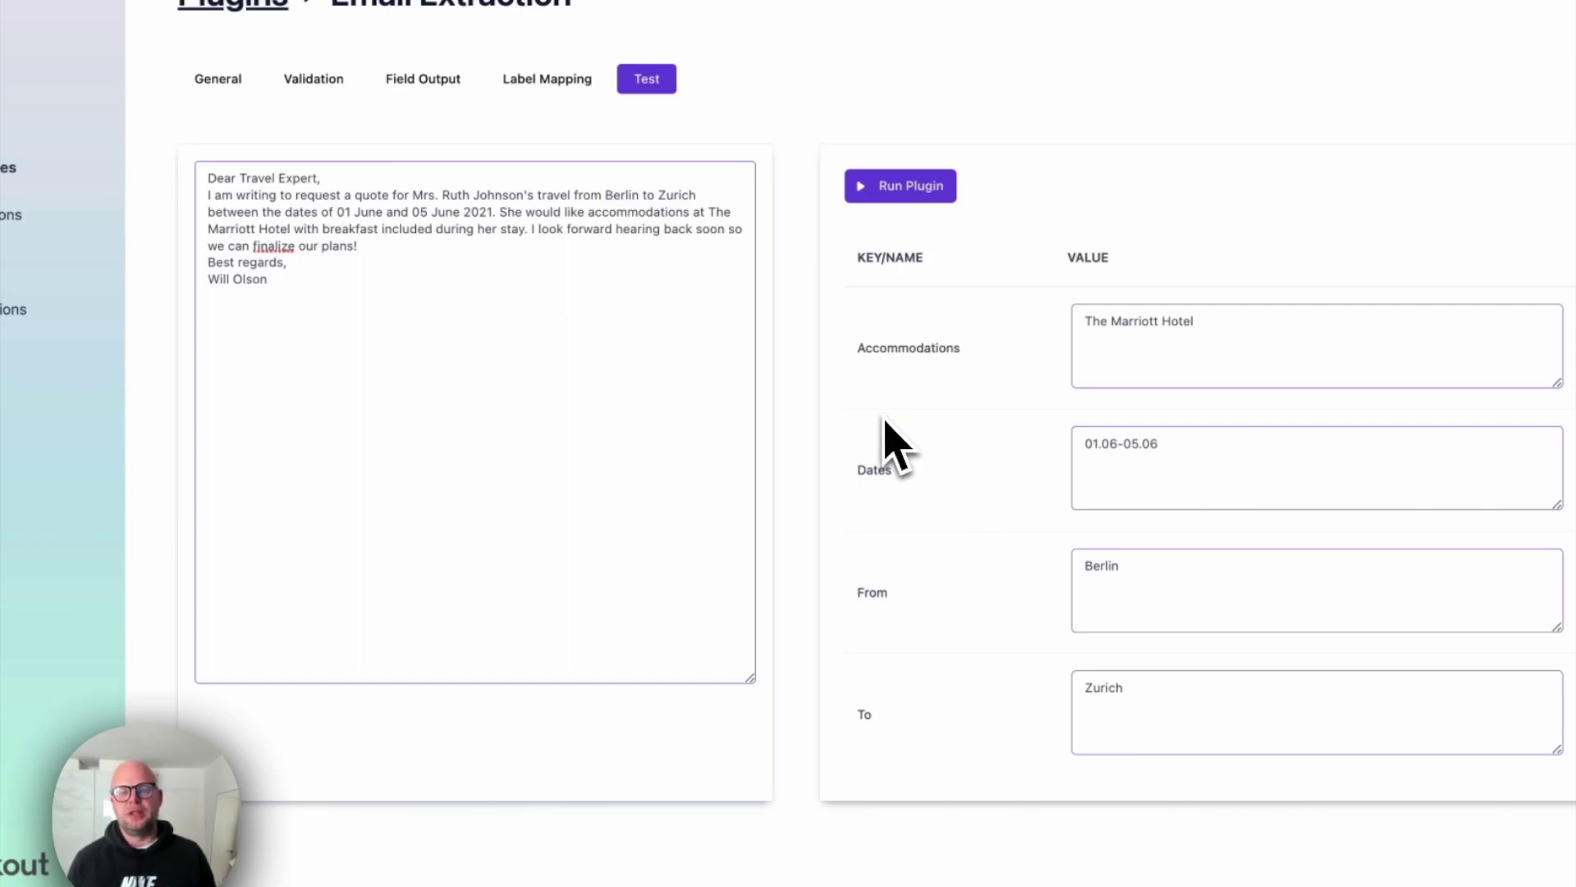
{"action": "scroll", "coordinate": [899, 456], "scroll_direction": "up", "scroll_amount": 1}
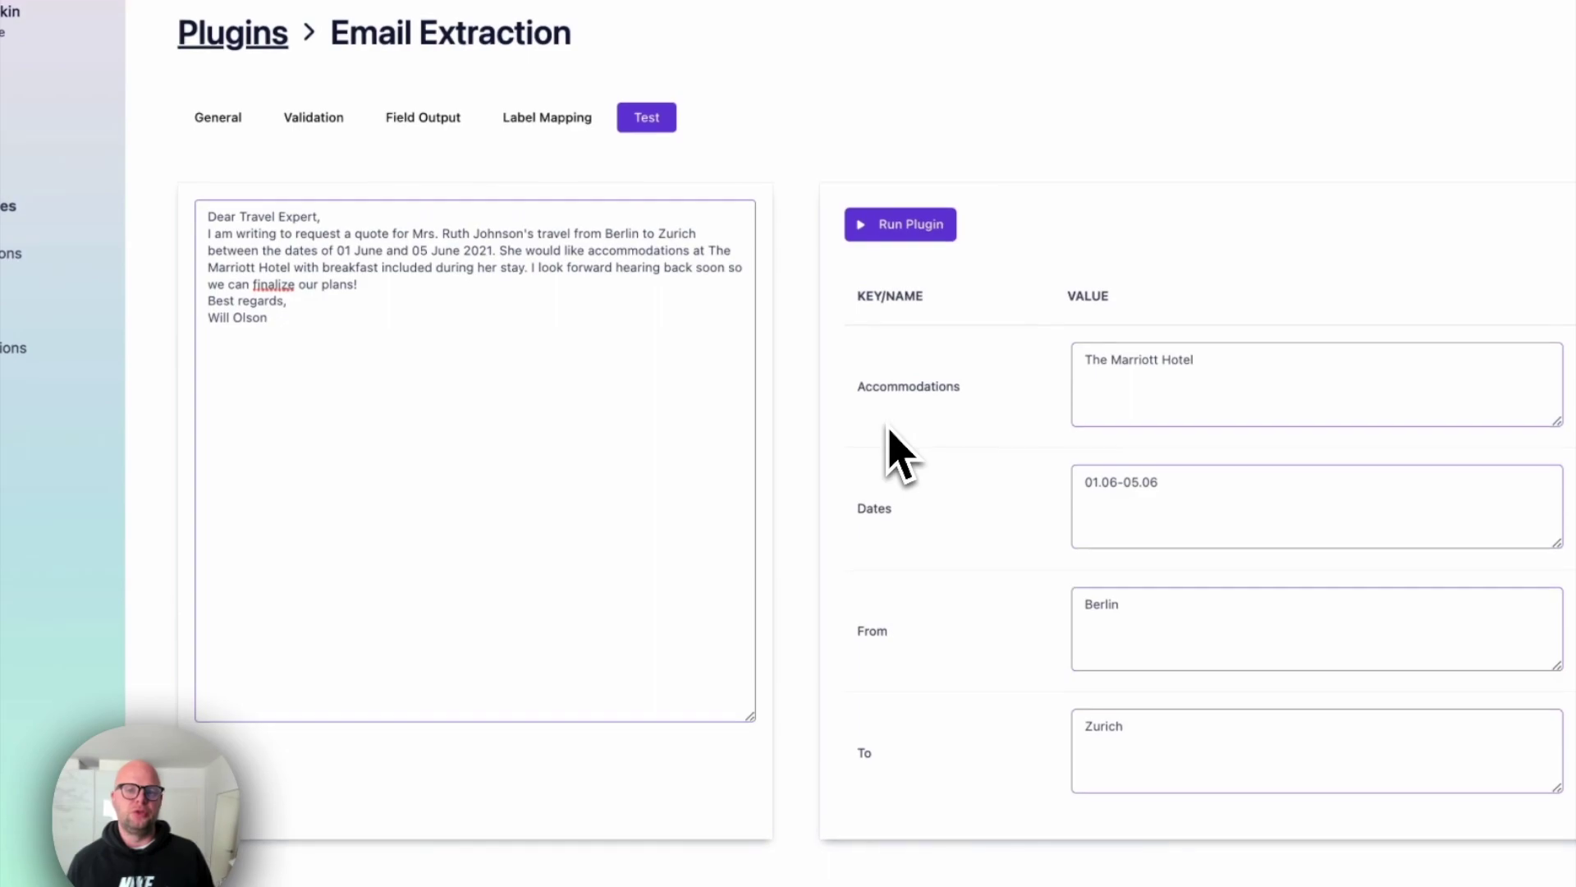